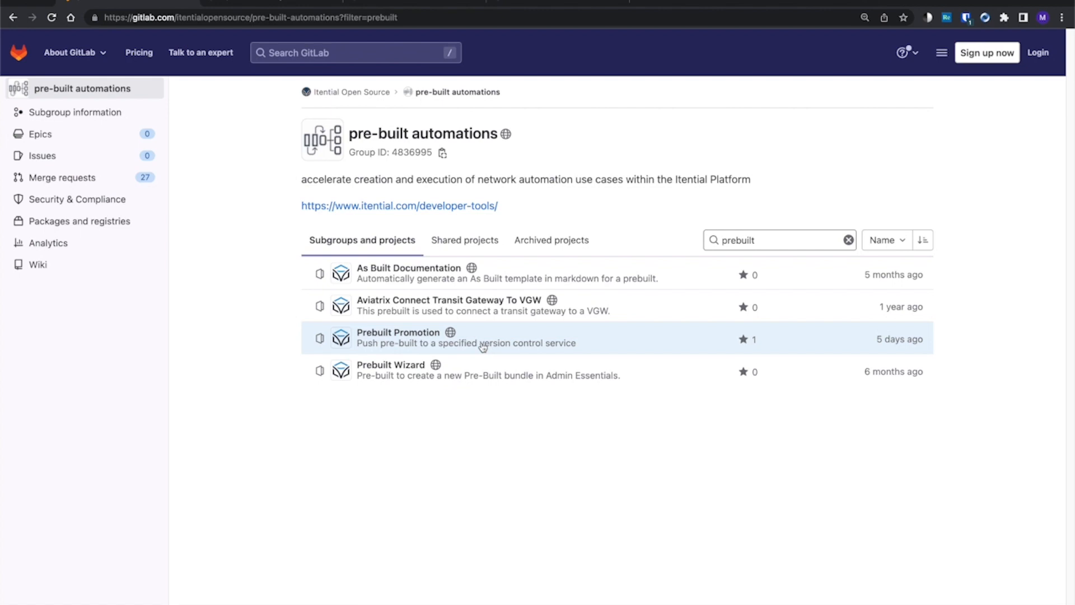
# Close the GitLab project list, review the Demo Parent Workflow and Demo Child Workflow canvases, and return to Demo Automation in Operations Manager.
pyautogui.press('super+w')
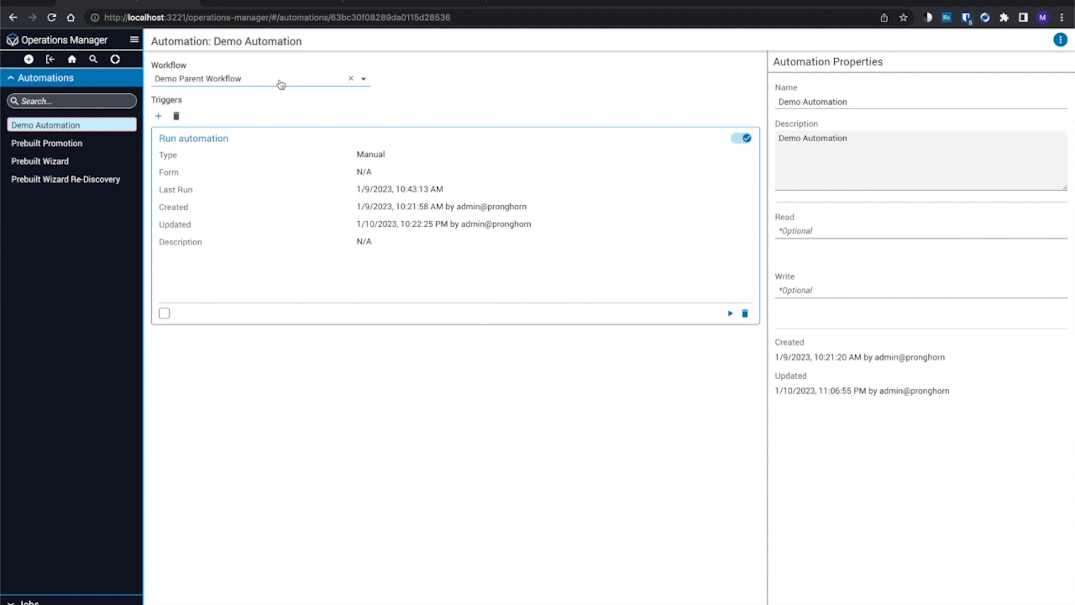
pyautogui.click(275, 4)
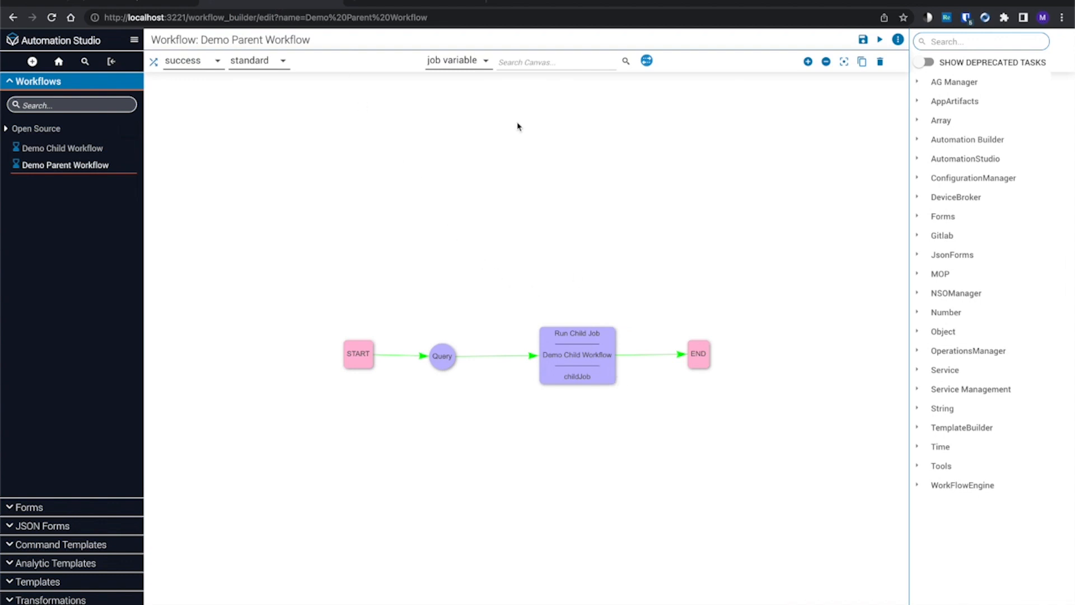
pyautogui.click(434, 5)
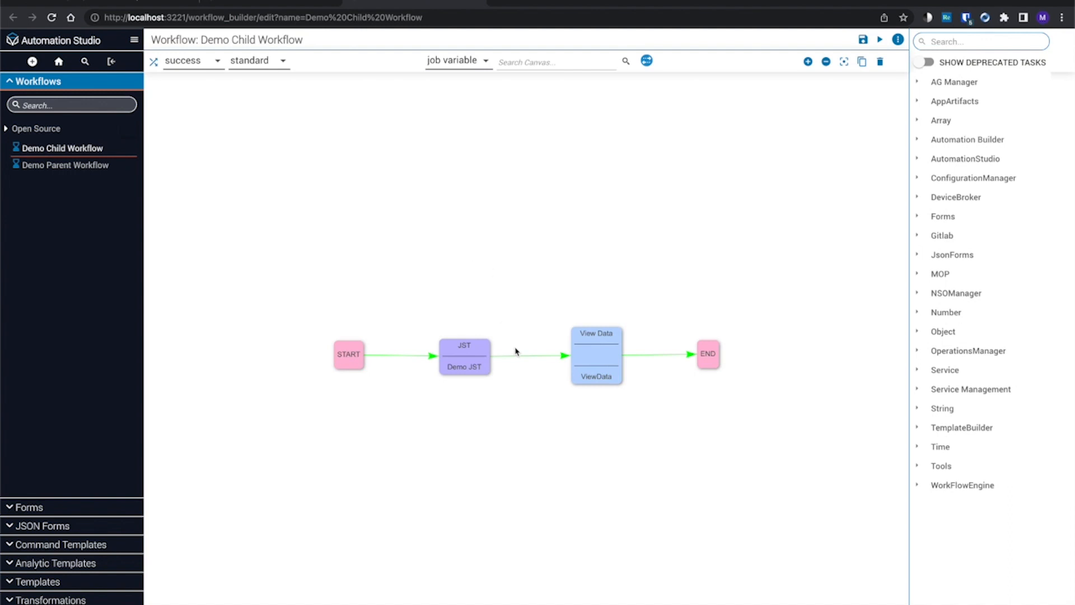
pyautogui.hotkey('ctrl', 'shift', 'Tab')
pyautogui.hotkey('ctrl', 'shift', 'Tab')
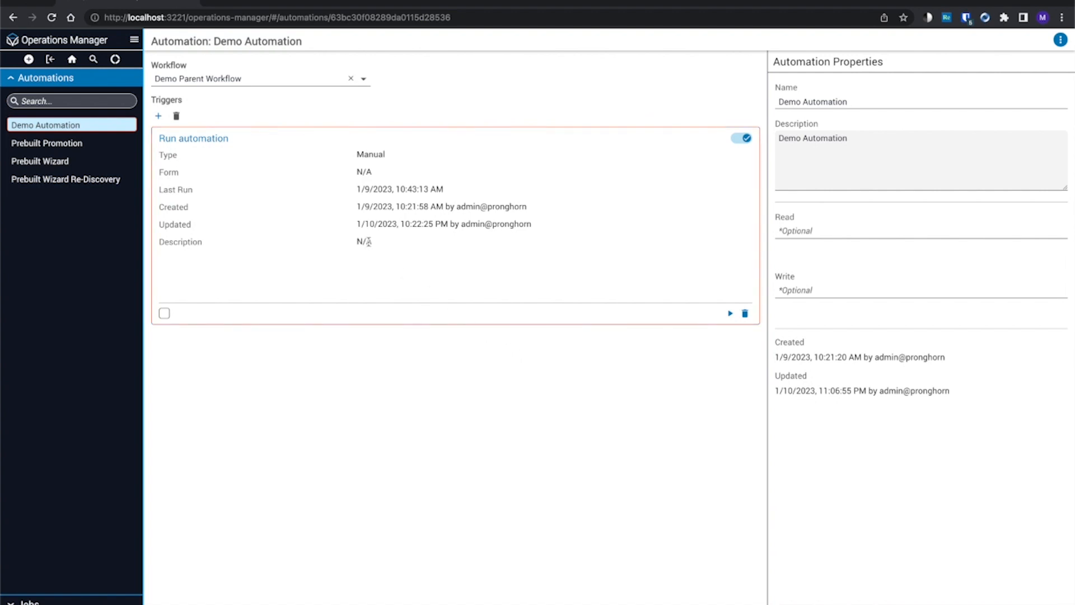
pyautogui.click(134, 39)
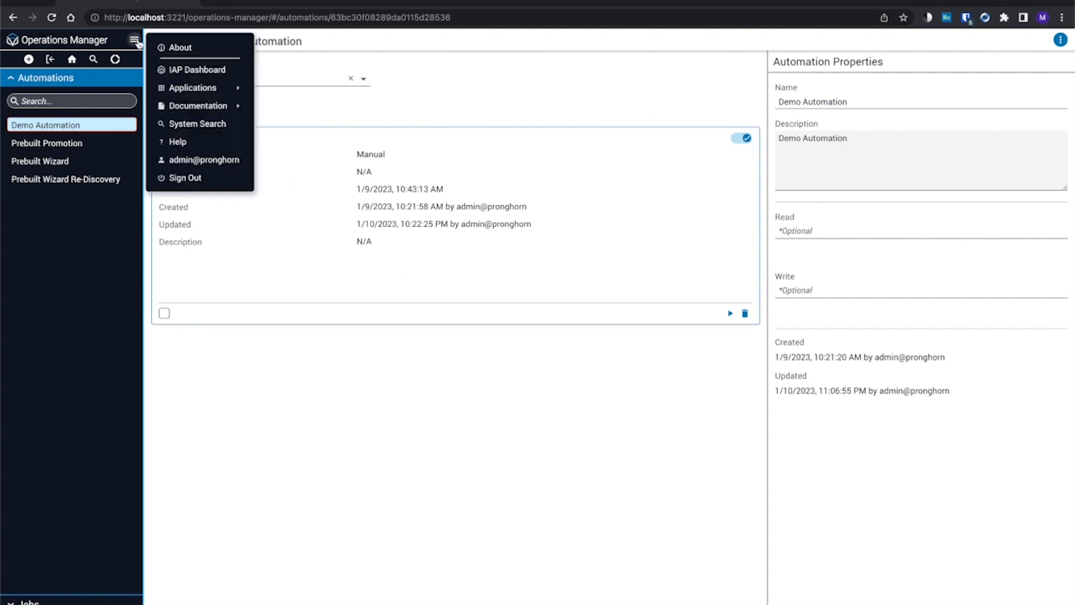
pyautogui.moveTo(182, 89)
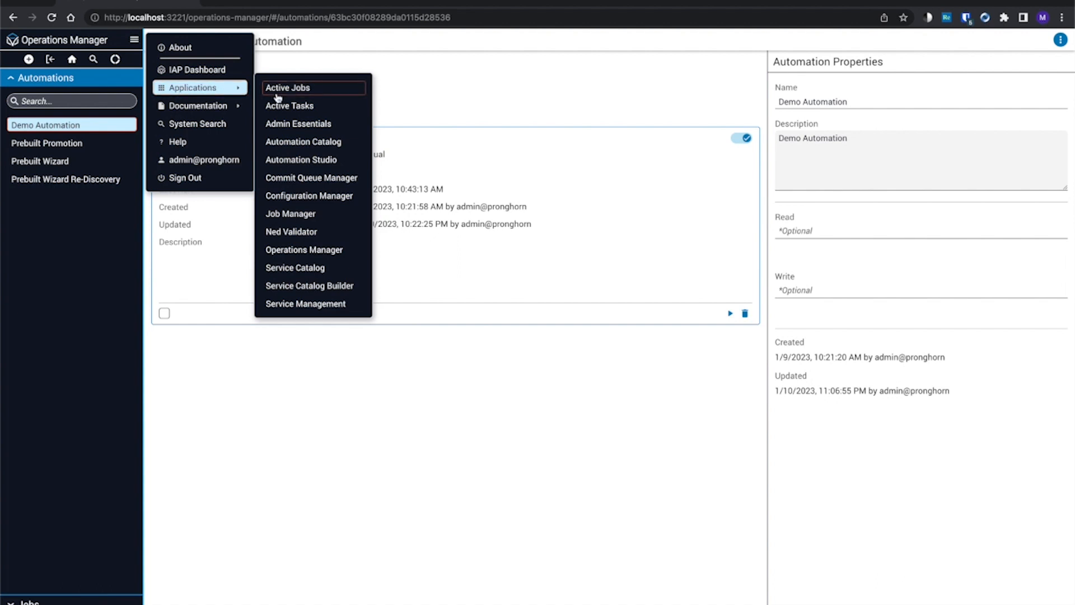
pyautogui.click(295, 124)
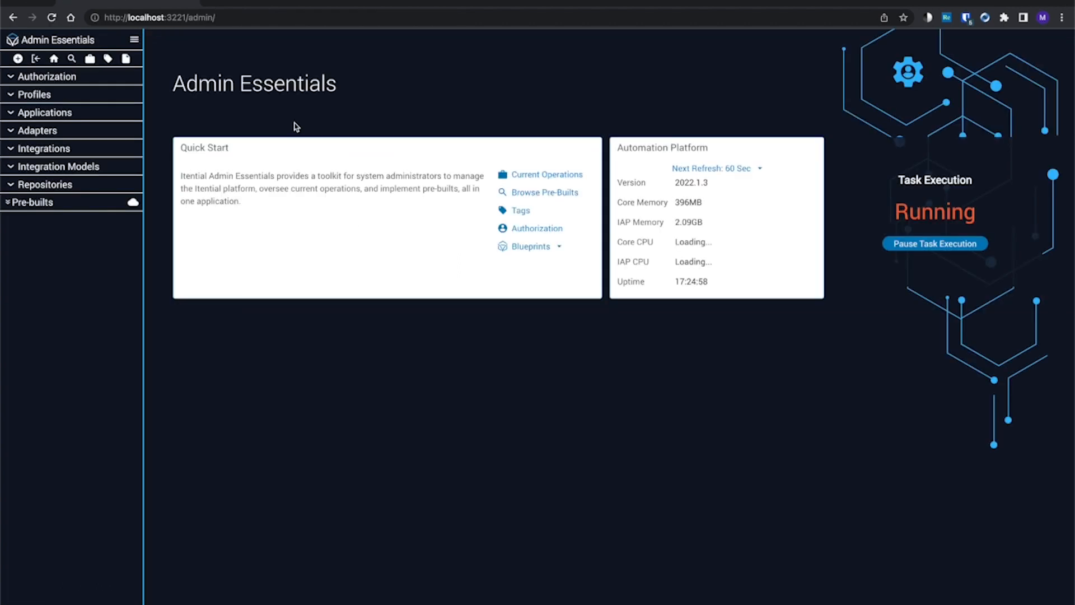
pyautogui.click(135, 204)
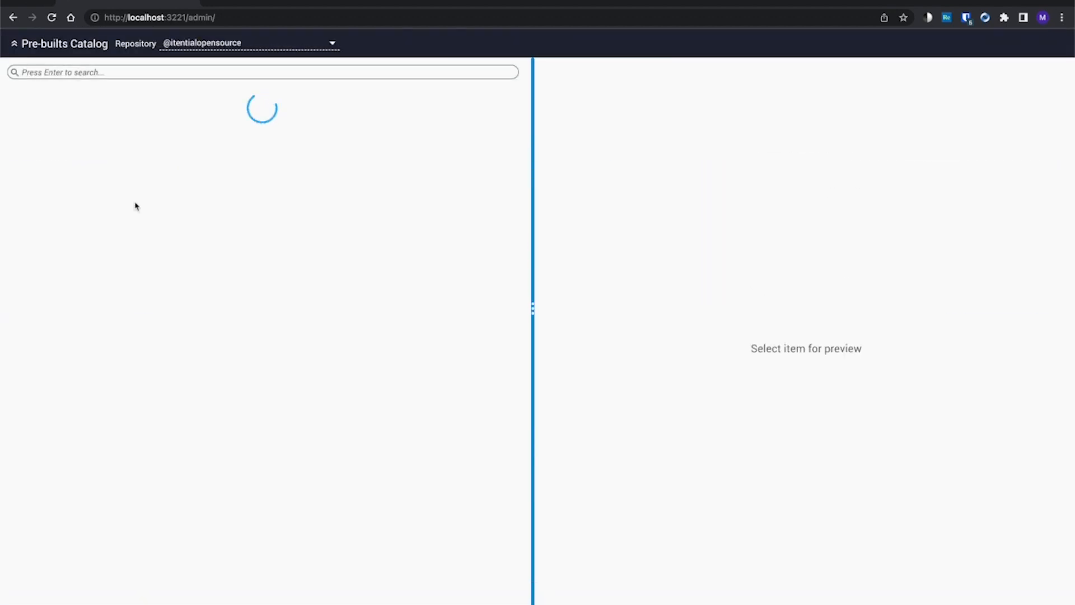
pyautogui.click(212, 72)
pyautogui.write('pr')
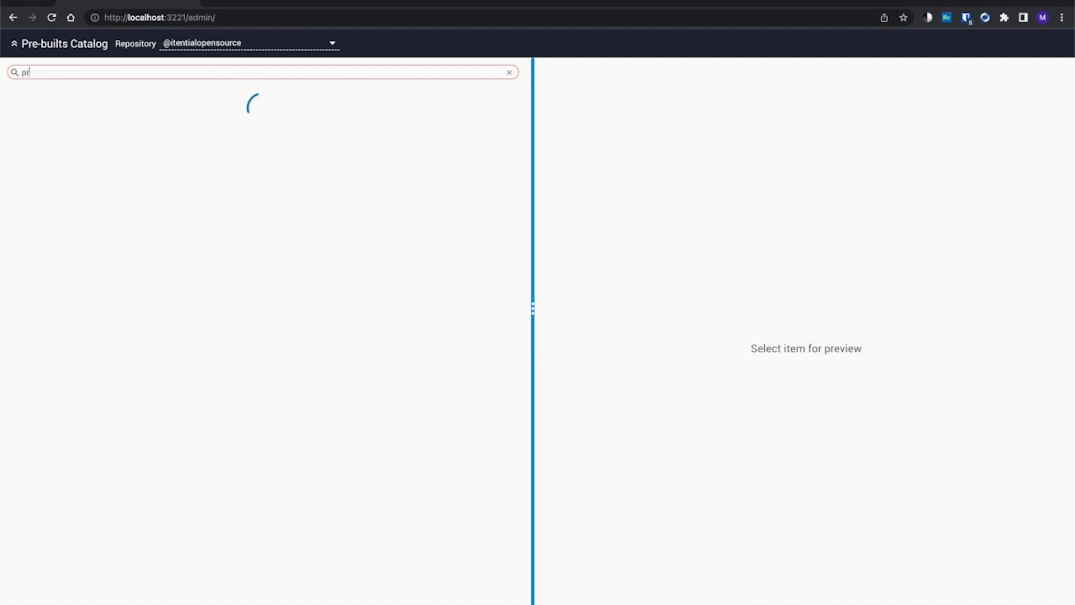
pyautogui.write('ebuilt')
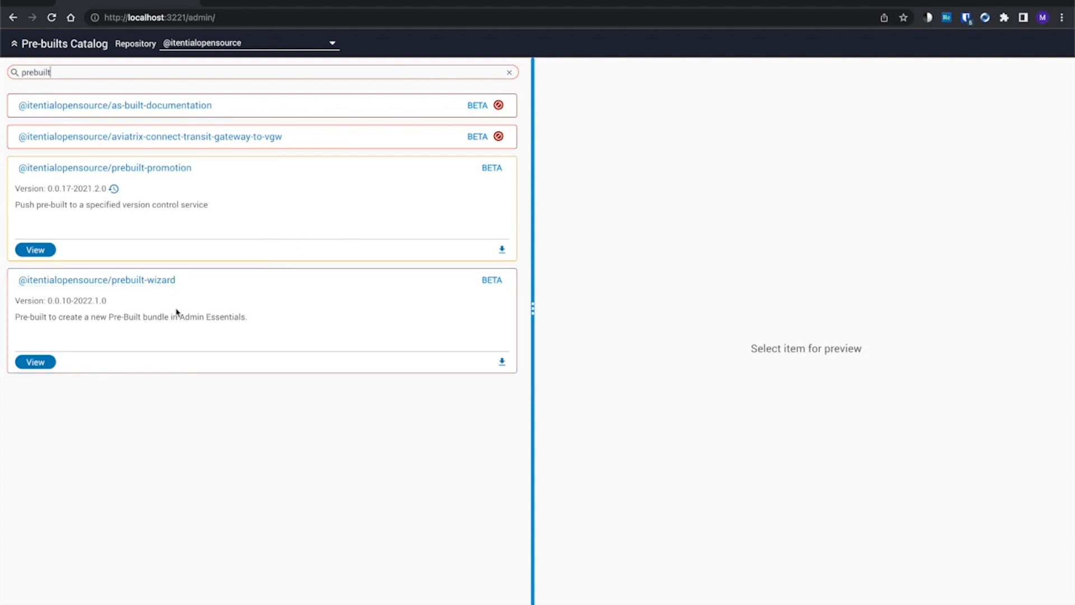
# View the prebuilt-wizard pre-built and read its overview and installation prerequisites in the readme.
pyautogui.click(35, 361)
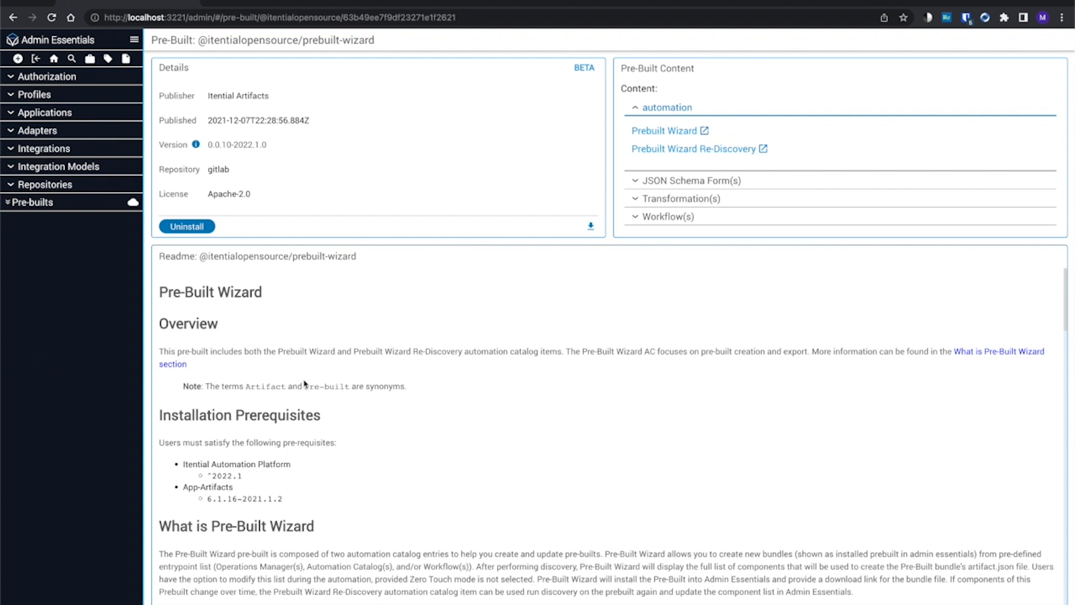
pyautogui.scroll(-2, 406, 384)
pyautogui.scroll(-2, 406, 384)
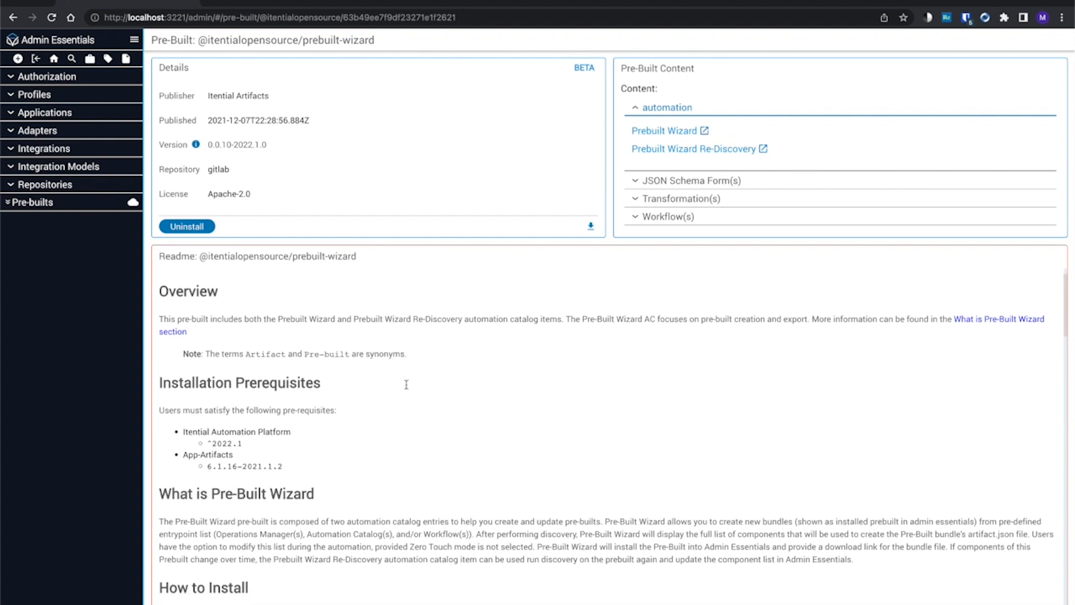
pyautogui.scroll(-1, 407, 388)
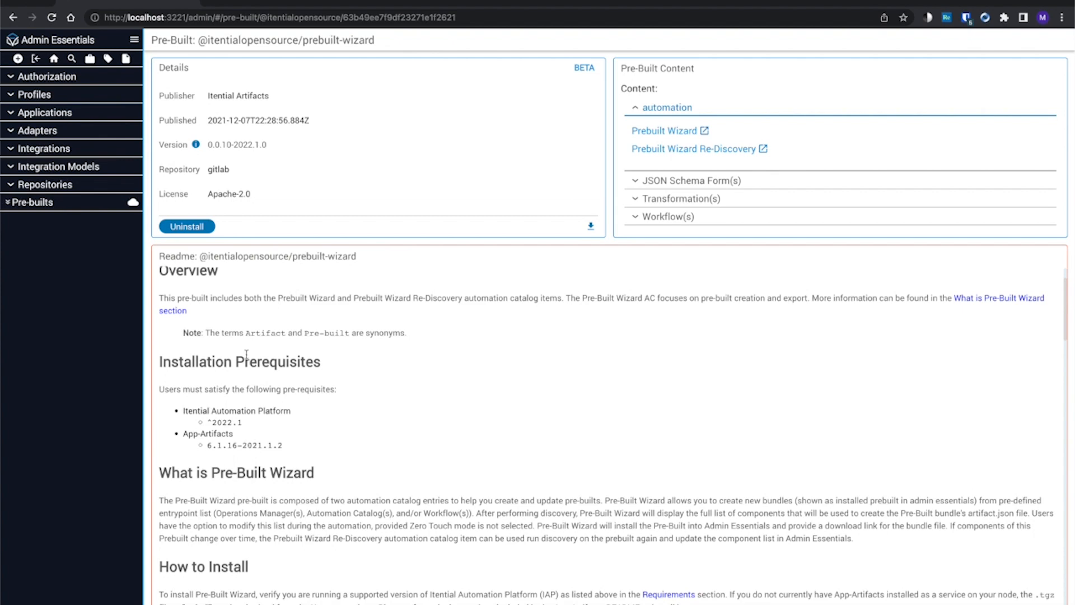
# Check the installed application versions in profile1 and return to the prebuilt-wizard details.
pyautogui.click(52, 96)
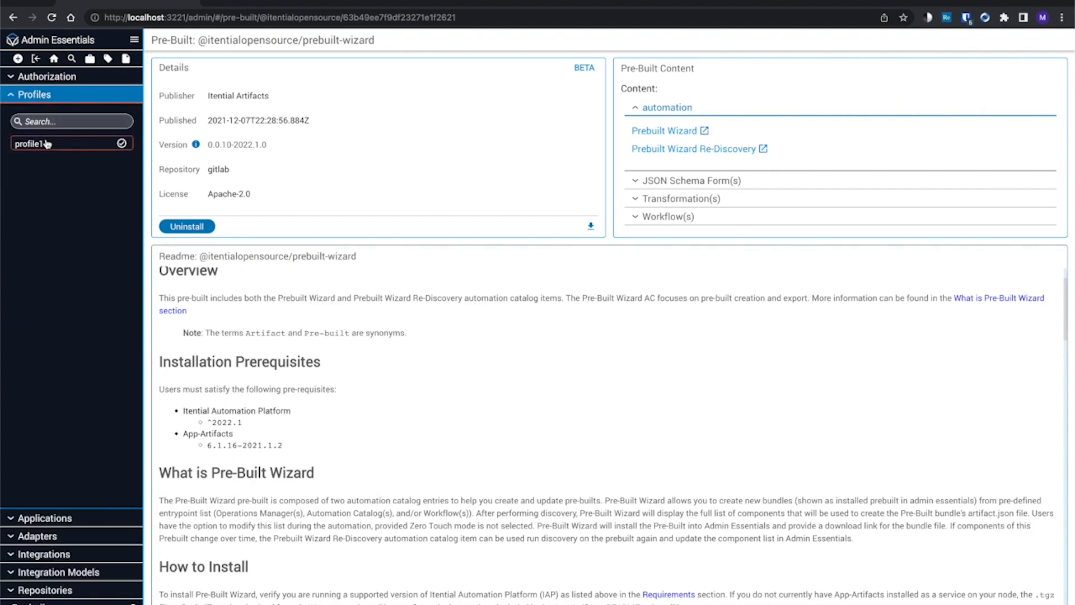
pyautogui.click(129, 143)
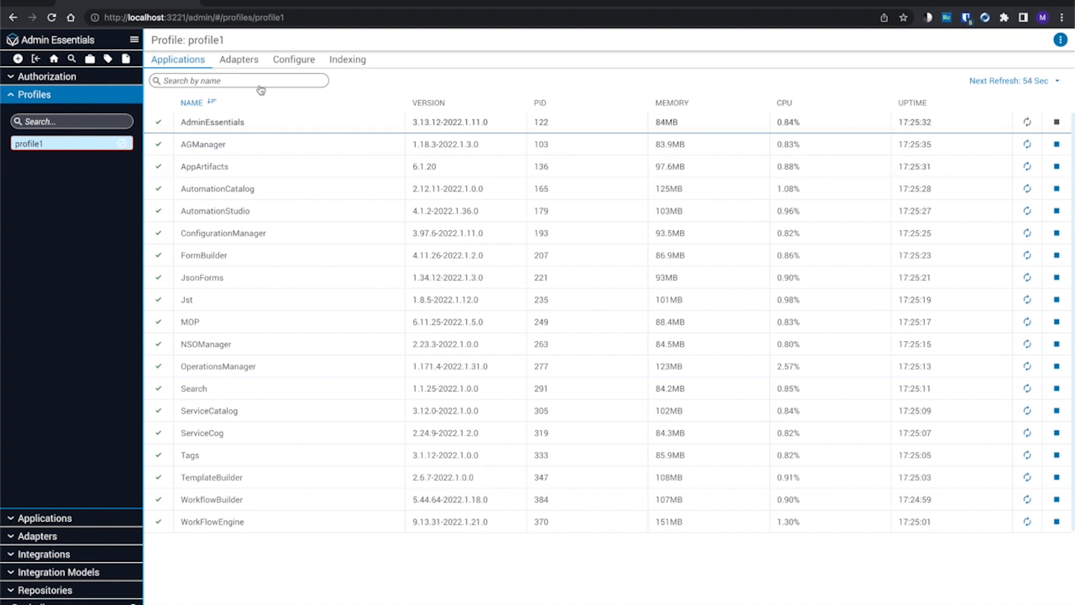
pyautogui.click(33, 17)
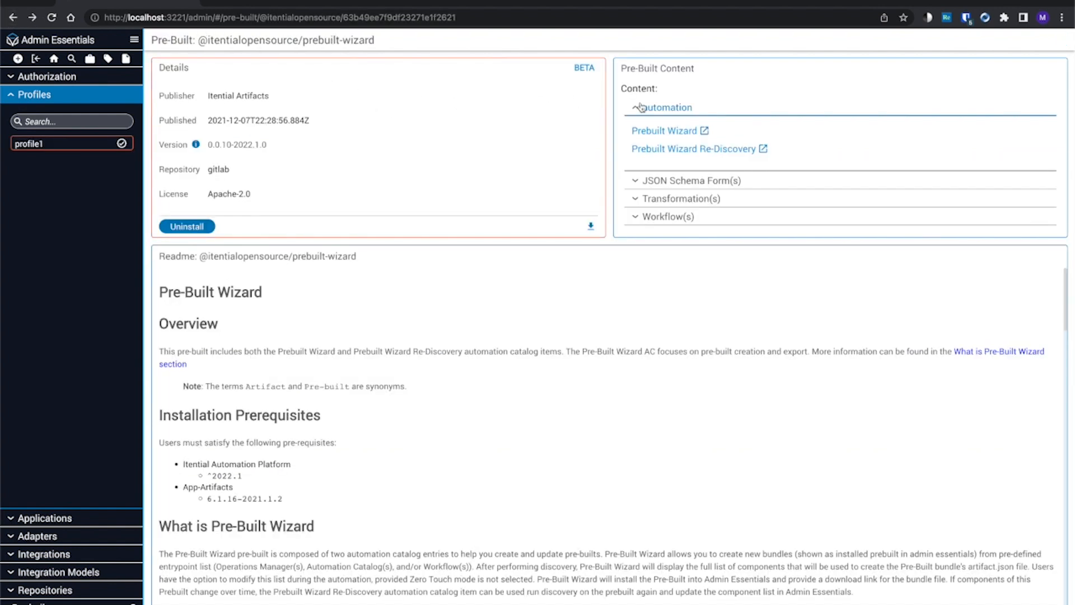
pyautogui.click(704, 131)
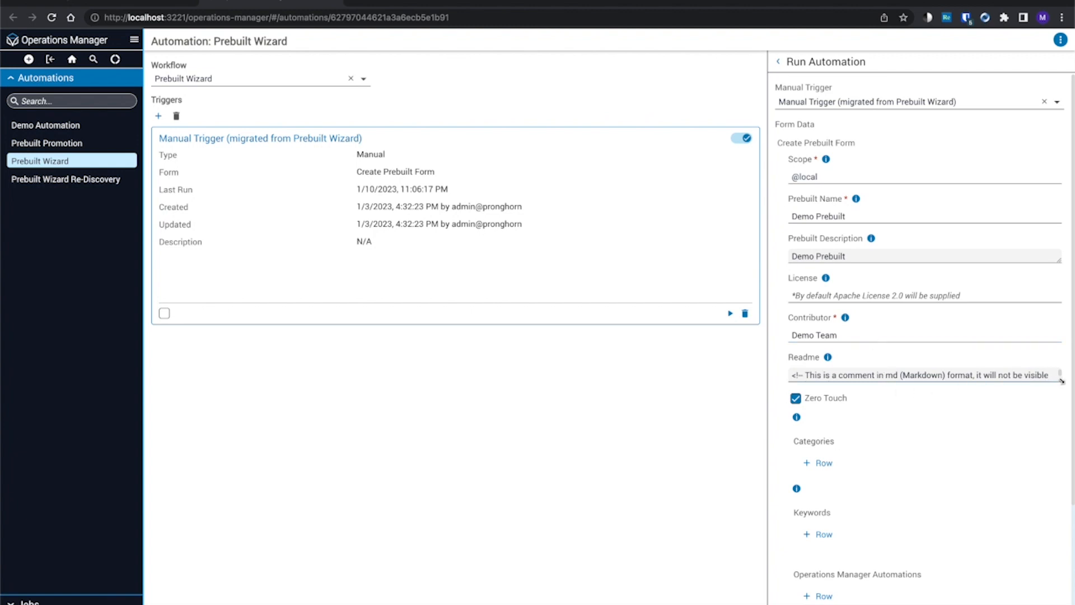
pyautogui.moveTo(1061, 381); pyautogui.dragTo(1060, 511)
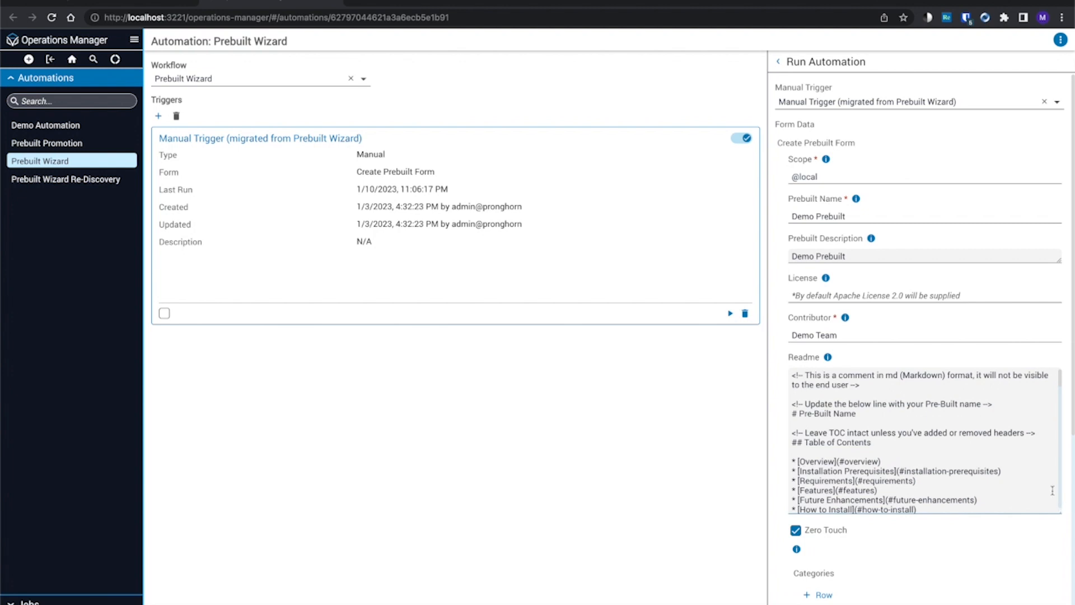
pyautogui.scroll(-3, 969, 336)
pyautogui.scroll(-3, 968, 336)
pyautogui.scroll(-1, 969, 336)
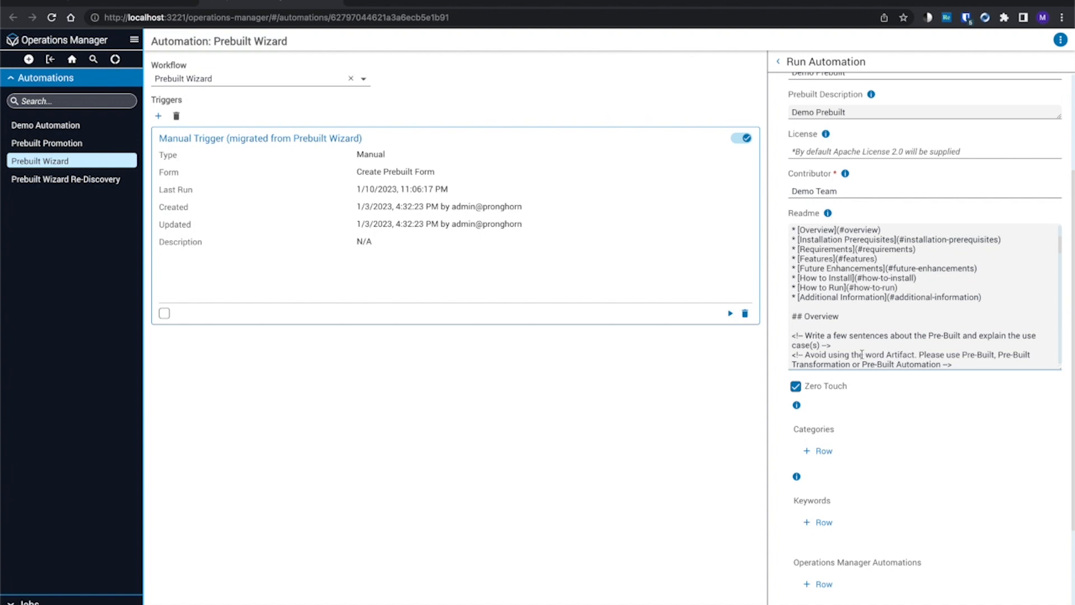
pyautogui.scroll(-3, 855, 395)
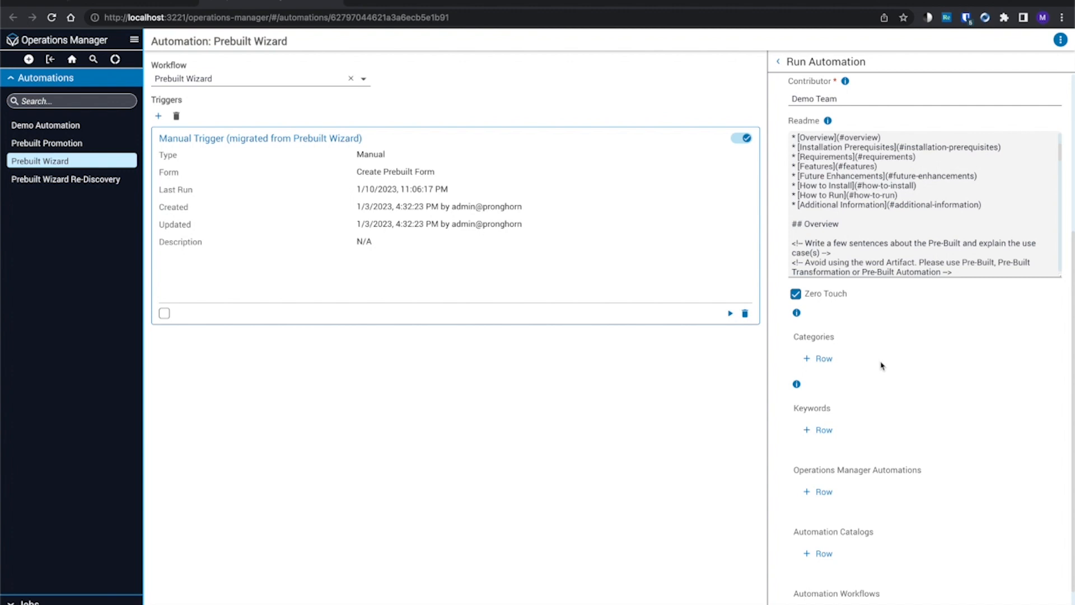
pyautogui.scroll(-1, 882, 365)
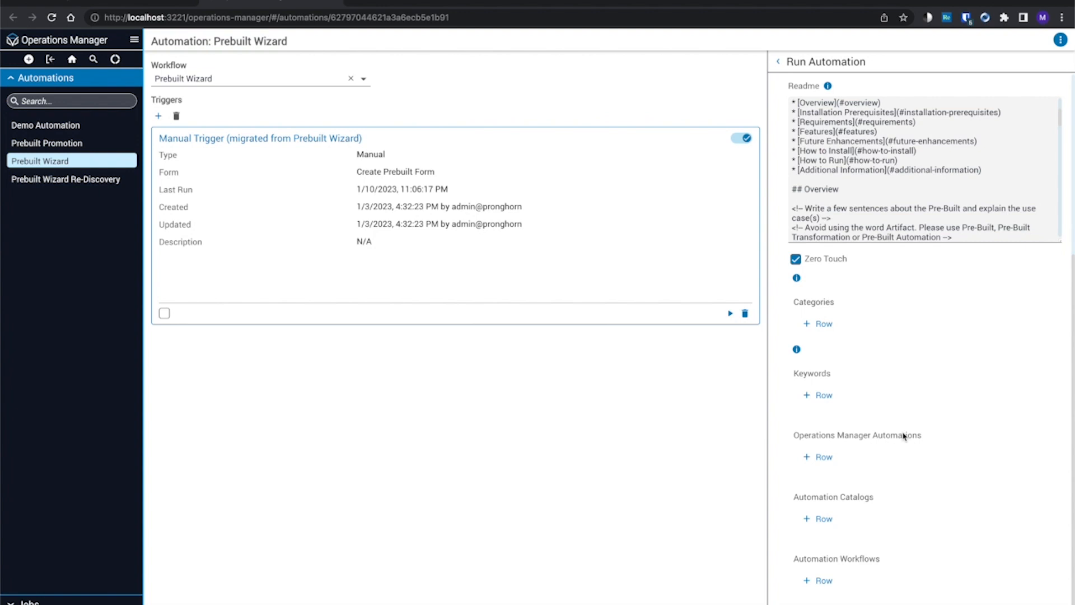
# Add Demo Automation as an Operations Manager automation in the form and run the Prebuilt Wizard.
pyautogui.click(823, 457)
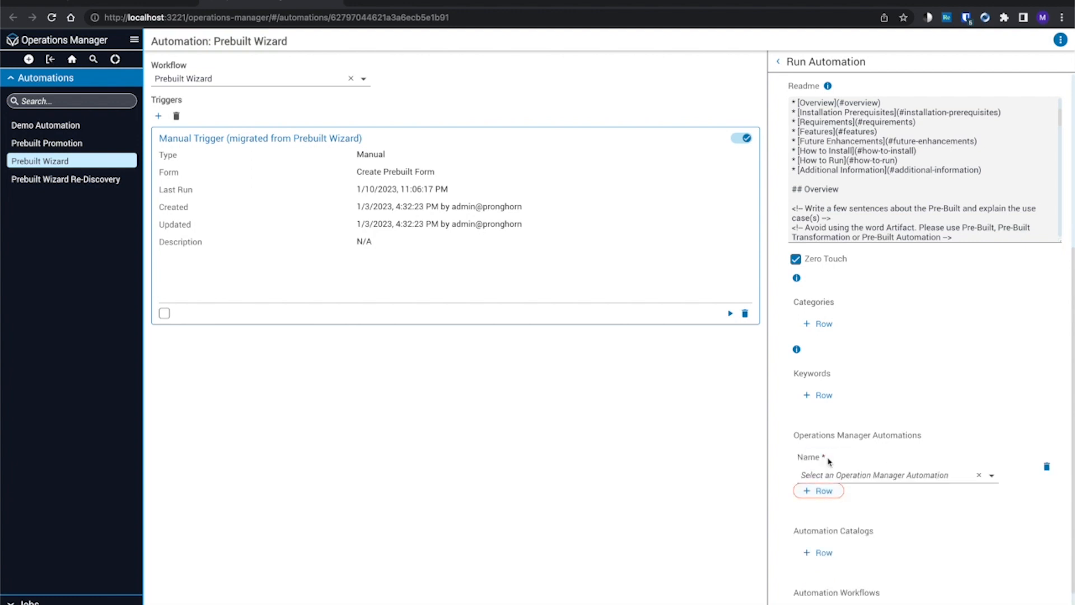
pyautogui.click(891, 474)
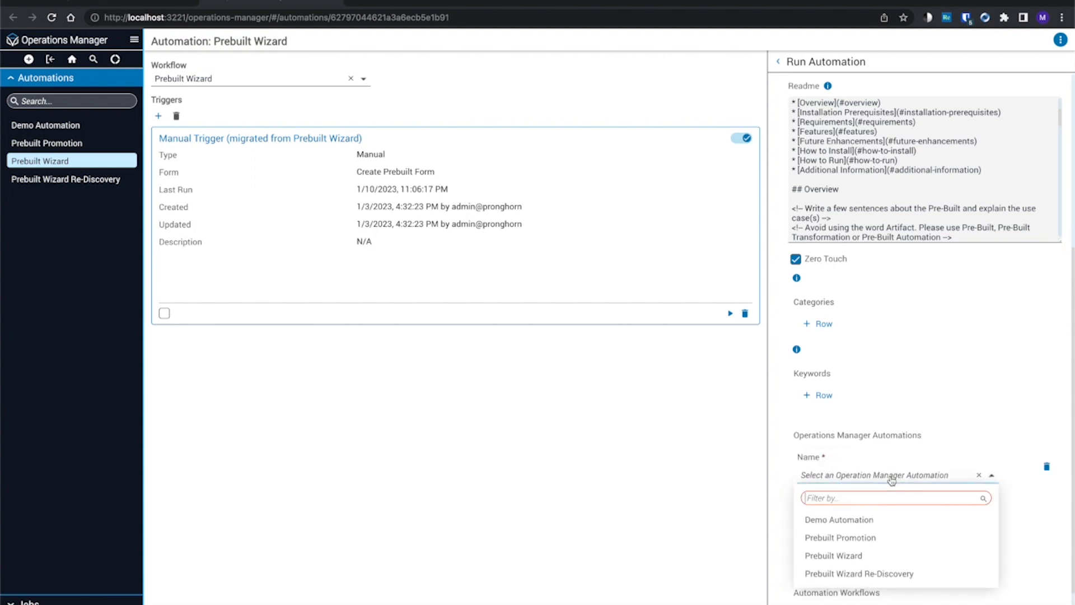
pyautogui.click(856, 520)
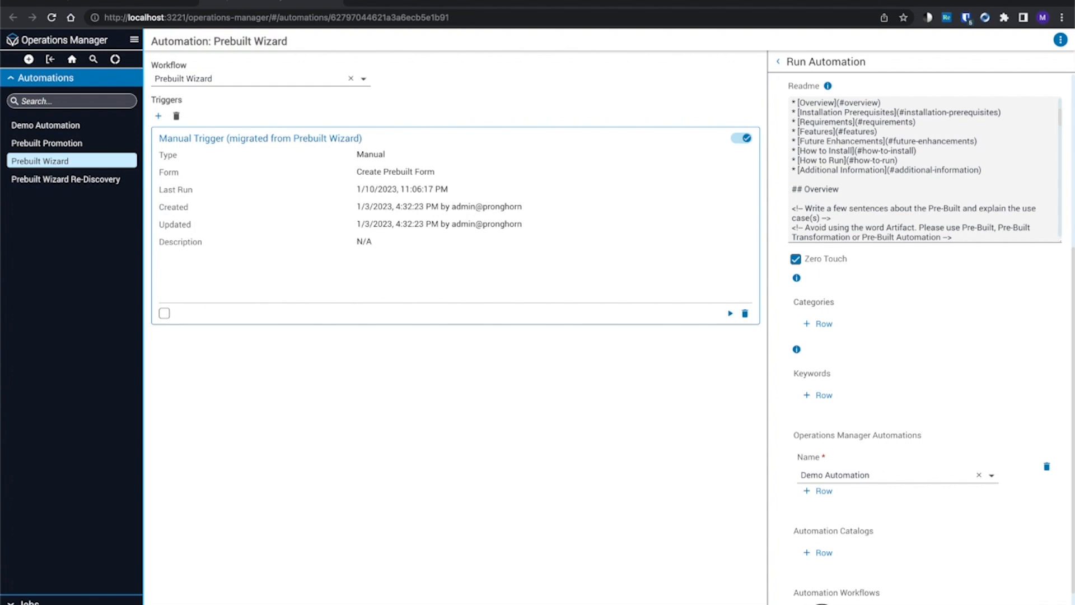
pyautogui.click(851, 603)
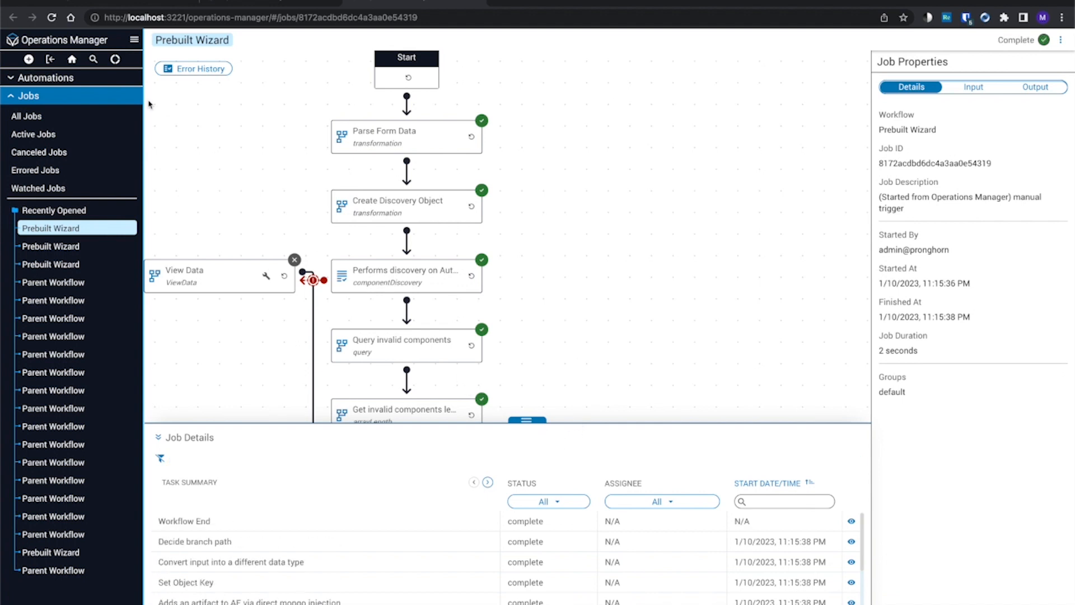
# Open Admin Essentials from the finished job and list the pre-builts in the local repository.
pyautogui.click(134, 40)
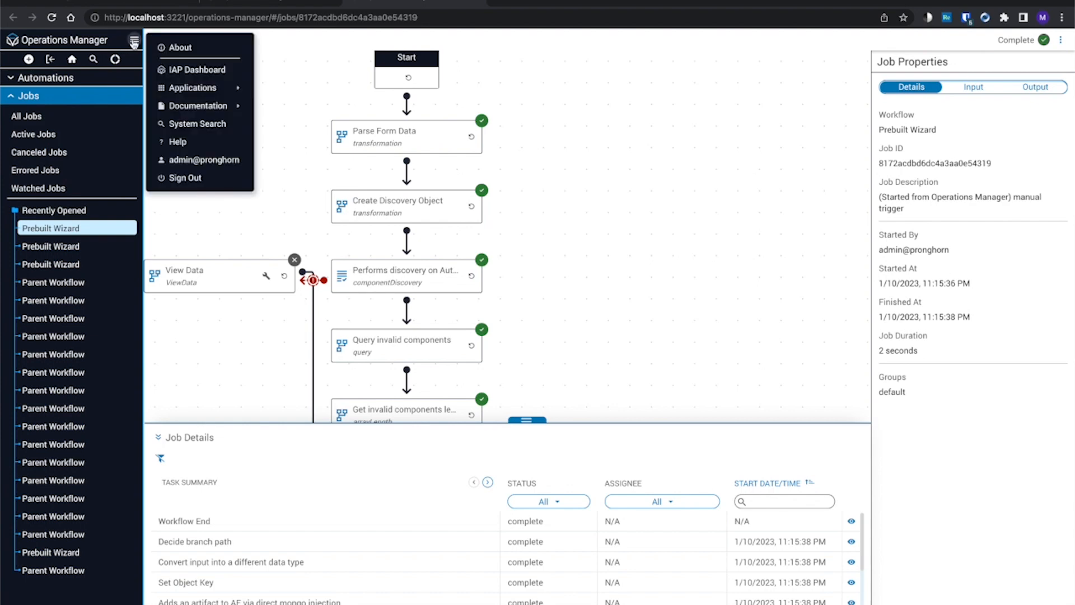
pyautogui.moveTo(248, 106)
pyautogui.moveTo(200, 88)
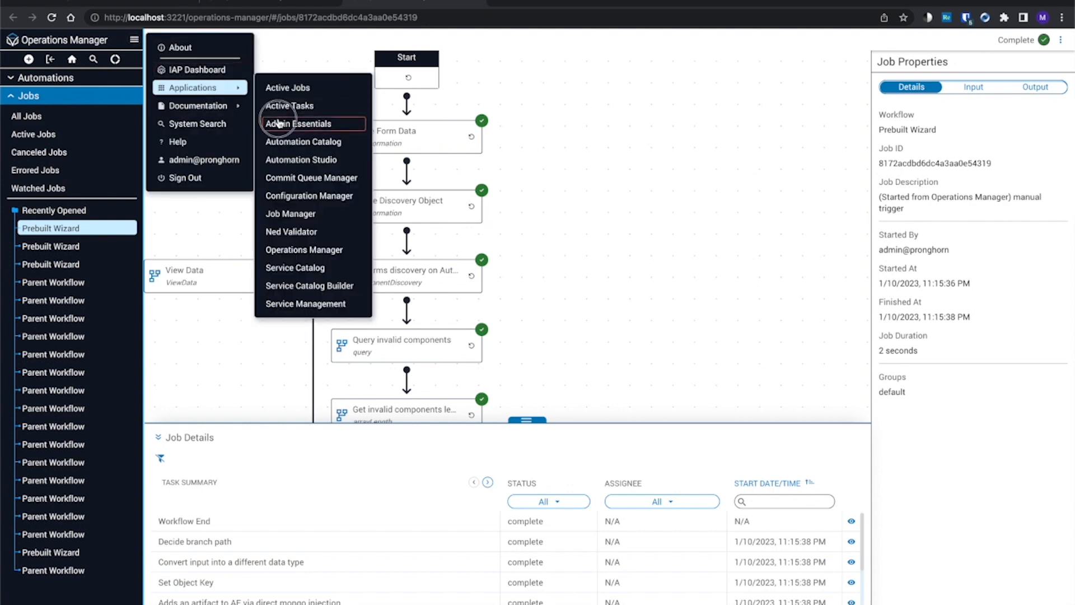
pyautogui.click(279, 120)
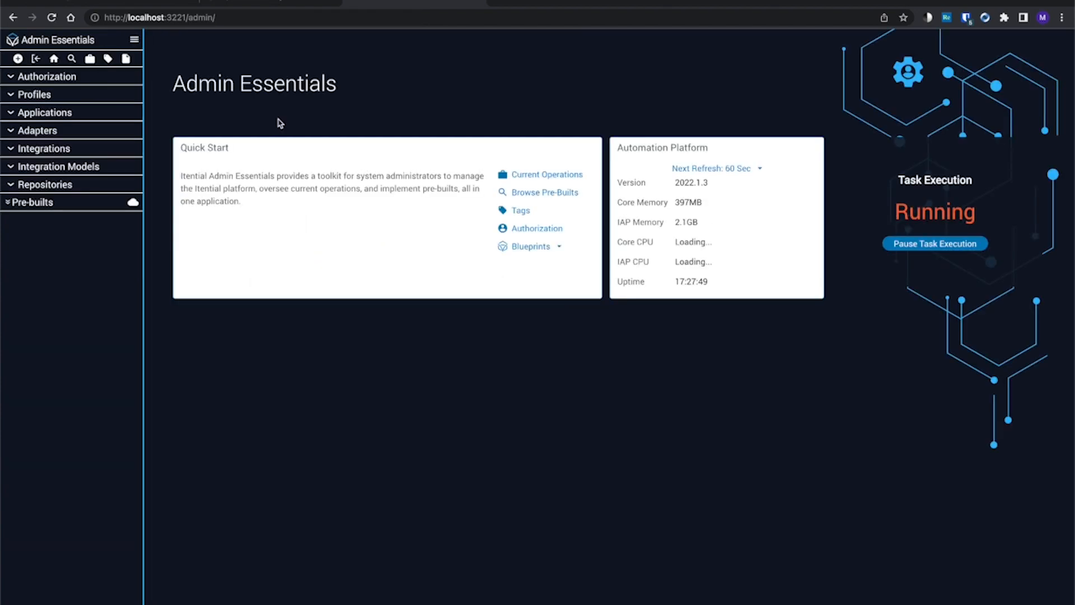
pyautogui.click(54, 202)
pyautogui.click(30, 114)
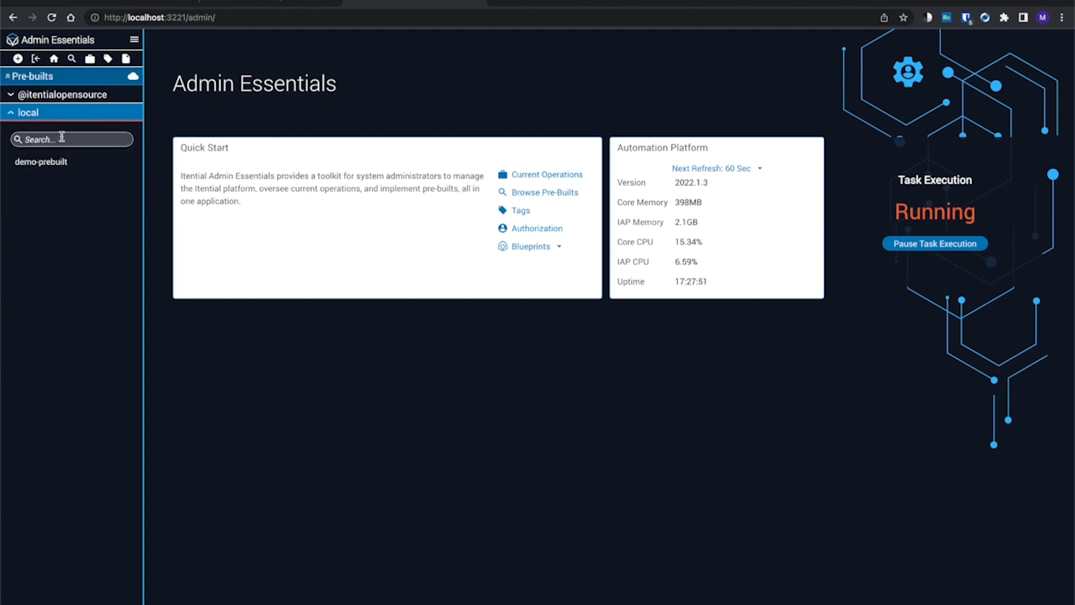
# Open demo-prebuilt and inspect its bundled transformations and workflows.
pyautogui.click(59, 162)
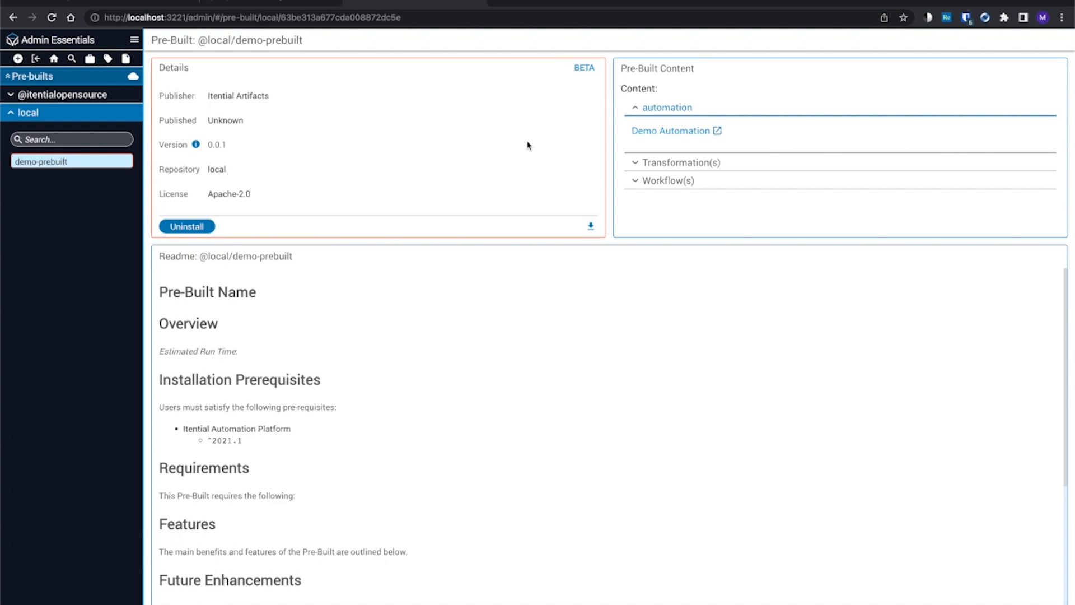
pyautogui.click(649, 163)
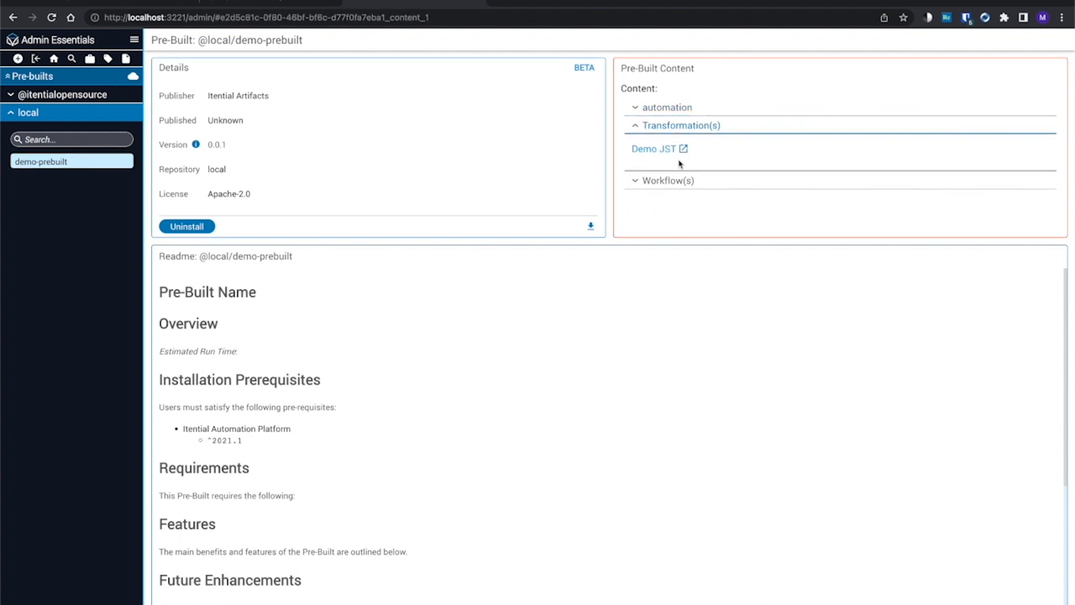
pyautogui.click(636, 179)
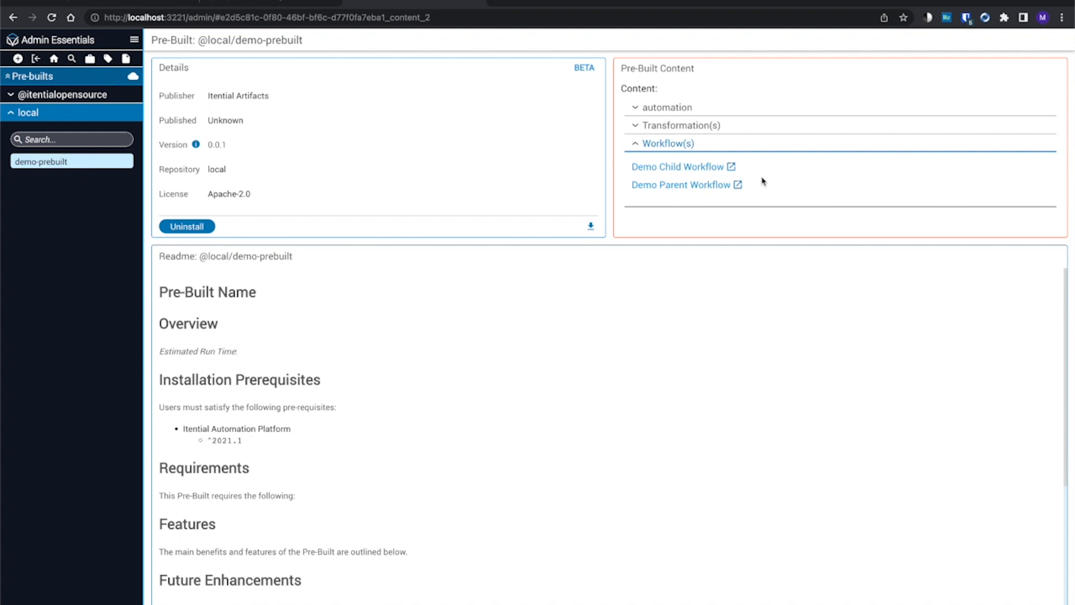
pyautogui.click(63, 96)
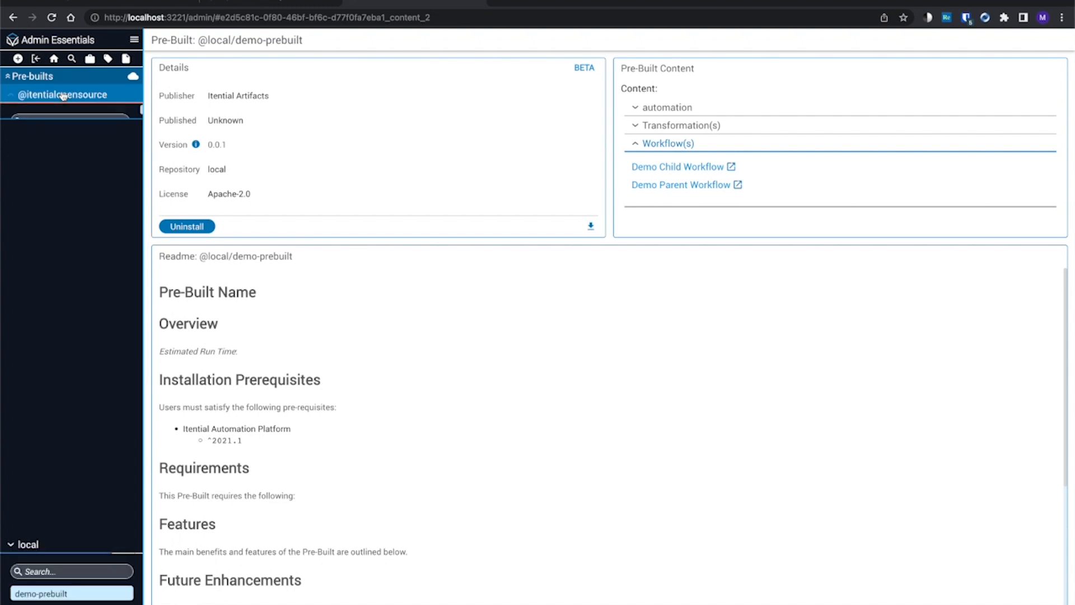
pyautogui.click(65, 144)
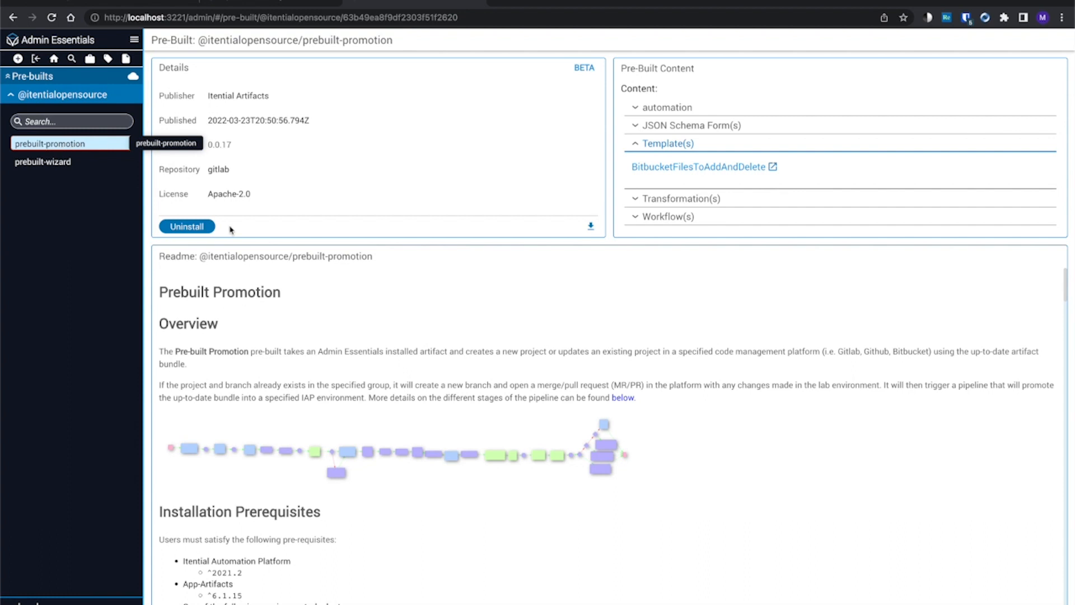
pyautogui.scroll(-1, 376, 327)
pyautogui.scroll(-2, 376, 326)
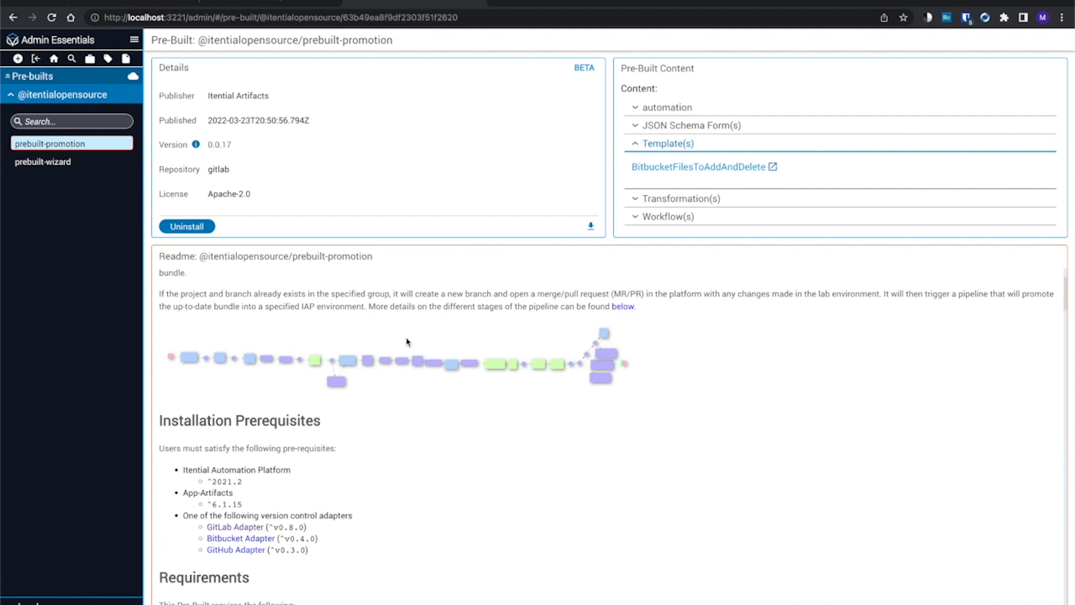
# Open profile1 in Admin Essentials and check its list of adapters for the required version control adapter.
pyautogui.scroll(-2, 408, 341)
pyautogui.scroll(-1, 407, 341)
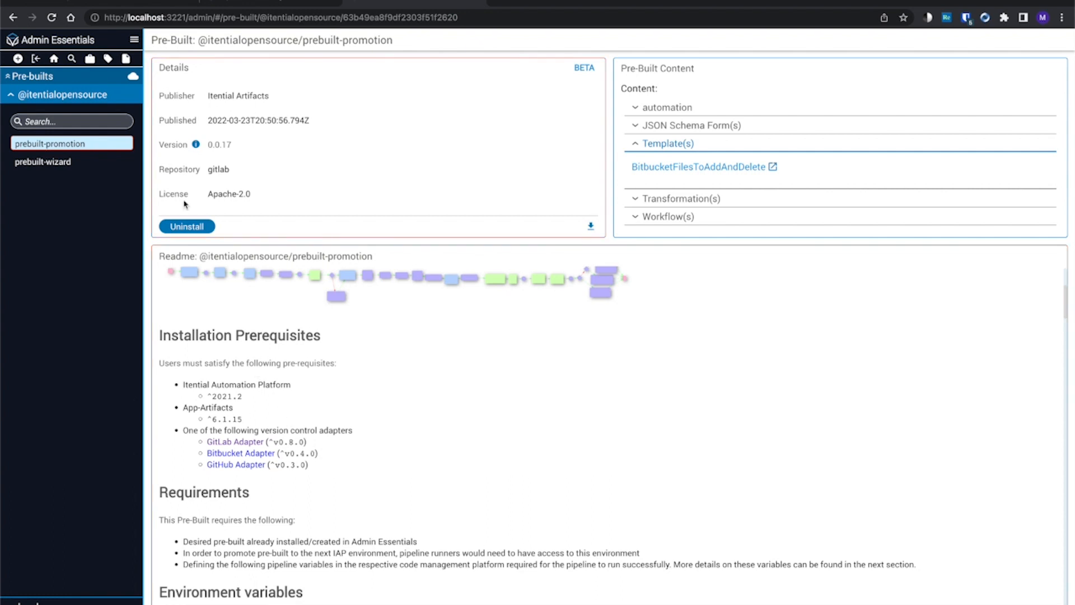
pyautogui.click(134, 39)
pyautogui.moveTo(162, 89)
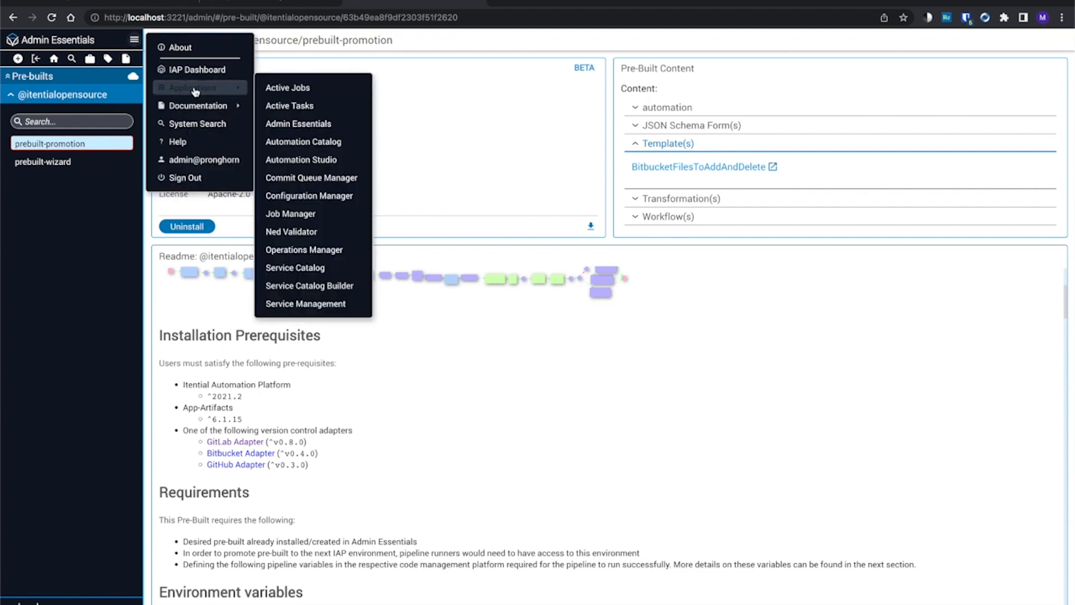
pyautogui.click(287, 124)
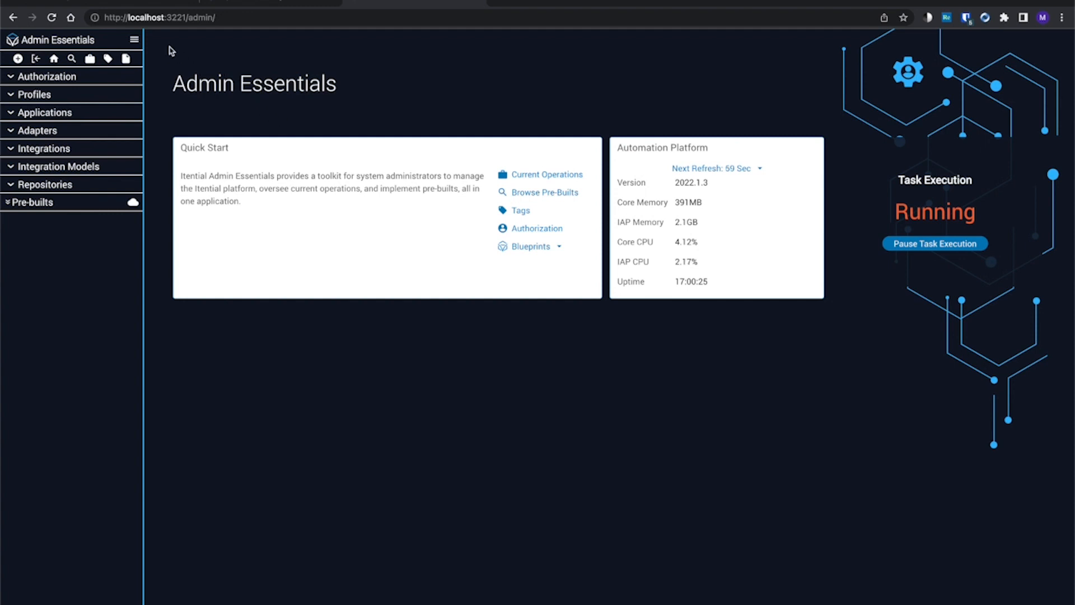
pyautogui.click(45, 96)
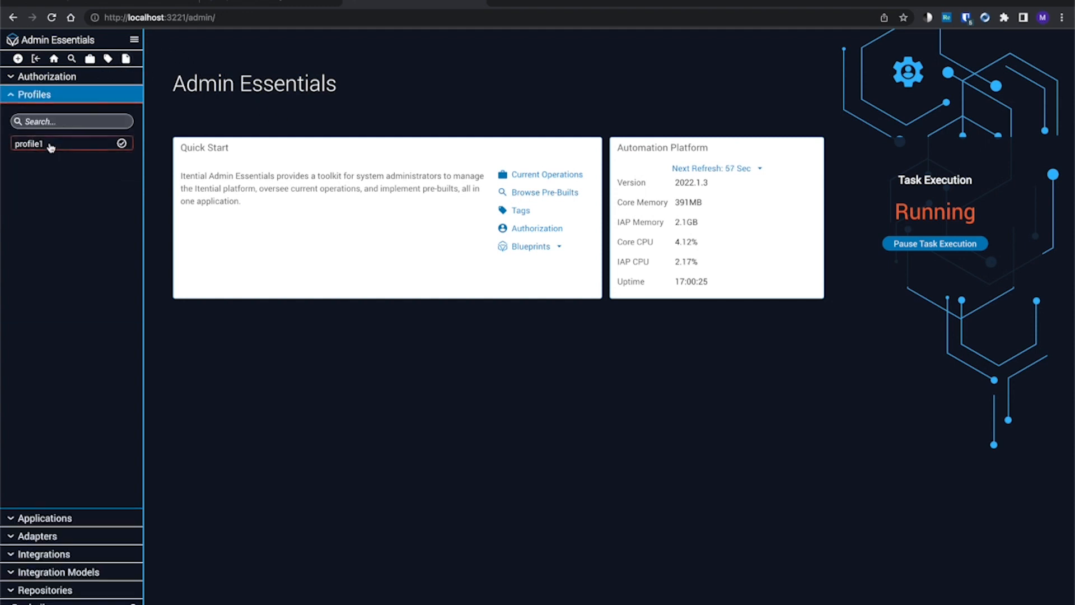
pyautogui.click(51, 143)
pyautogui.click(239, 59)
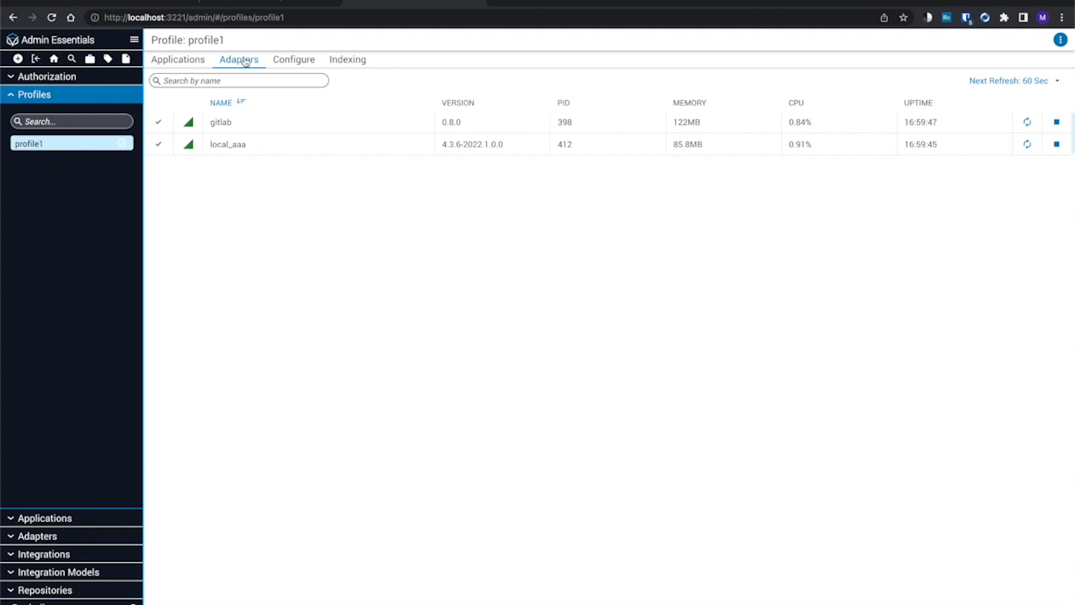
# Return to the prebuilt-promotion readme, read its requirements, and list the pre-builts in the local repository.
pyautogui.click(13, 19)
pyautogui.click(13, 19)
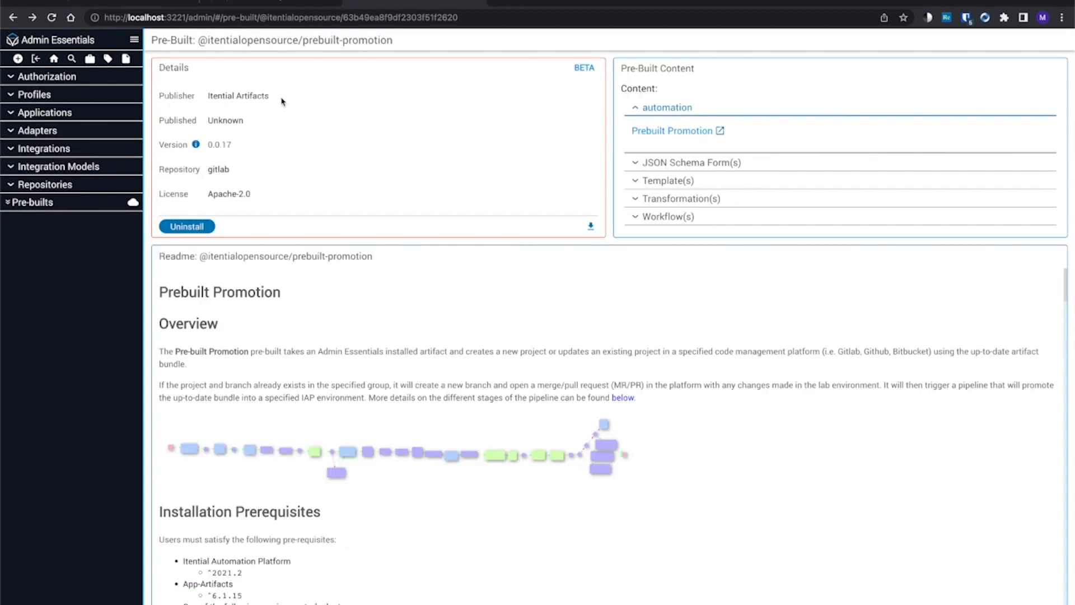
pyautogui.scroll(-2, 431, 344)
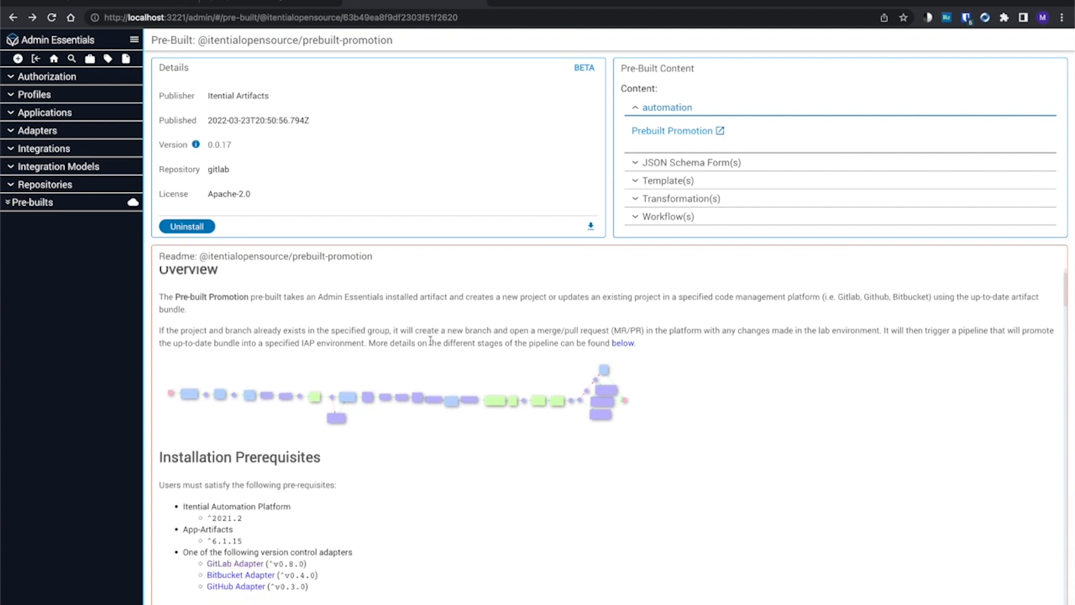
pyautogui.scroll(-3, 430, 342)
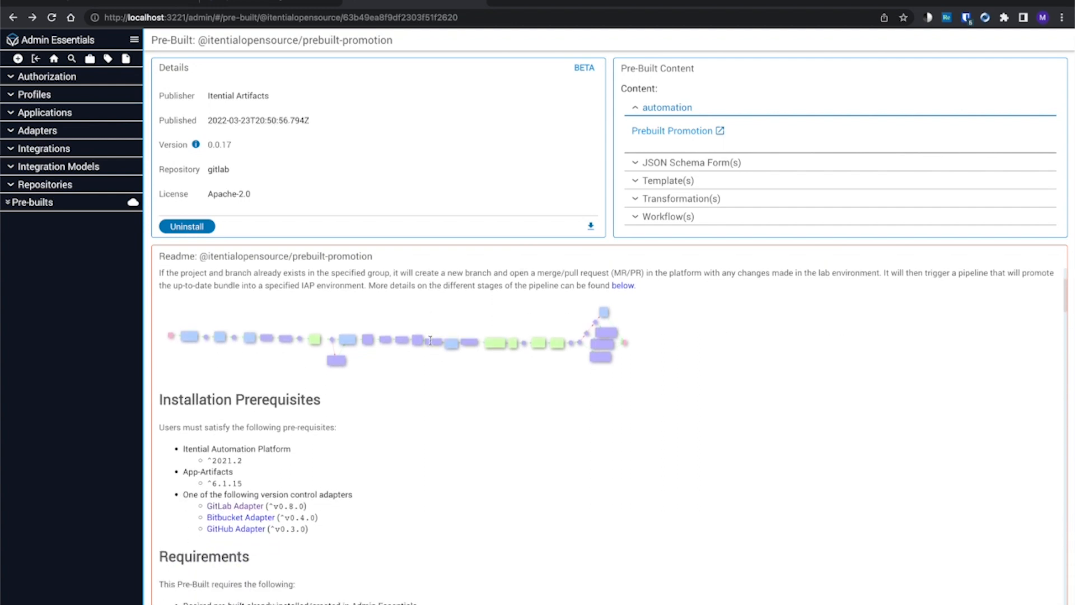
pyautogui.scroll(-1, 431, 344)
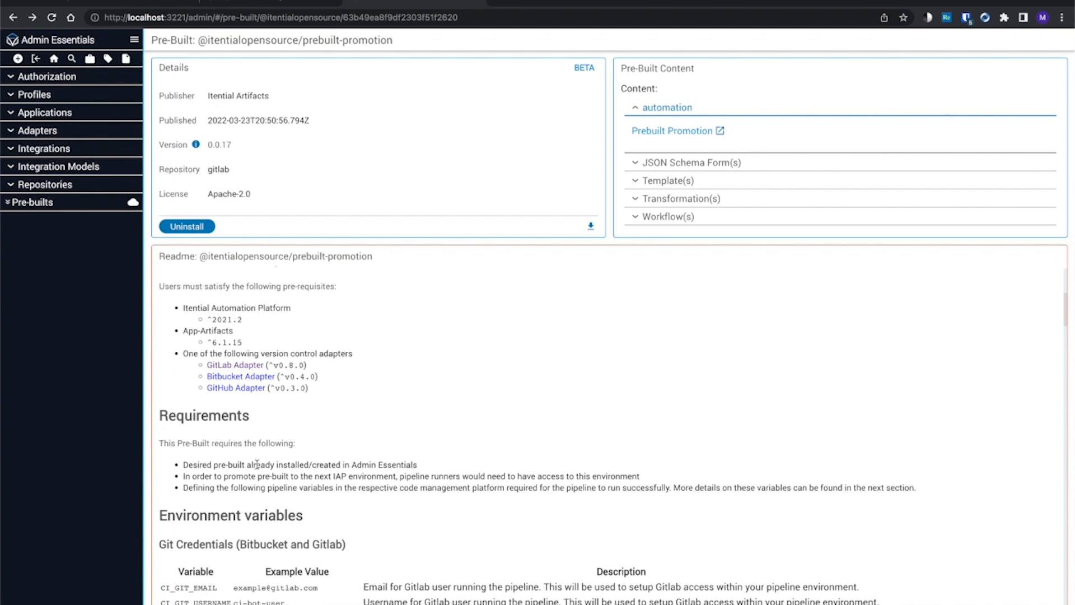
pyautogui.scroll(-1, 340, 463)
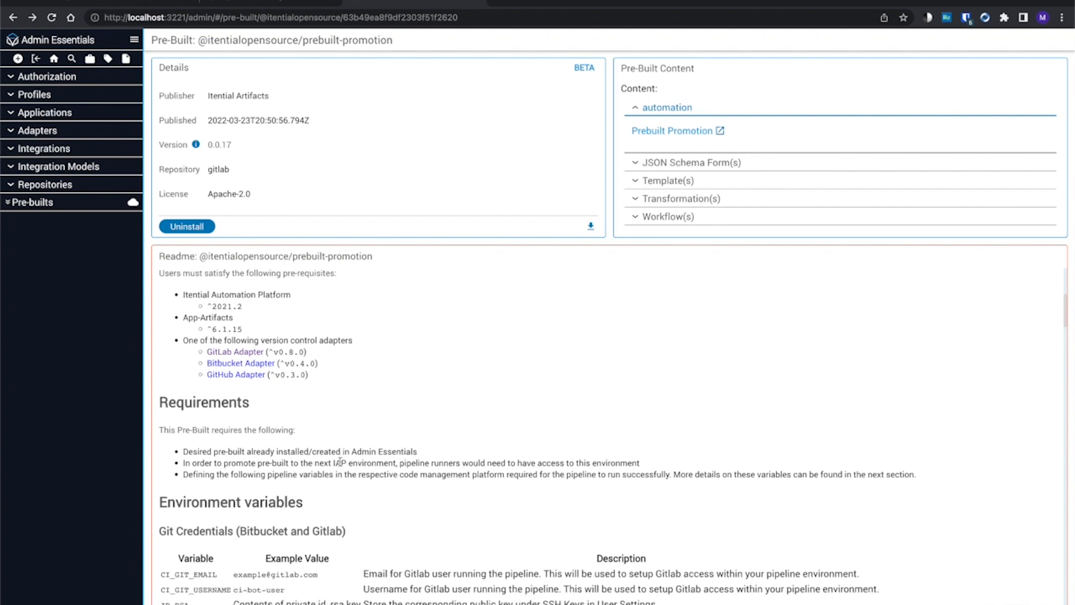
pyautogui.click(10, 206)
pyautogui.click(18, 114)
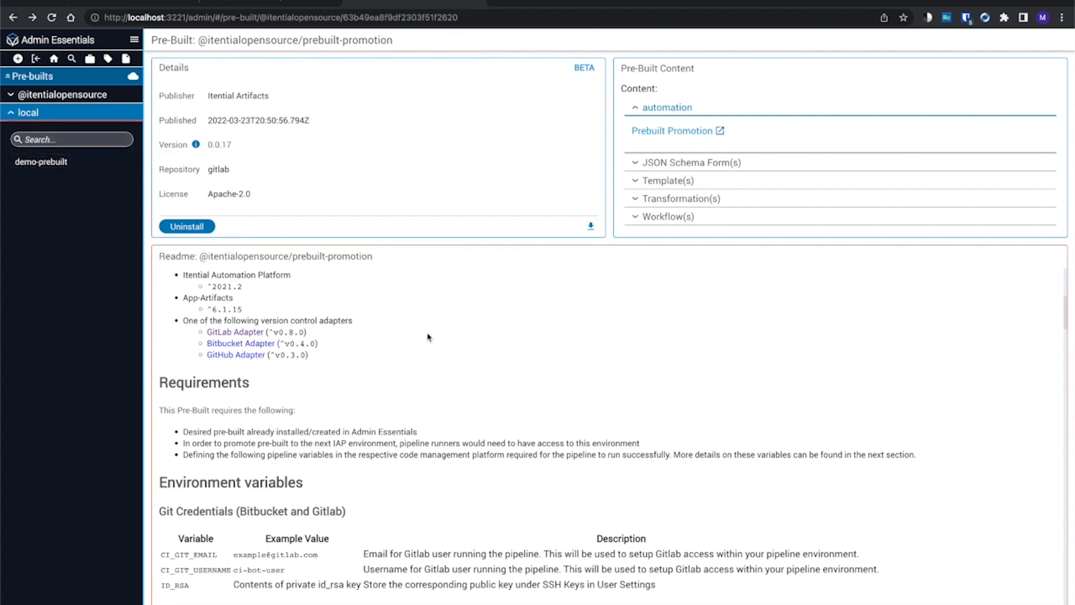
# Read the readme's environment variables for Git credentials and the optional host override.
pyautogui.scroll(-1, 428, 336)
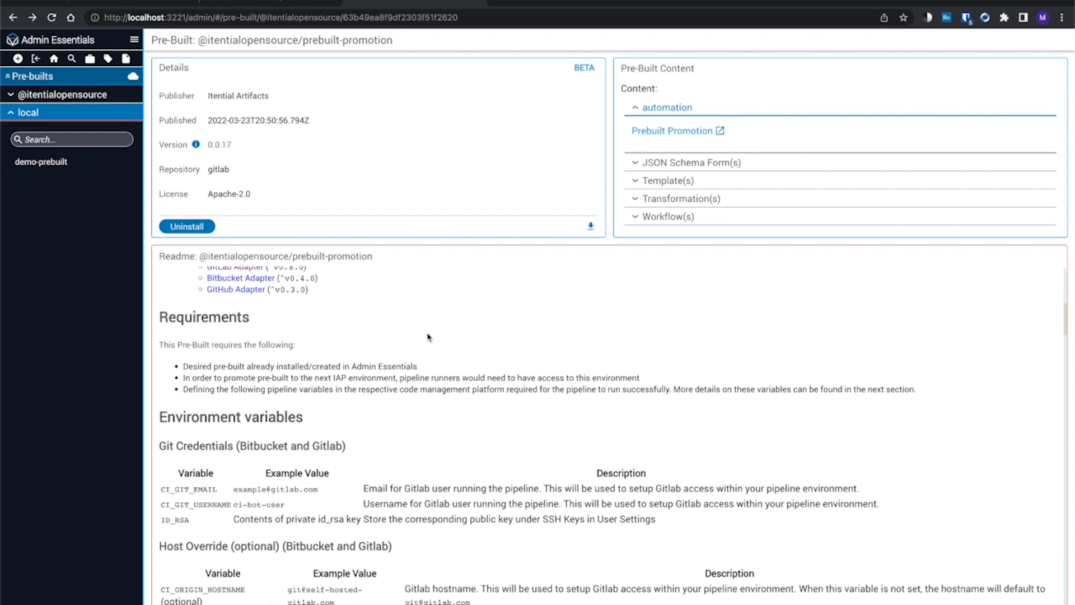
pyautogui.scroll(-1, 428, 337)
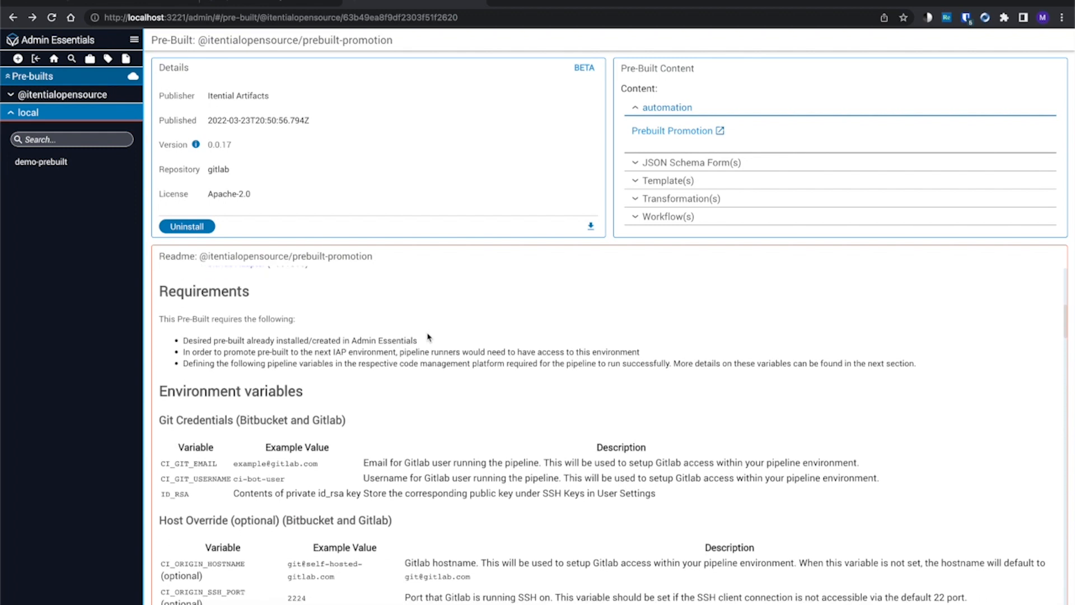
pyautogui.scroll(-1, 429, 337)
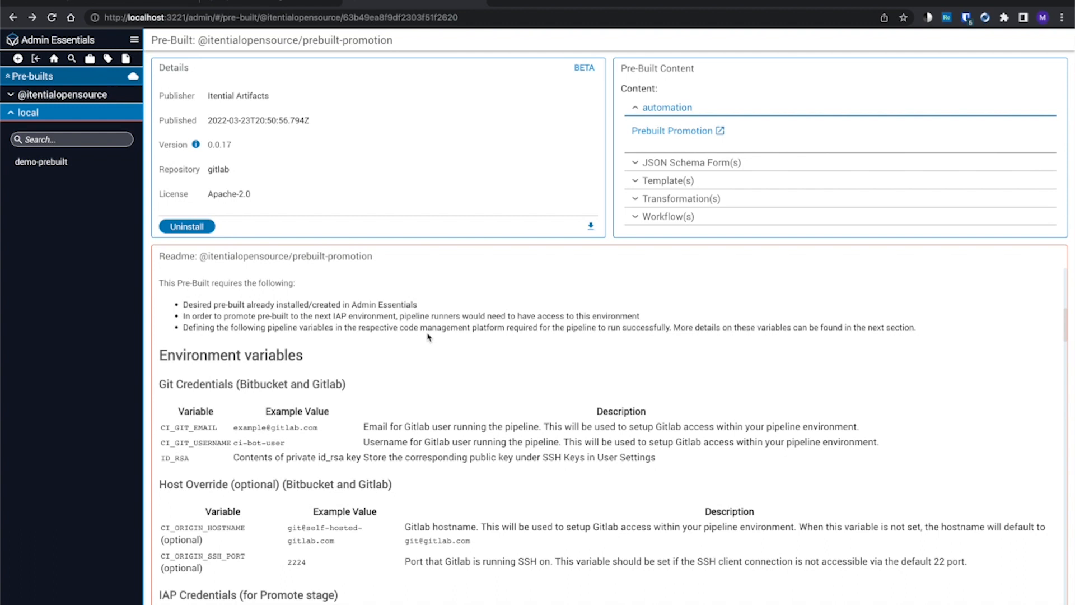
pyautogui.scroll(-1, 429, 337)
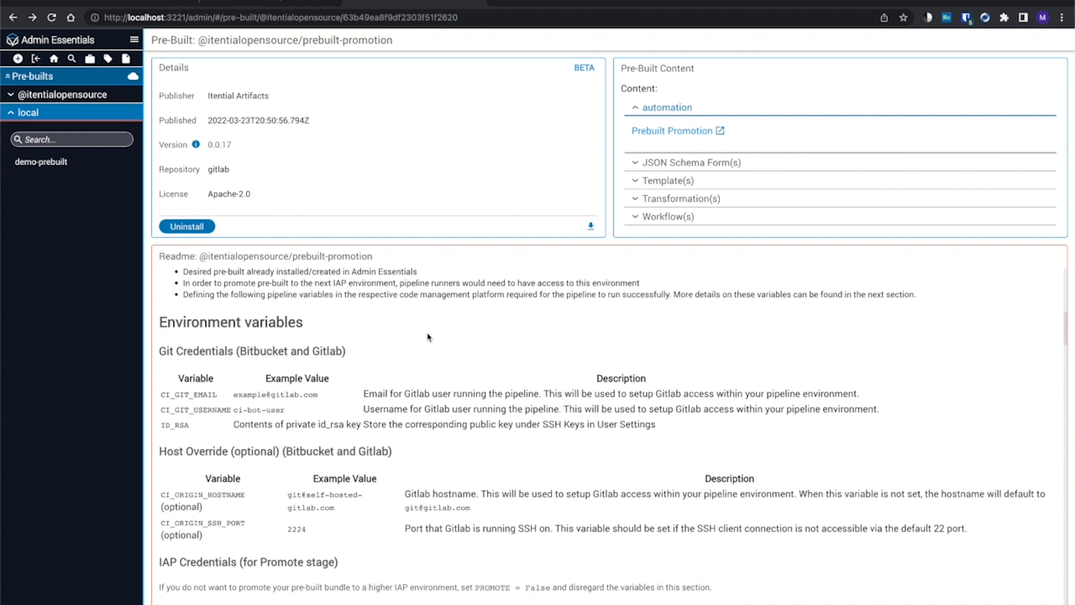
pyautogui.scroll(-1, 428, 336)
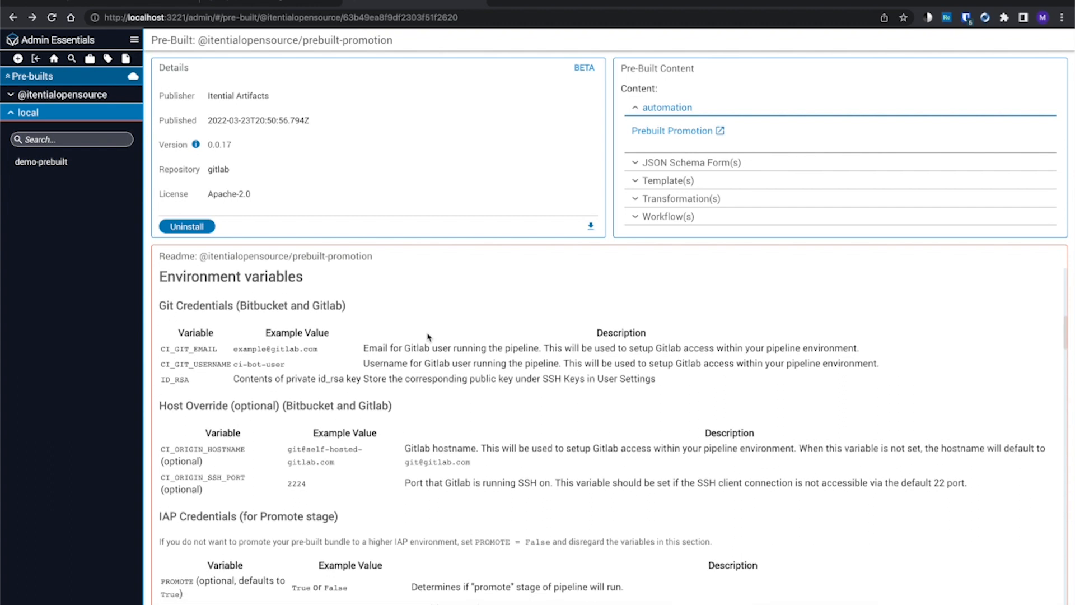
pyautogui.scroll(-1, 428, 336)
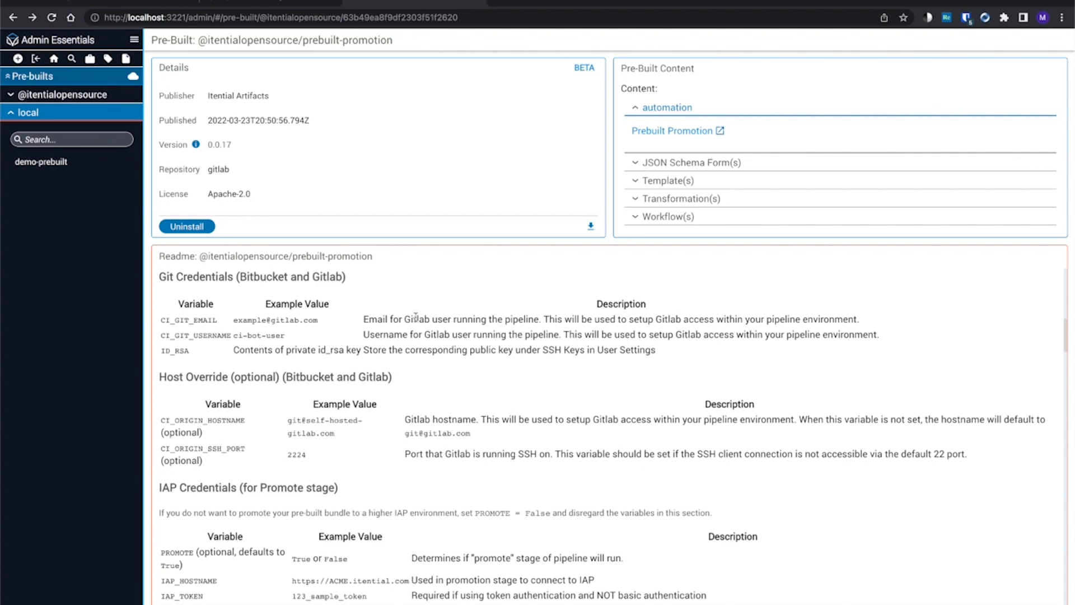
# Switch to GitLab and review the CI/CD variables in the settings of the dsup221 group.
pyautogui.hotkey('ctrl', 'Right')
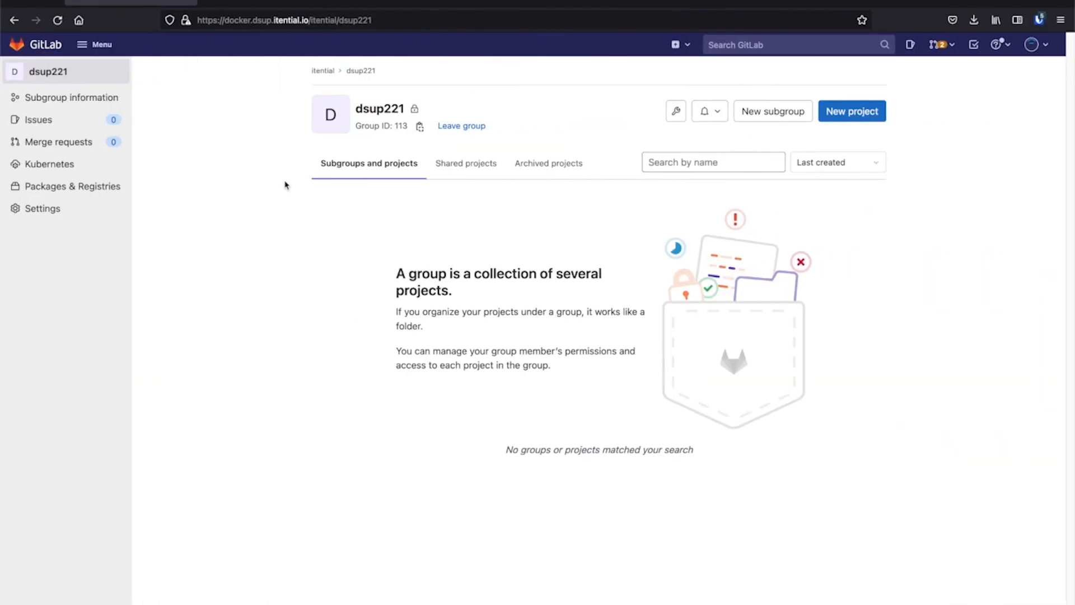
pyautogui.moveTo(79, 206)
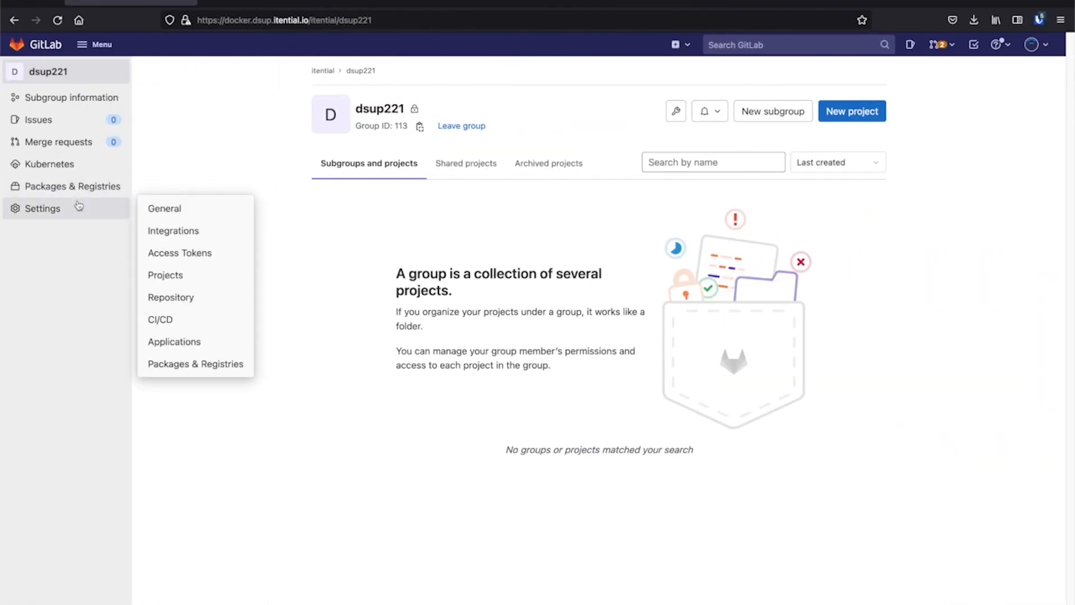
pyautogui.click(162, 320)
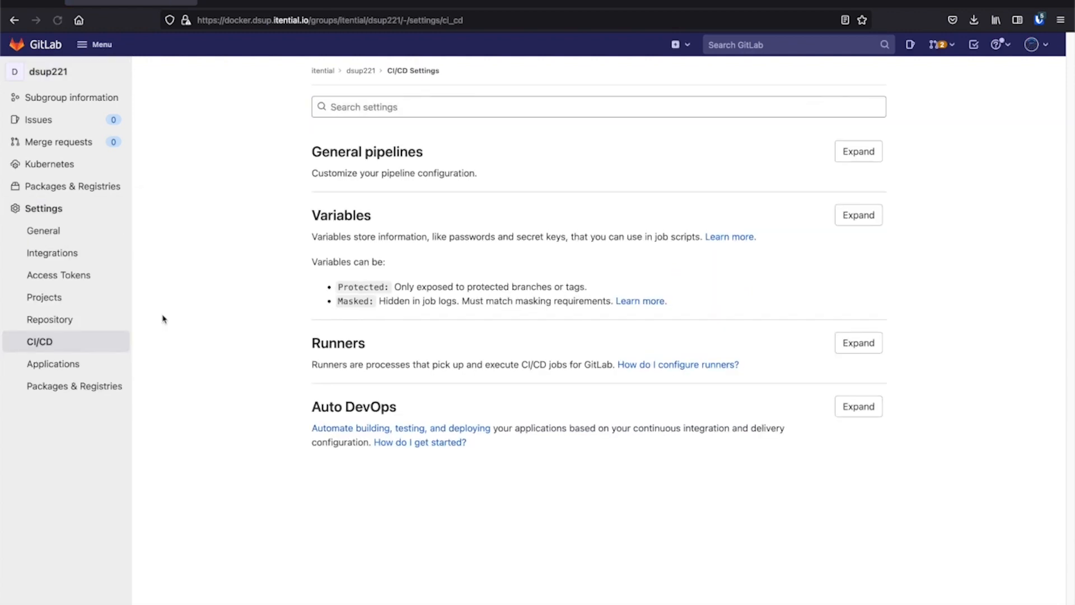
pyautogui.click(859, 224)
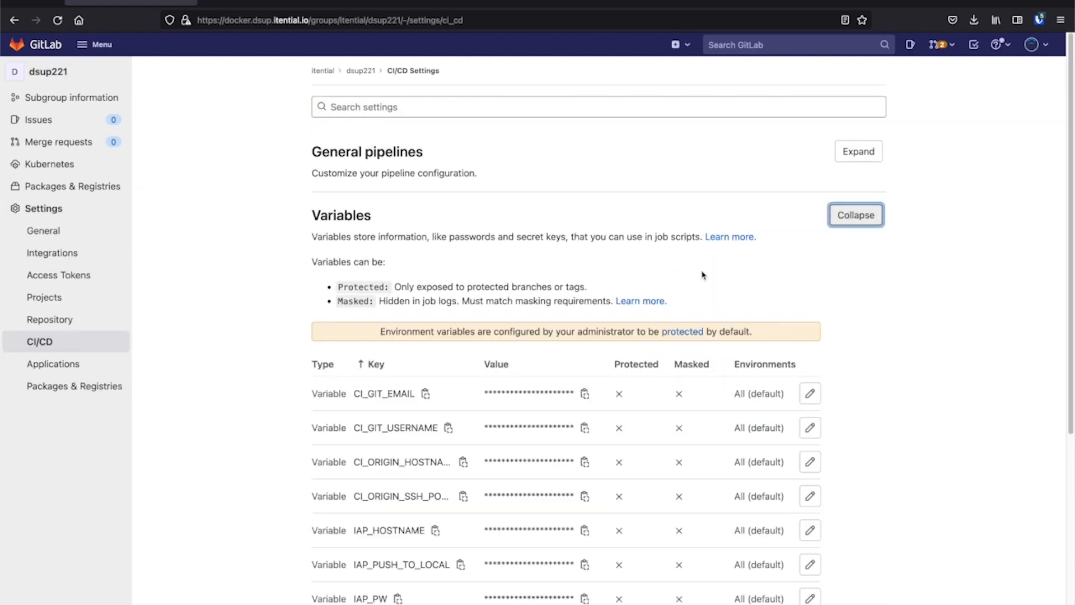
pyautogui.scroll(-2, 916, 330)
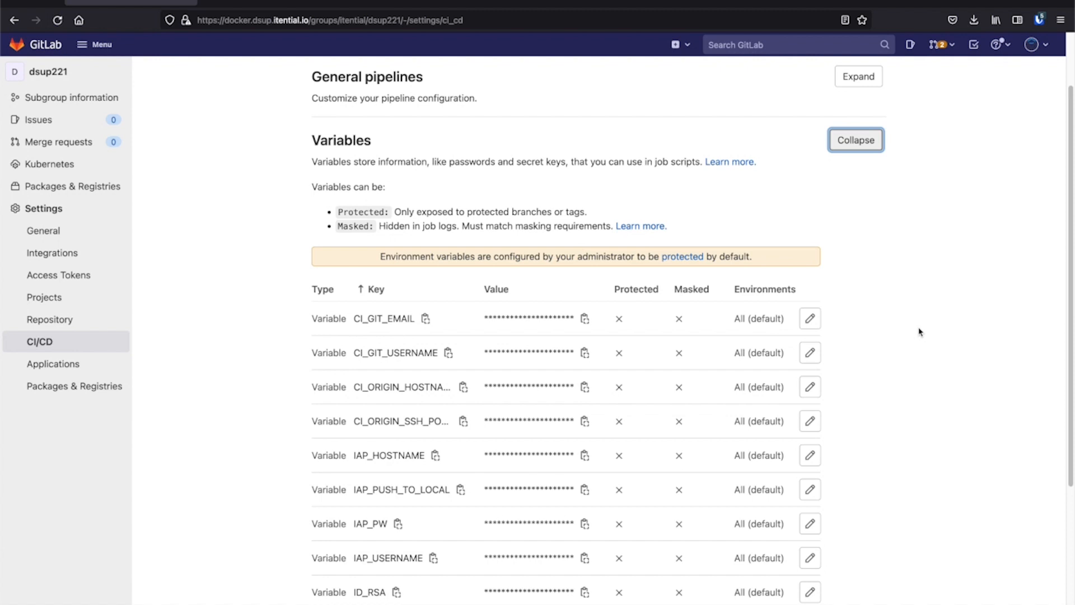
pyautogui.scroll(-1, 919, 332)
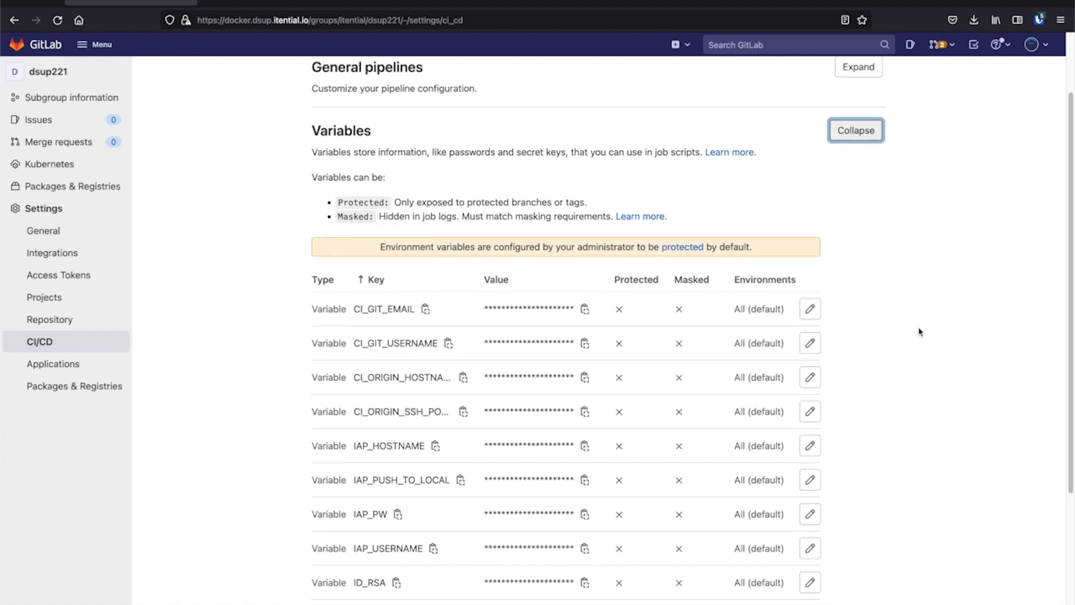
pyautogui.scroll(-1, 919, 332)
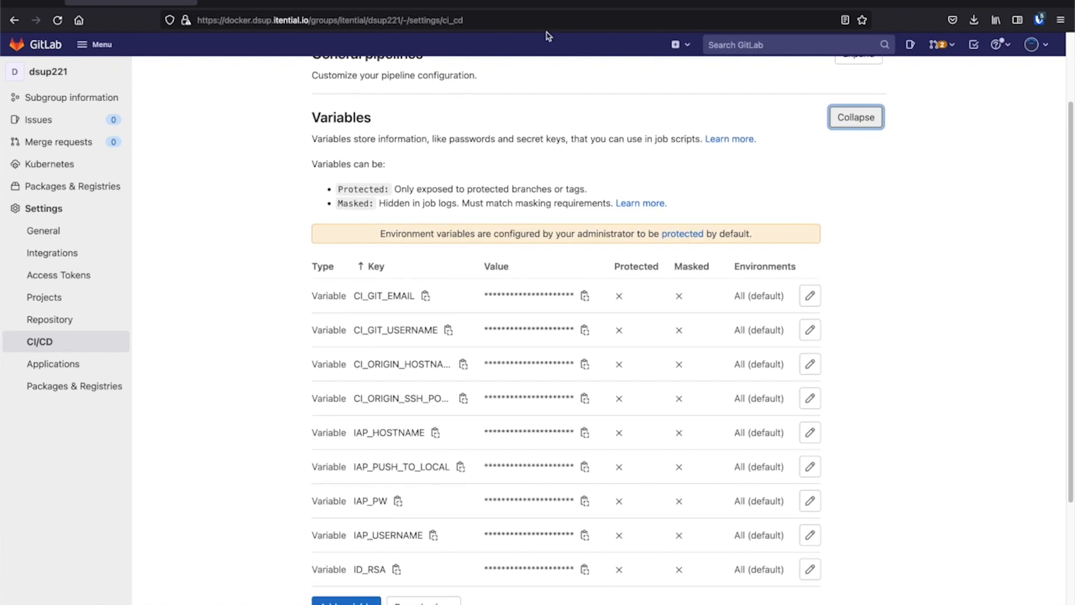
# Switch back to the prebuilt-promotion readme and read the IAP Credentials section for the Promote stage, highlighting the PROMOTE = False note.
pyautogui.hotkey('ctrl', 'Left')
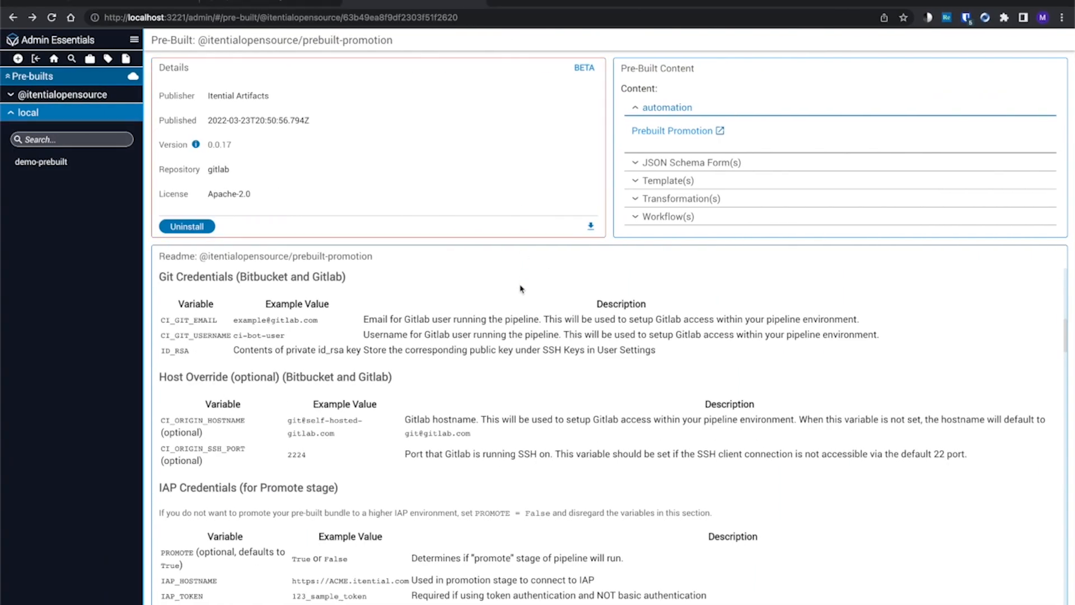
pyautogui.scroll(-1, 457, 446)
pyautogui.tripleClick(435, 464)
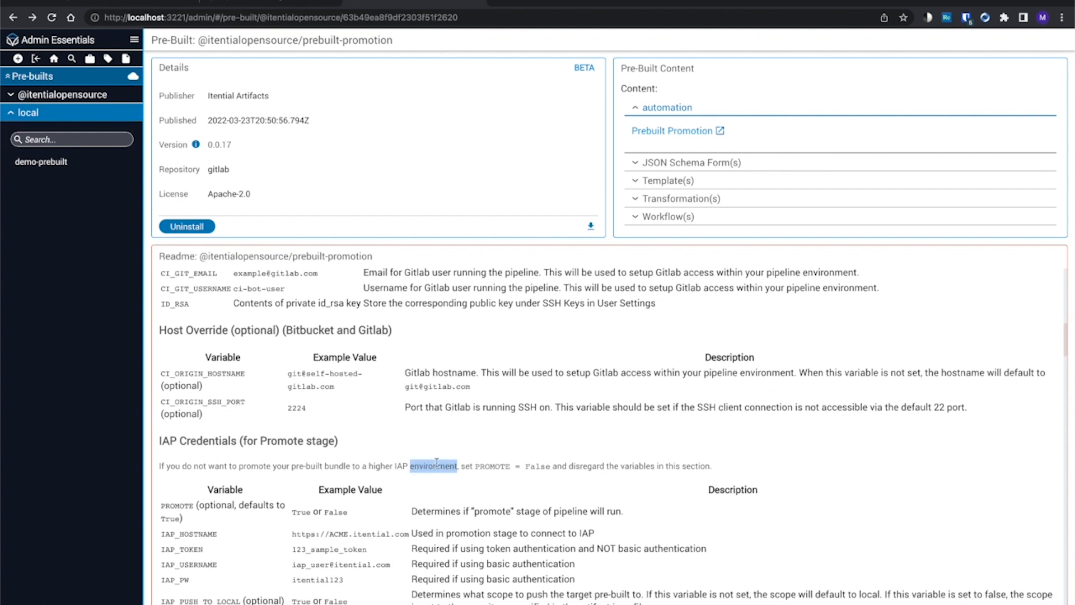
pyautogui.scroll(-1, 666, 445)
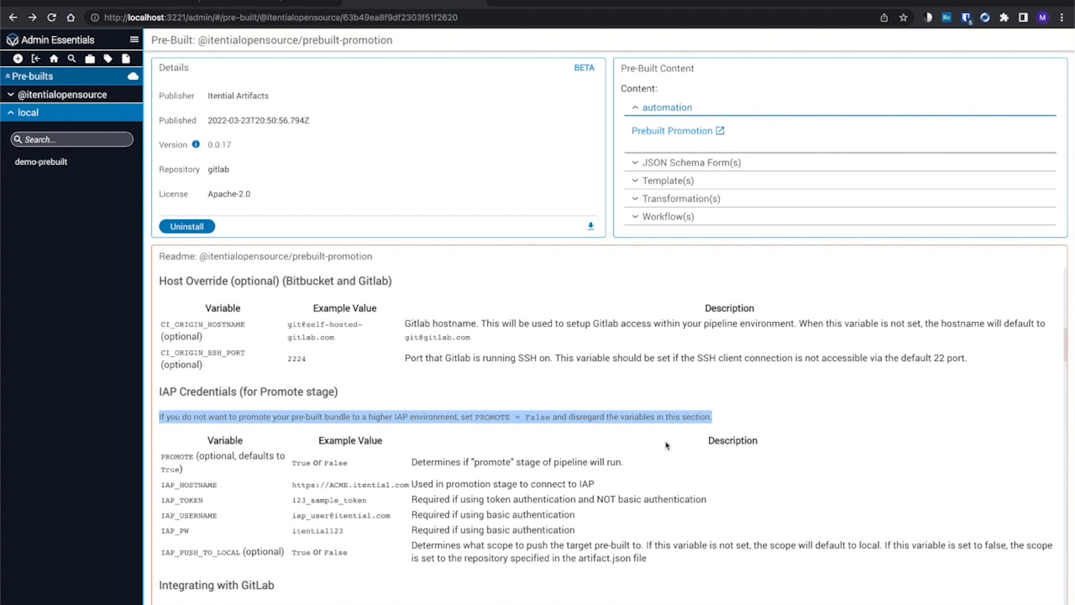
pyautogui.scroll(-1, 666, 445)
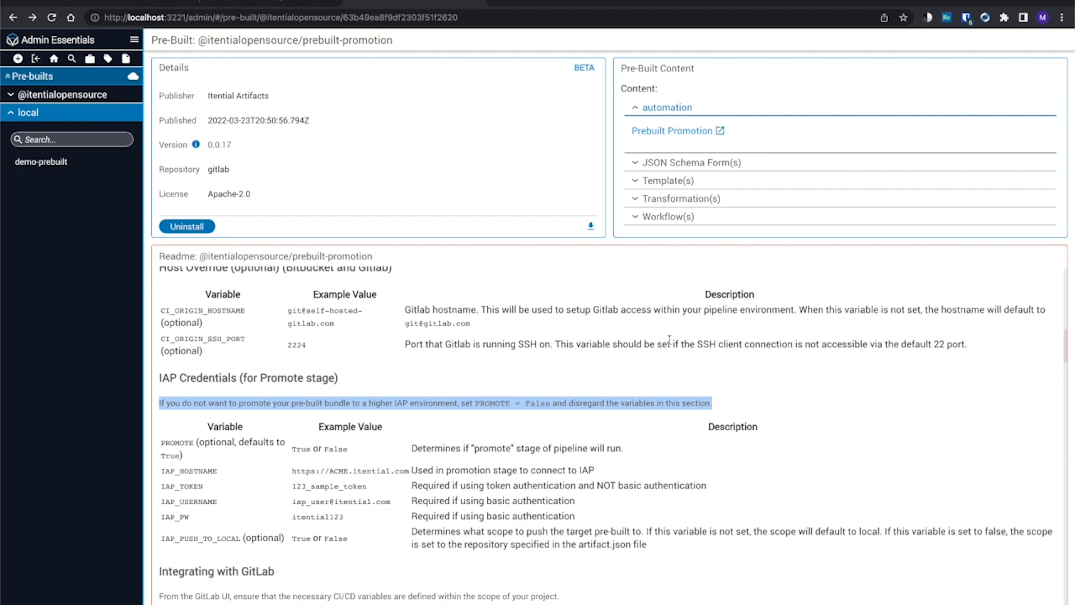
pyautogui.click(862, 394)
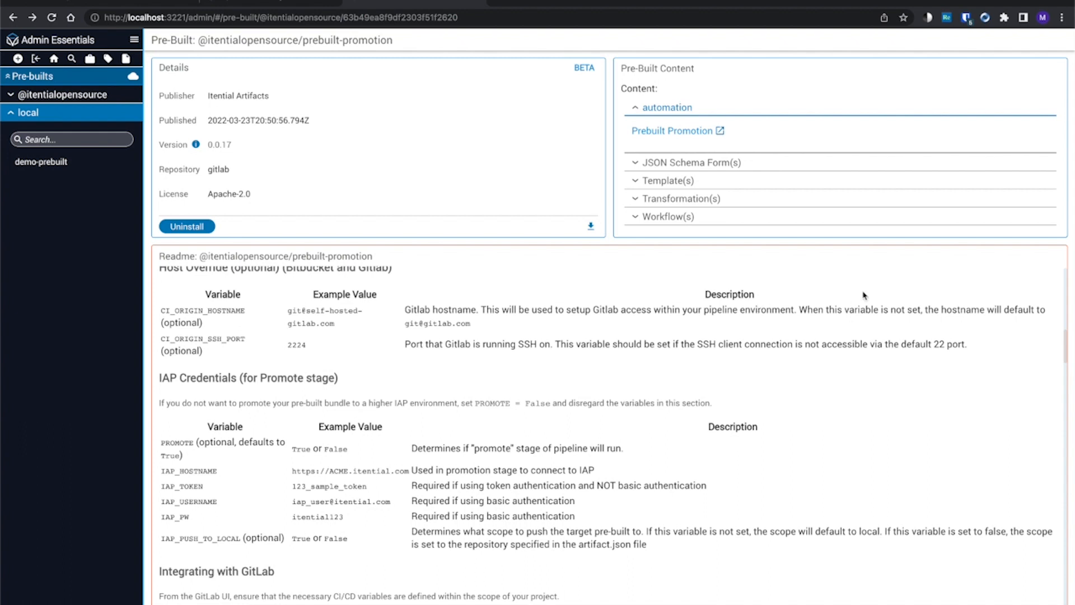
# Open the Prebuilt Promotion automation, start its manual trigger, and choose gitlab as the version control service.
pyautogui.click(720, 131)
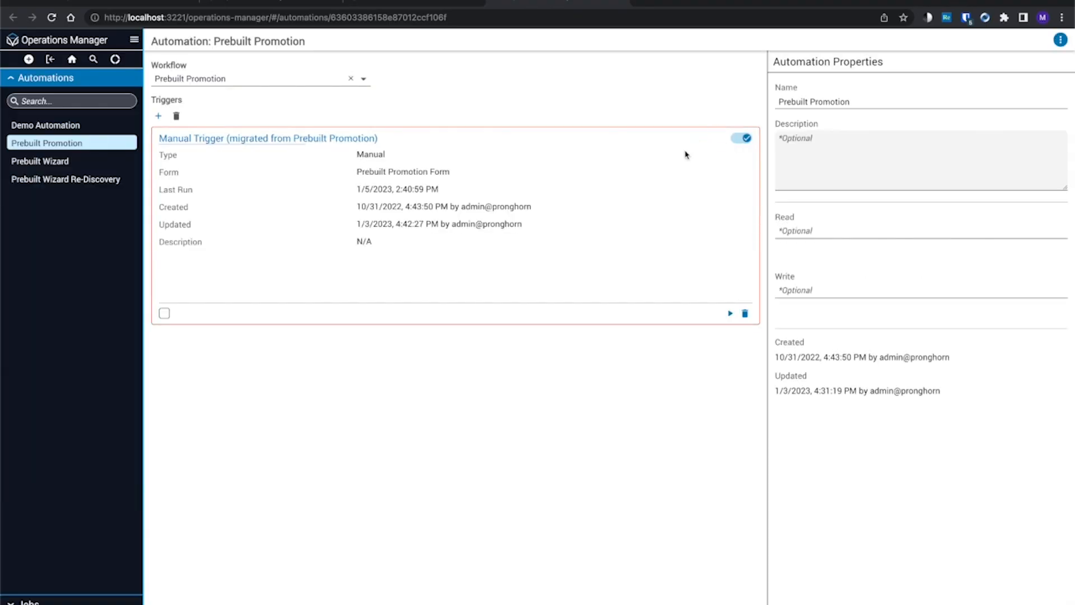
pyautogui.click(730, 313)
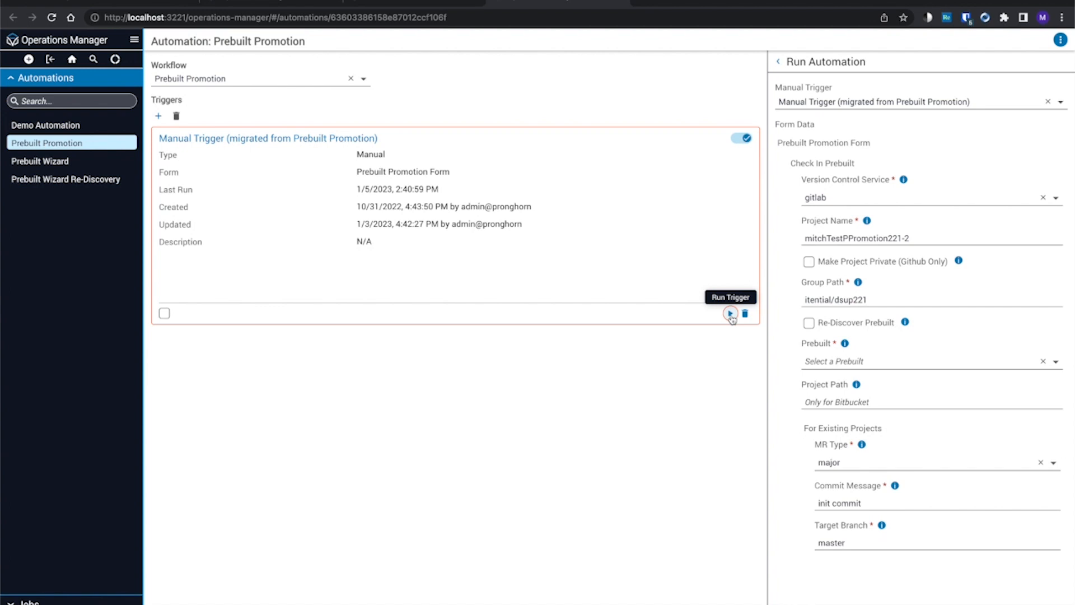
pyautogui.click(956, 201)
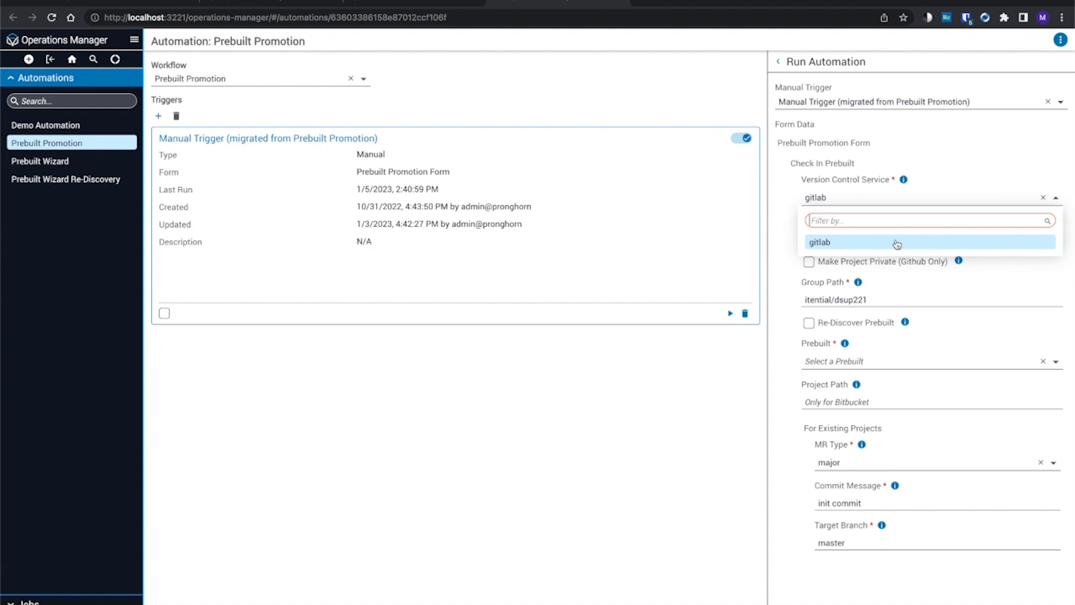
pyautogui.click(892, 242)
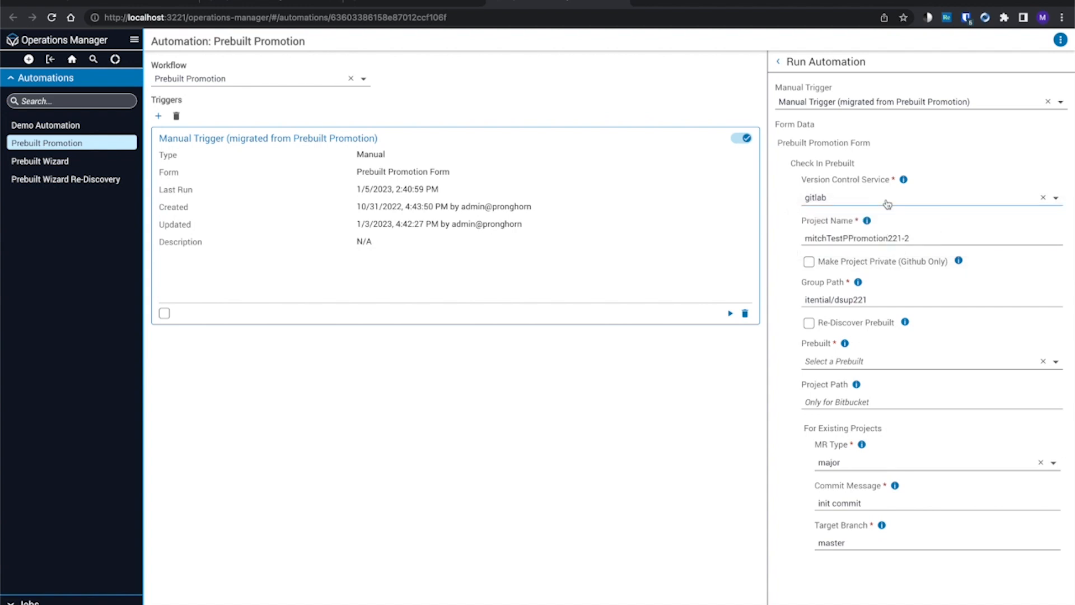
# Replace the project name in the promotion form with "Demo Prebuilt".
pyautogui.doubleClick(899, 237)
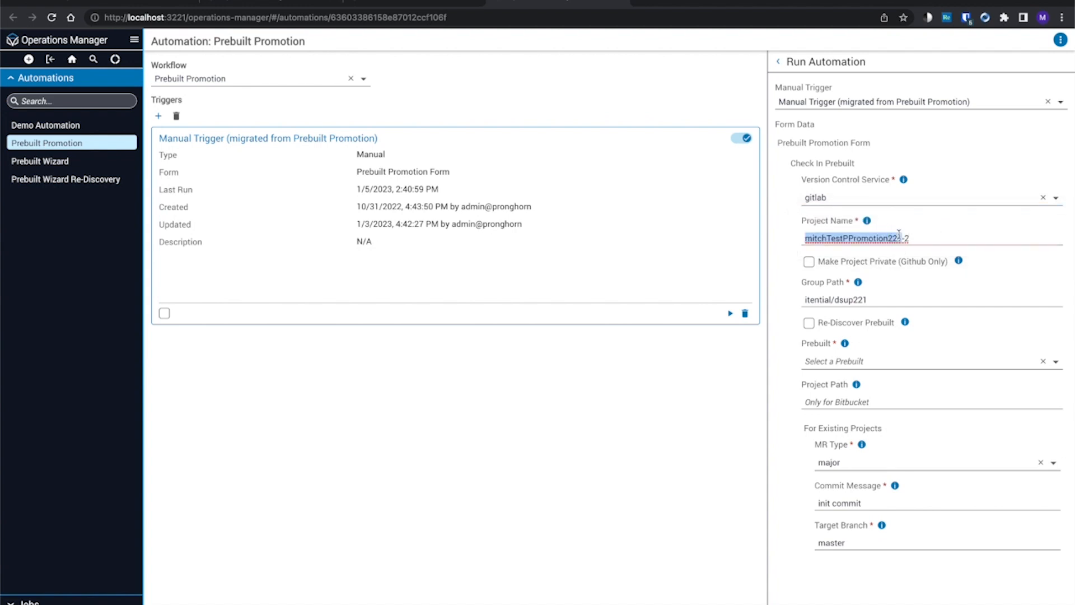
pyautogui.tripleClick(898, 237)
pyautogui.write('Demo ')
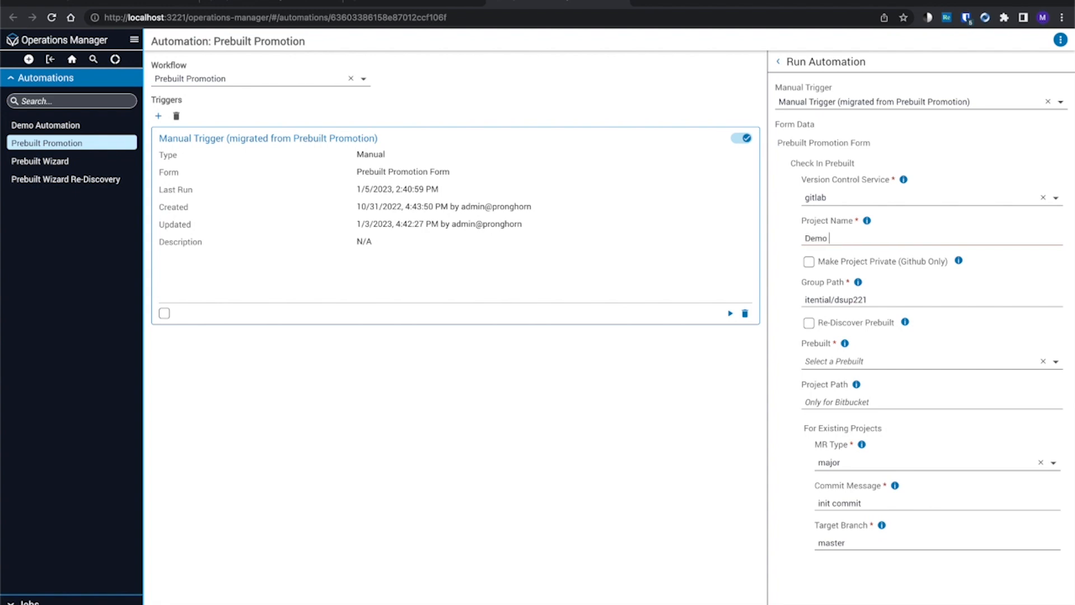
pyautogui.write('Prebuilt')
# Switch to GitLab and open the dsup221 group's page to check its group path.
pyautogui.hotkey('ctrl', 'Right')
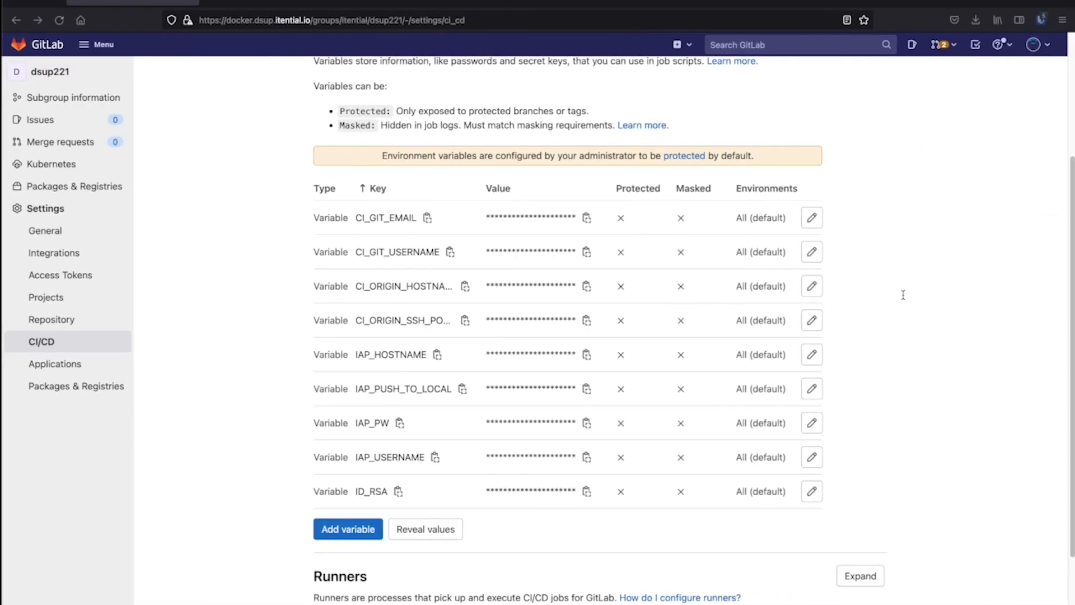
pyautogui.scroll(3, 766, 196)
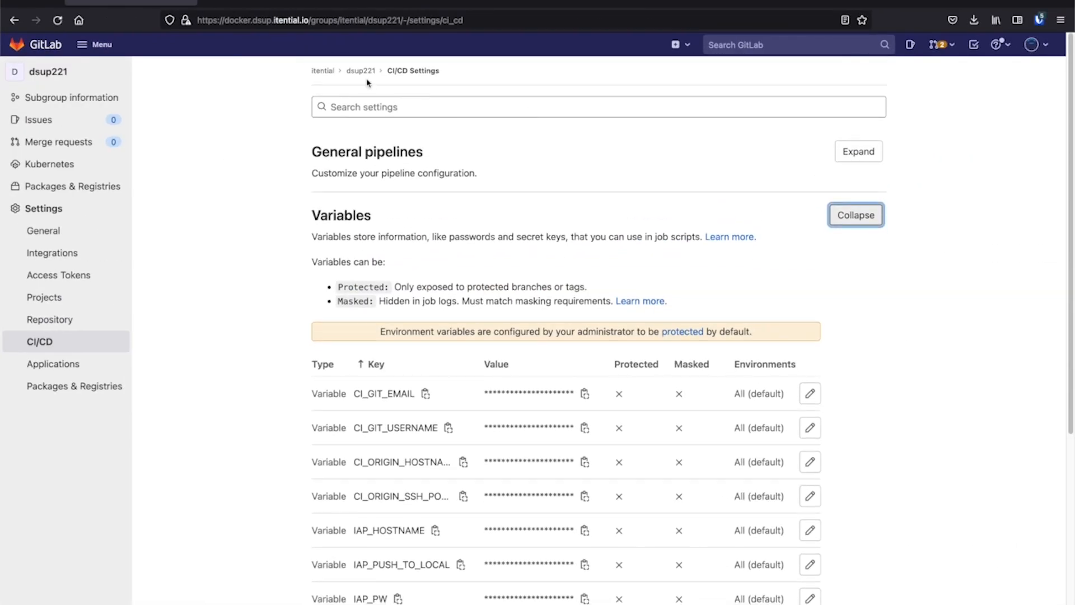
pyautogui.click(367, 74)
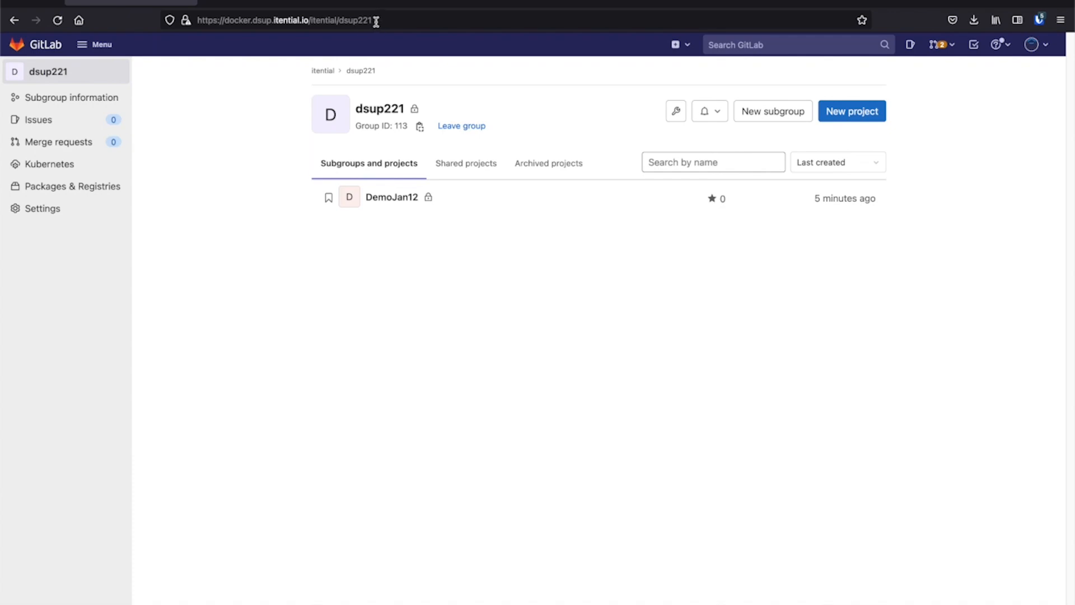
pyautogui.hotkey('ctrl', 'Left')
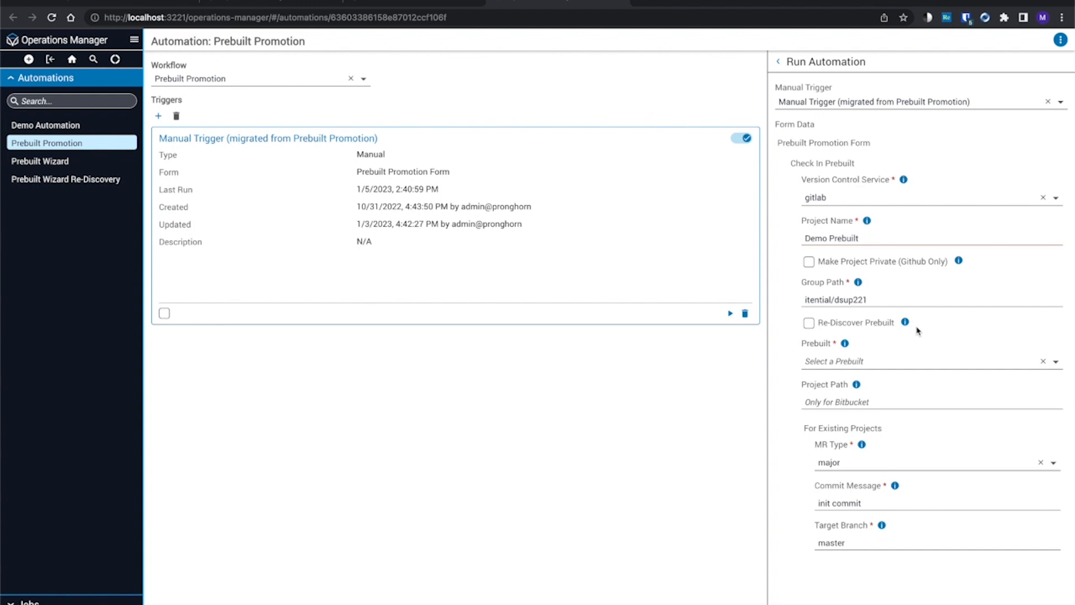
pyautogui.moveTo(908, 327)
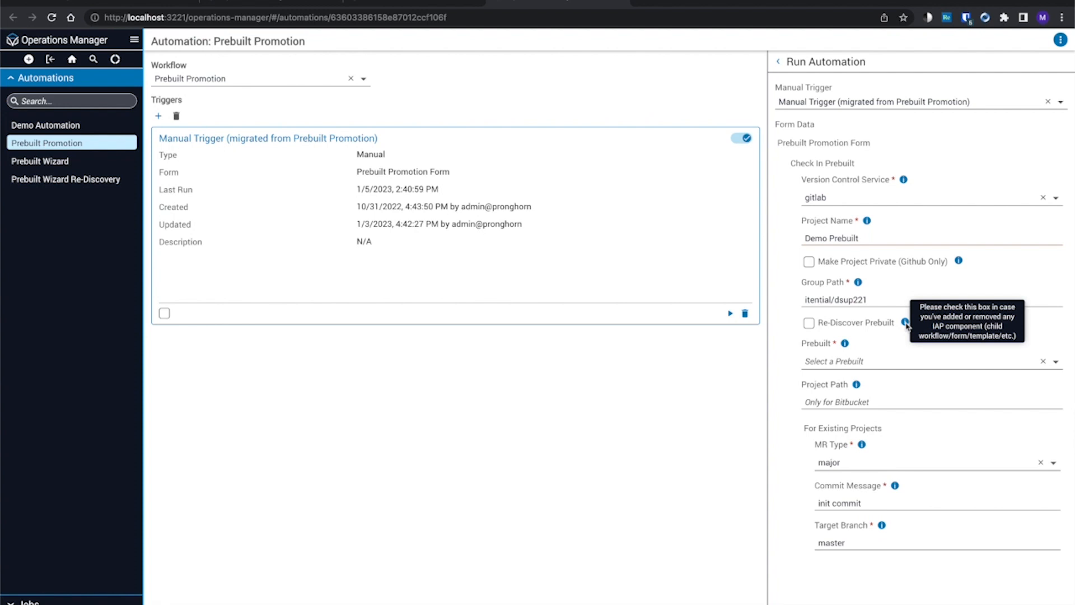
pyautogui.click(896, 361)
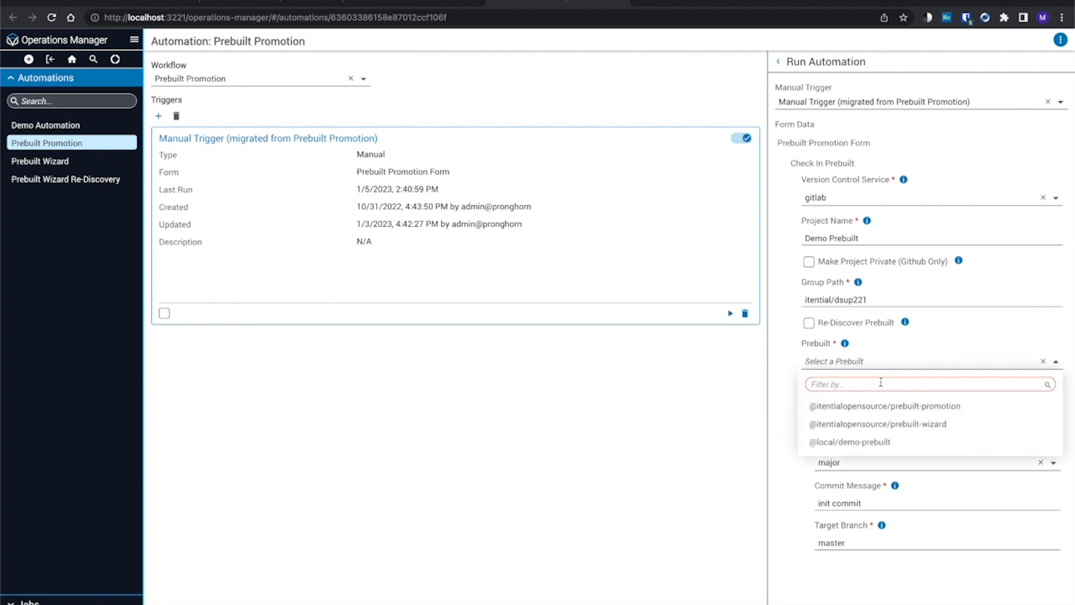
pyautogui.click(858, 442)
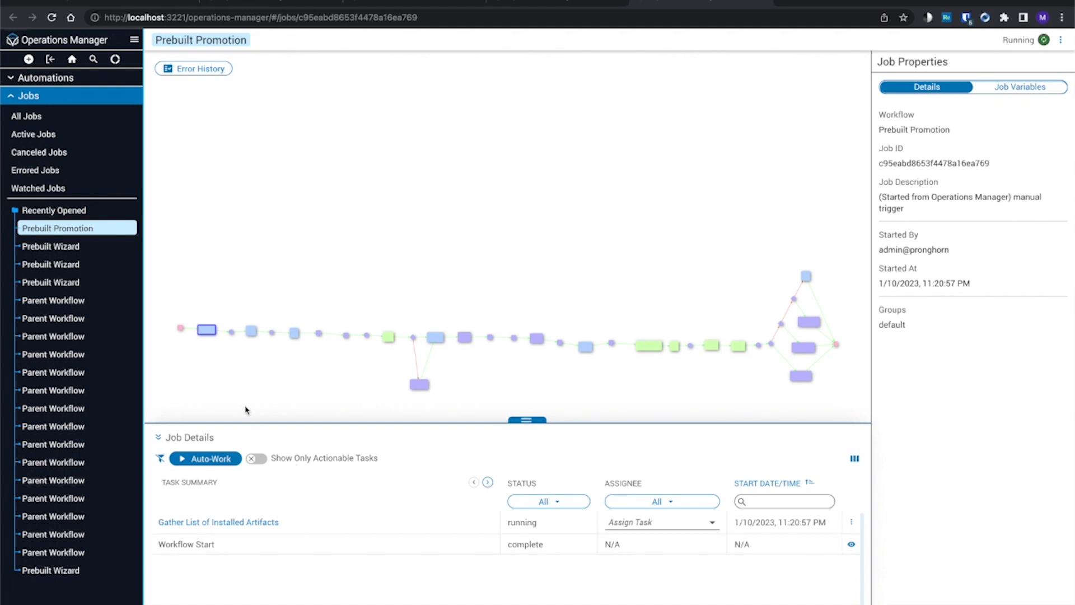
pyautogui.click(223, 458)
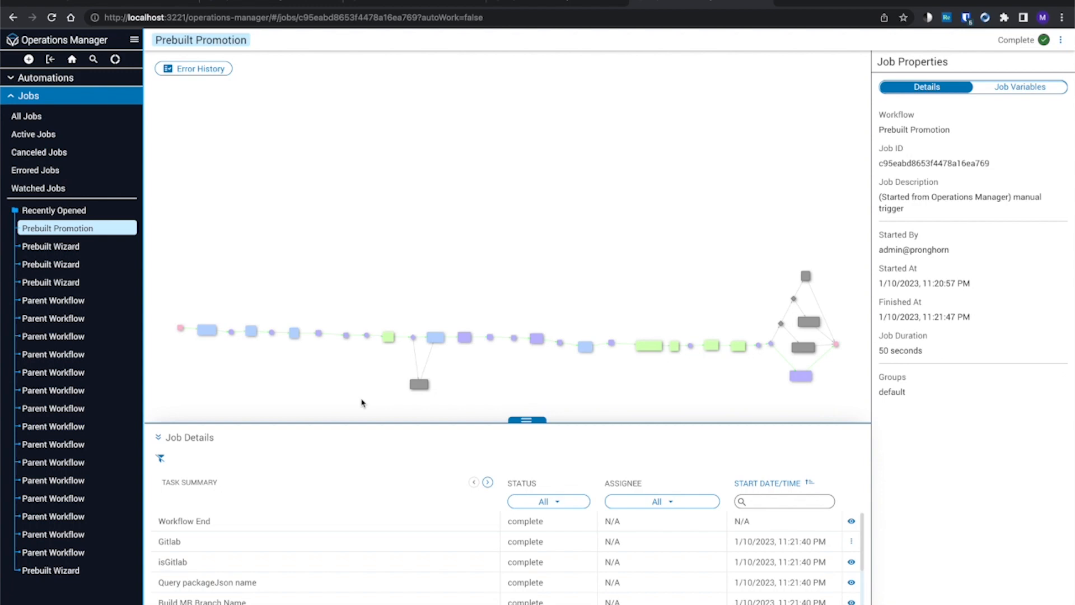
# Switch to GitLab, refresh the dsup221 group, open the Demo Prebuilt project and check the pipeline of its init commit.
pyautogui.hotkey('ctrl', 'Right')
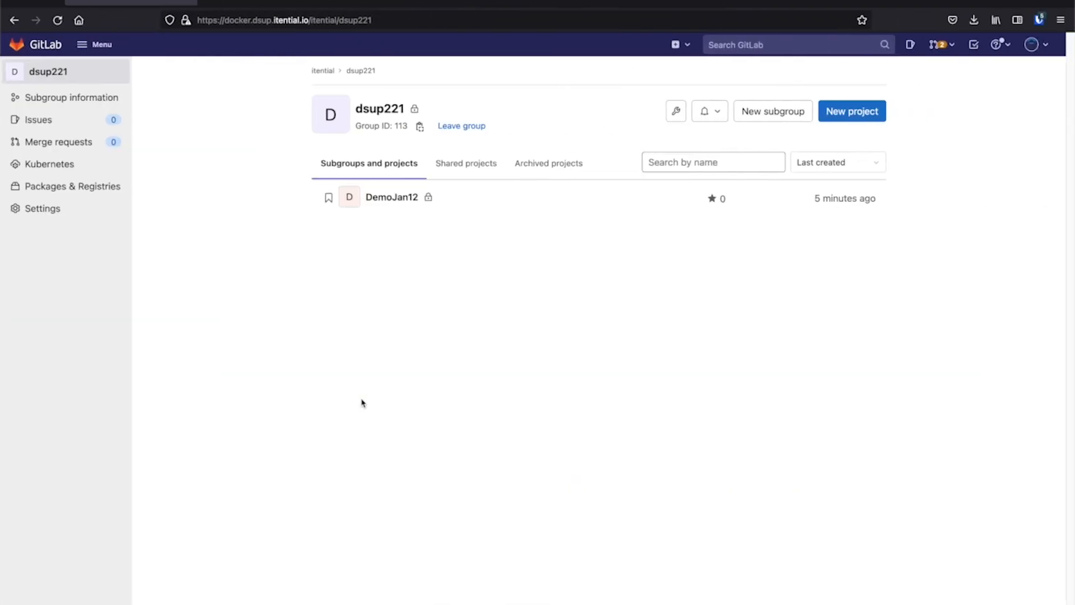
pyautogui.press('super+r')
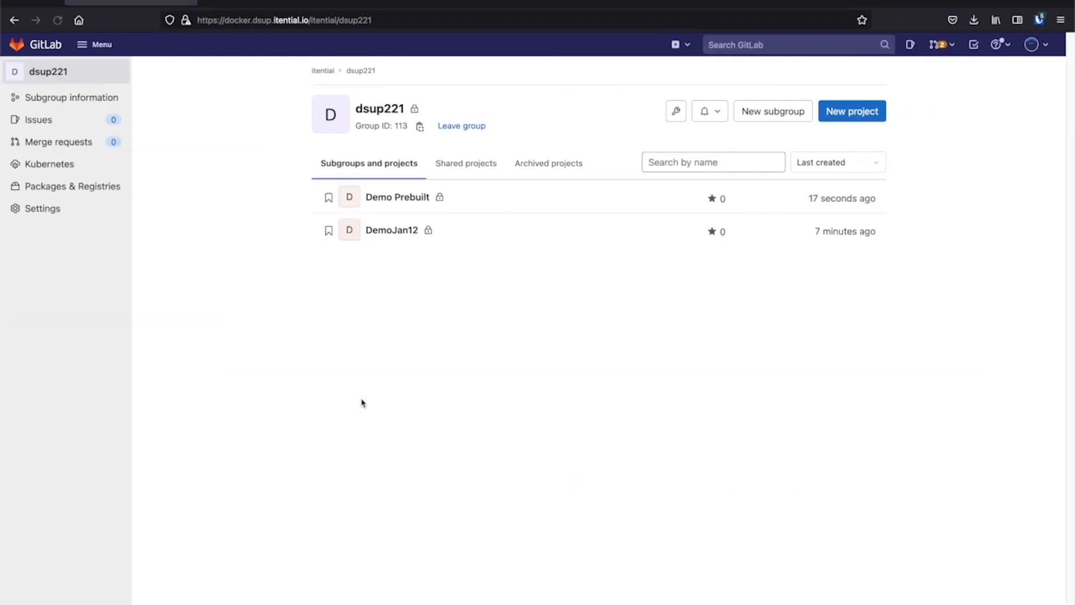
pyautogui.click(409, 198)
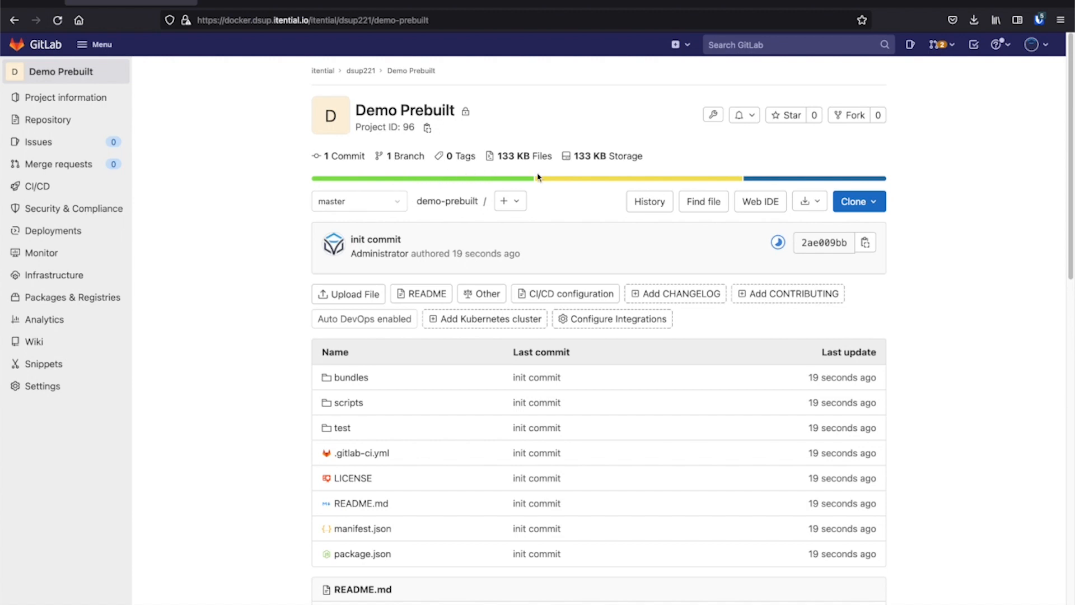
pyautogui.click(778, 243)
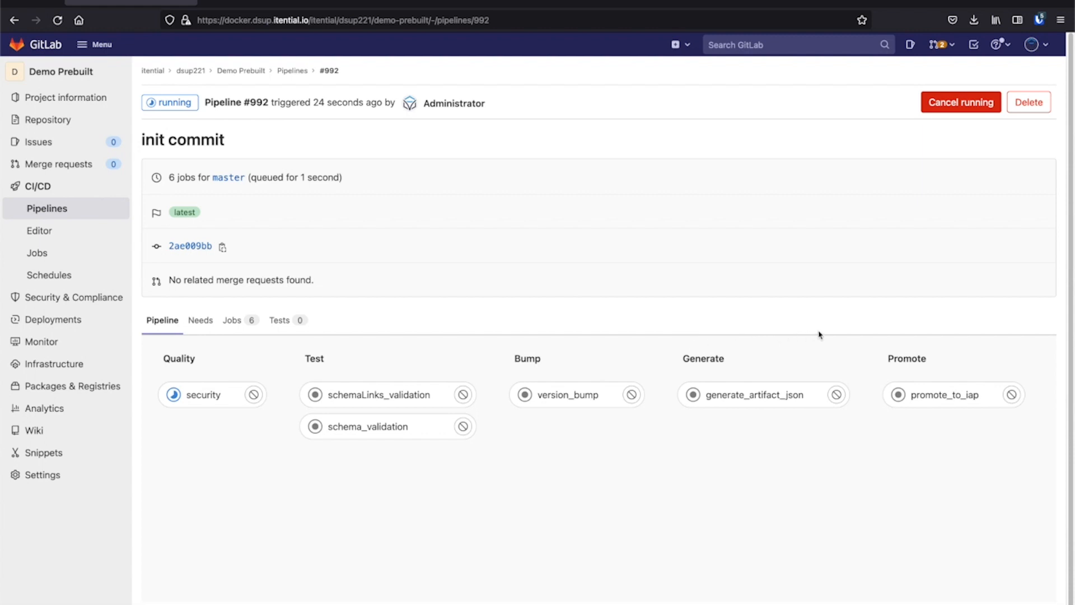
pyautogui.press('F5')
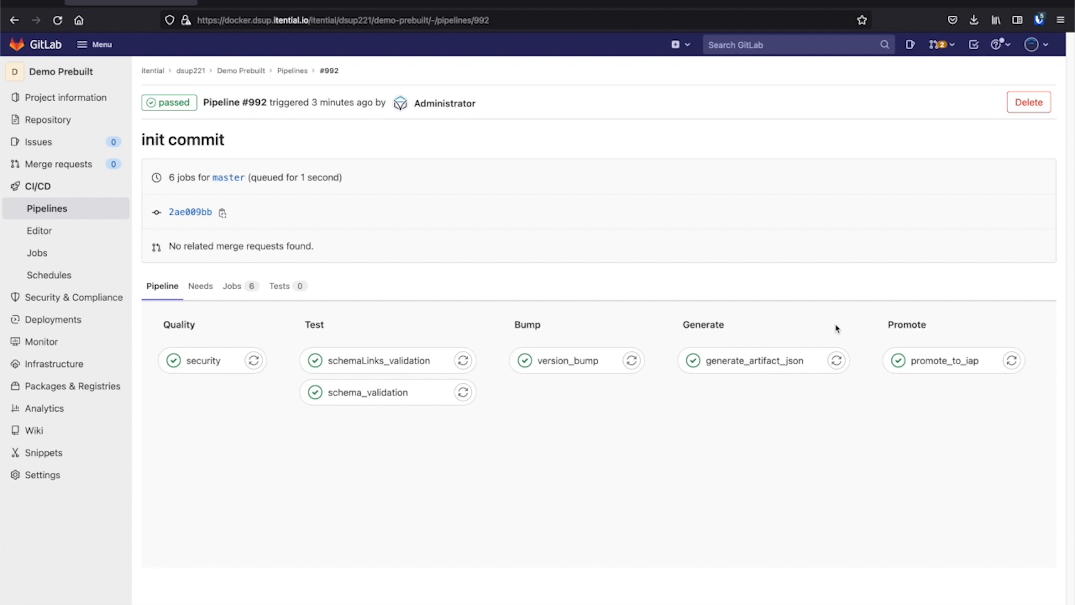
# Switch to Admin Essentials on the target platform, reload it and open the local pre-built demo-prebuilt.
pyautogui.hotkey('ctrl', 'Tab')
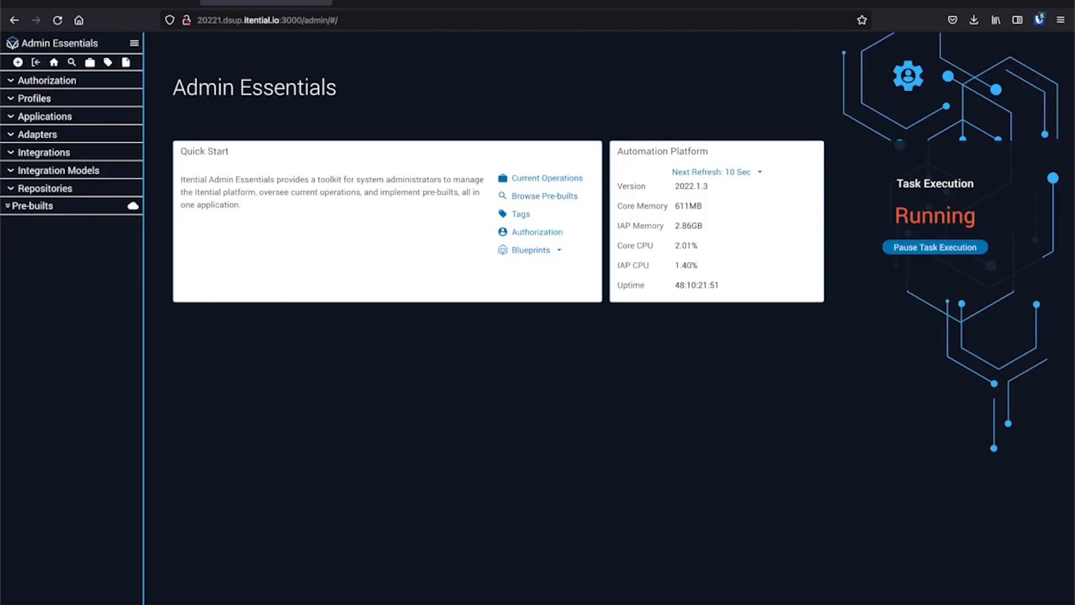
pyautogui.press('F5')
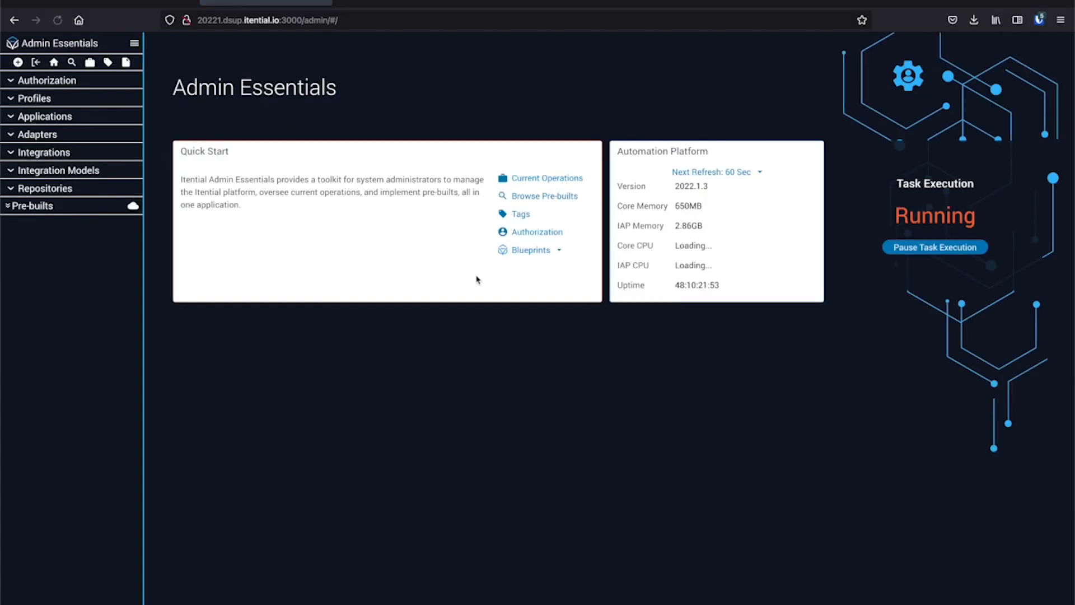
pyautogui.click(9, 207)
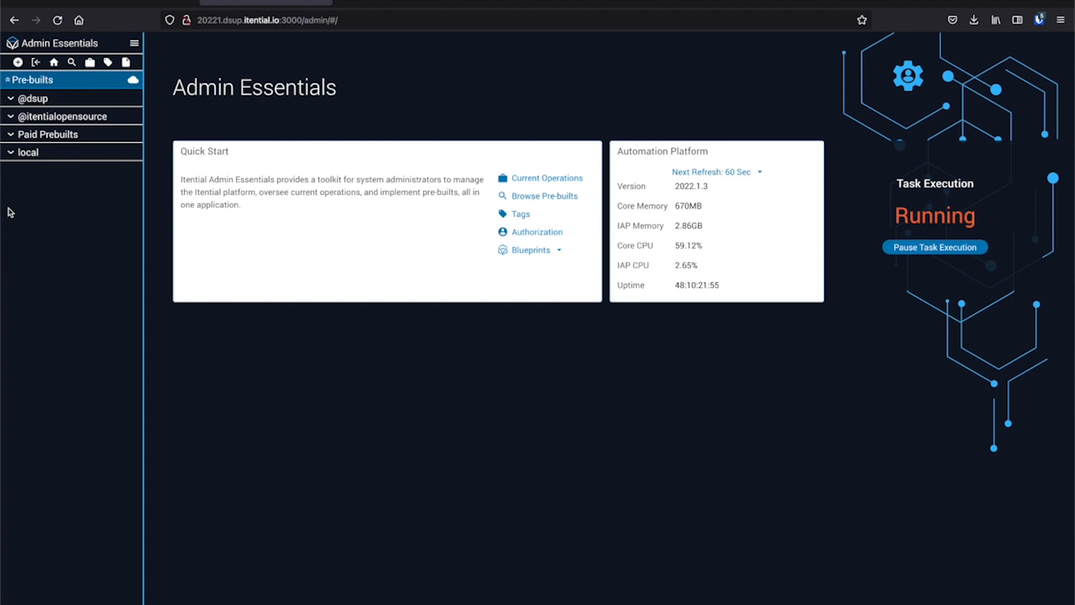
pyautogui.click(9, 154)
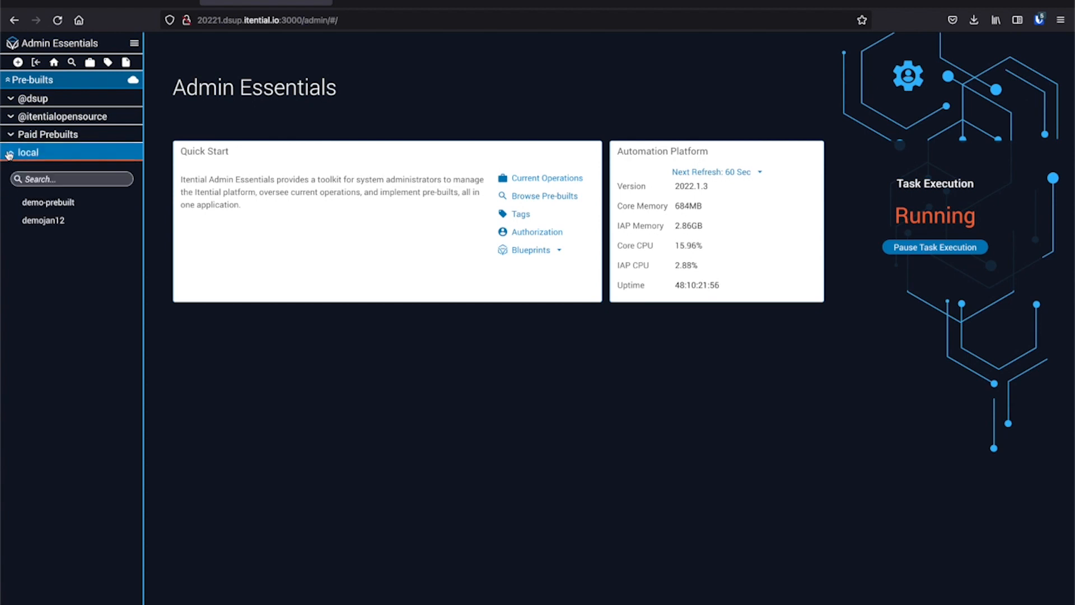
pyautogui.click(36, 204)
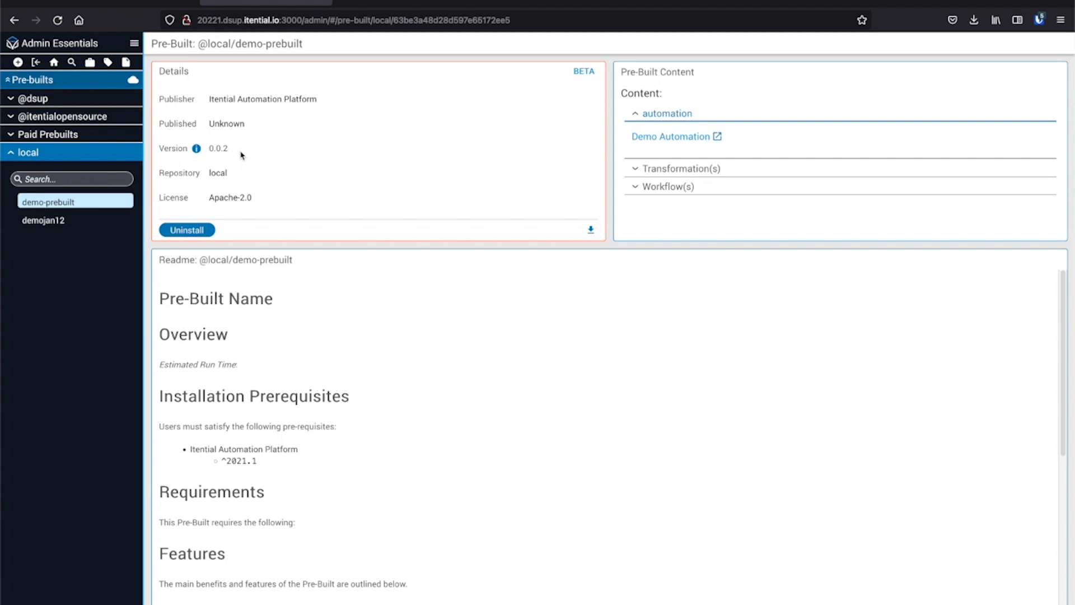
# Inspect demo-prebuilt's transformations, workflows and automation, and open Demo Automation's "Run automation" trigger.
pyautogui.click(637, 168)
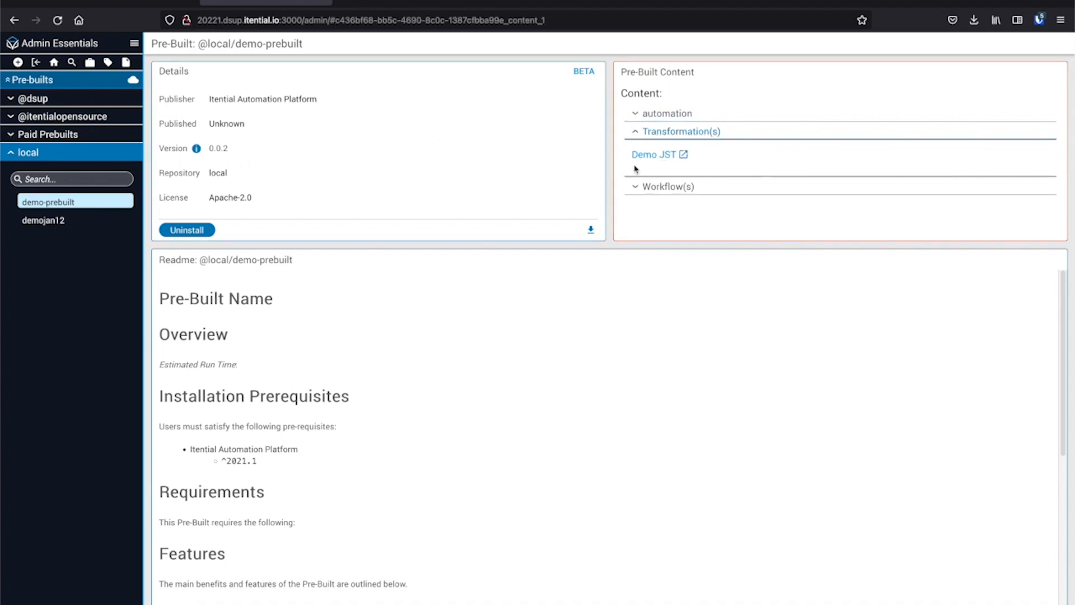
pyautogui.click(637, 186)
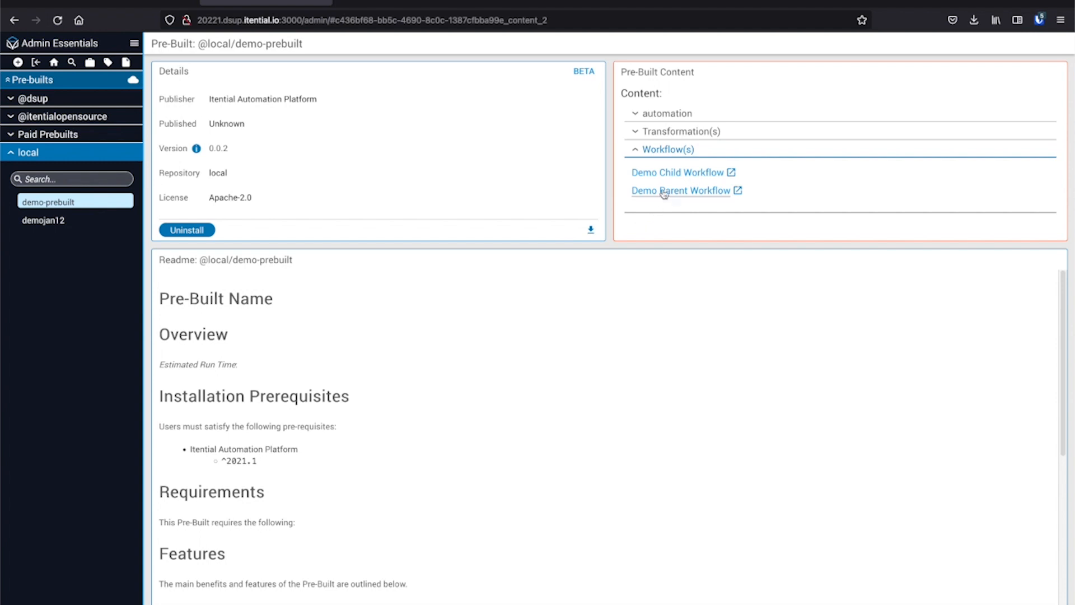
pyautogui.click(677, 113)
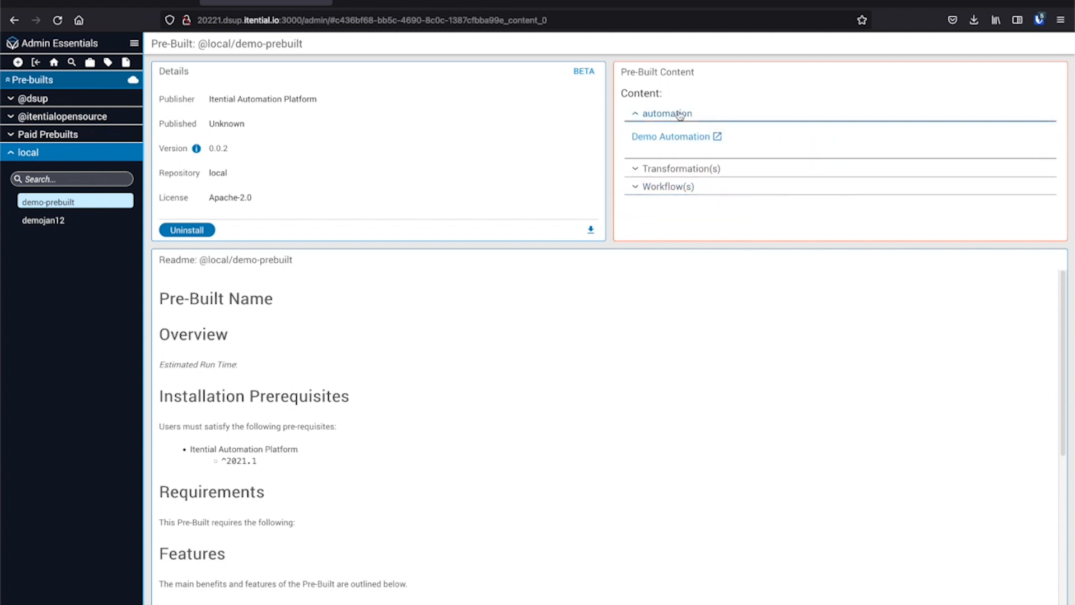
pyautogui.click(718, 136)
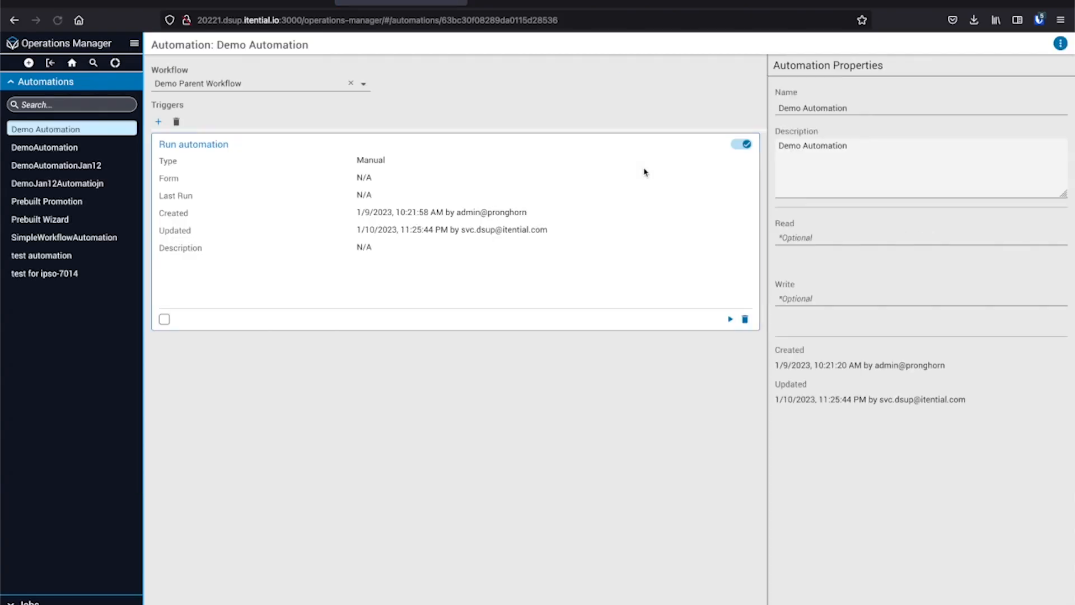
pyautogui.click(204, 147)
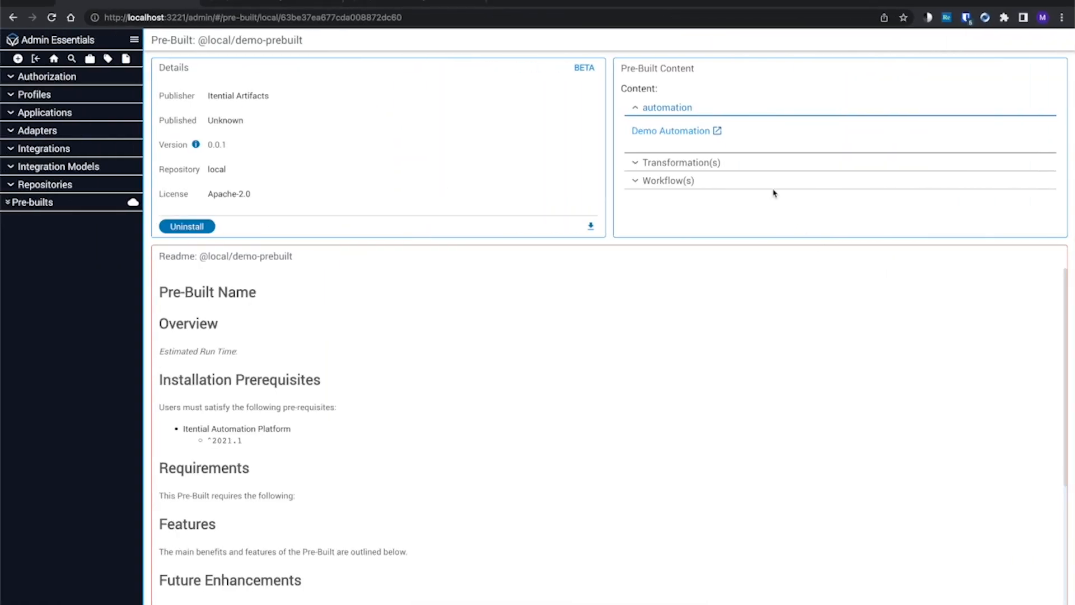
# On the localhost platform, assign Demo JSON Form to Demo Automation's "Run automation" trigger and describe it as "Run with Demo JSON form!".
pyautogui.click(721, 136)
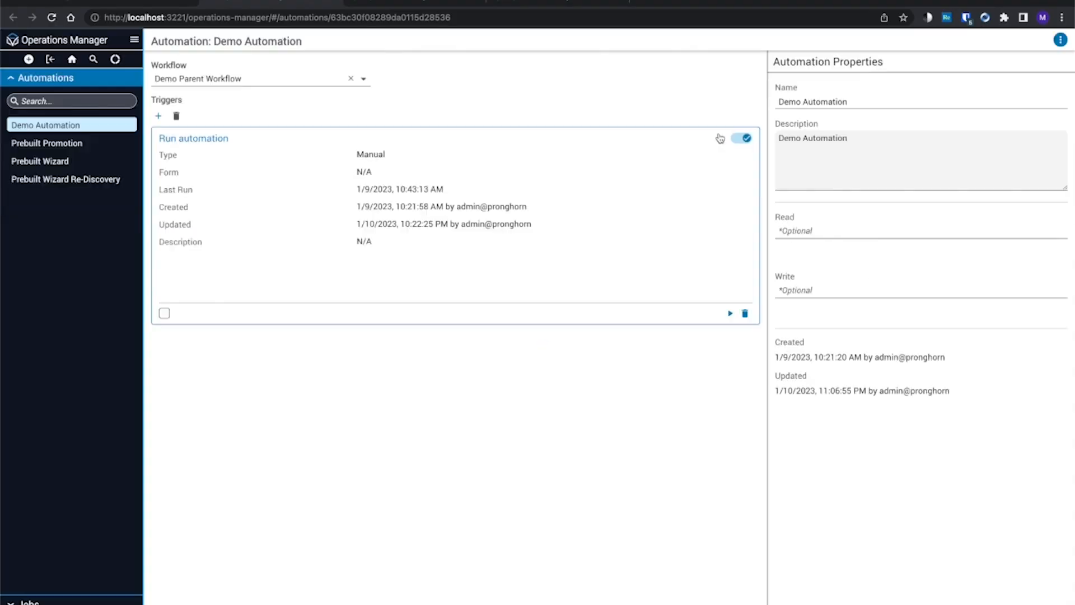
pyautogui.click(214, 139)
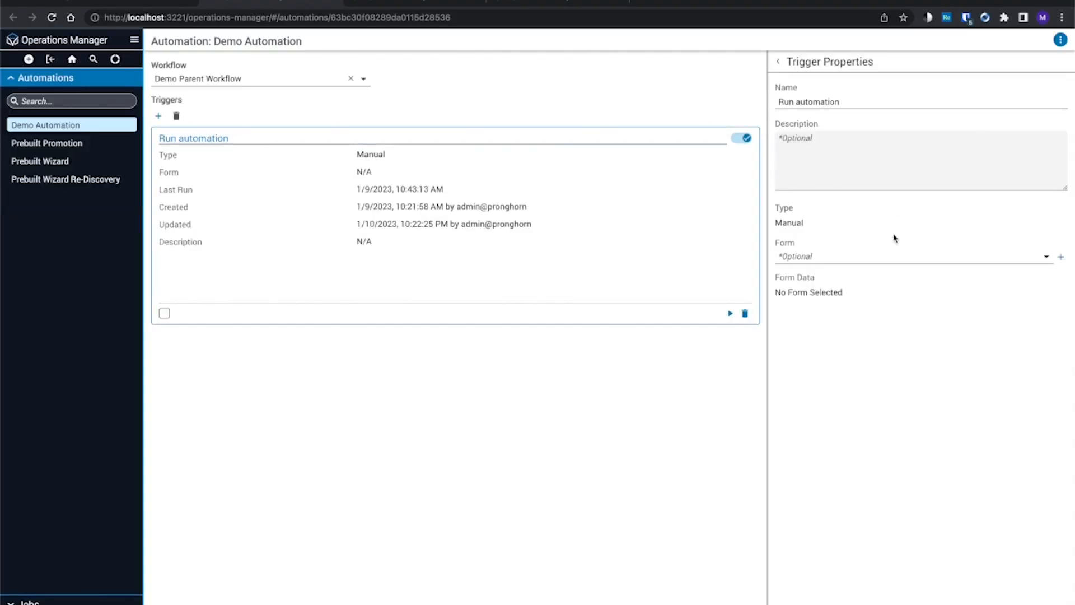
pyautogui.click(884, 261)
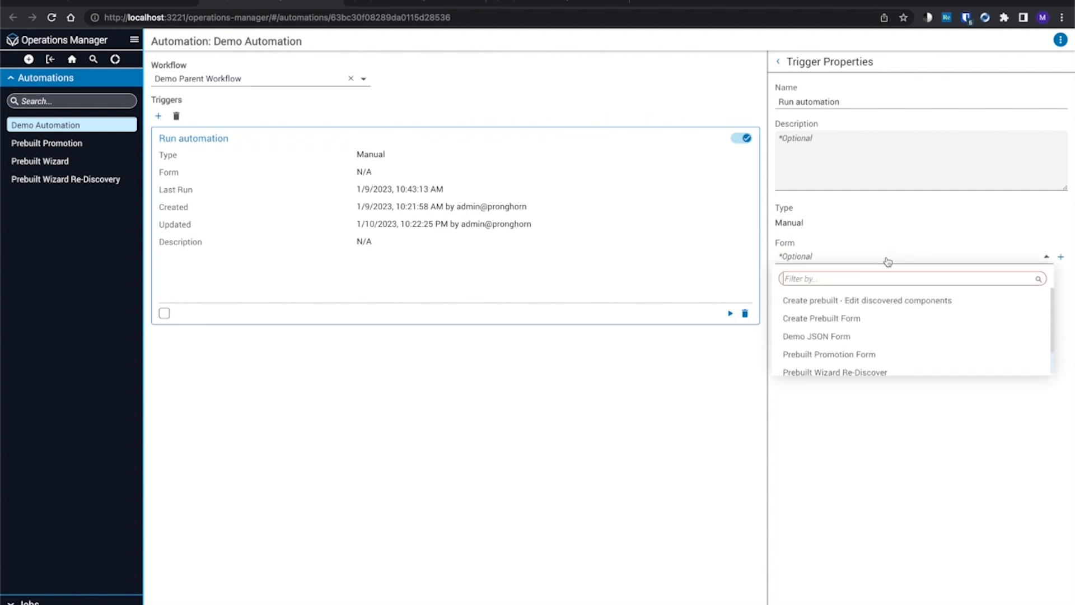
pyautogui.click(831, 334)
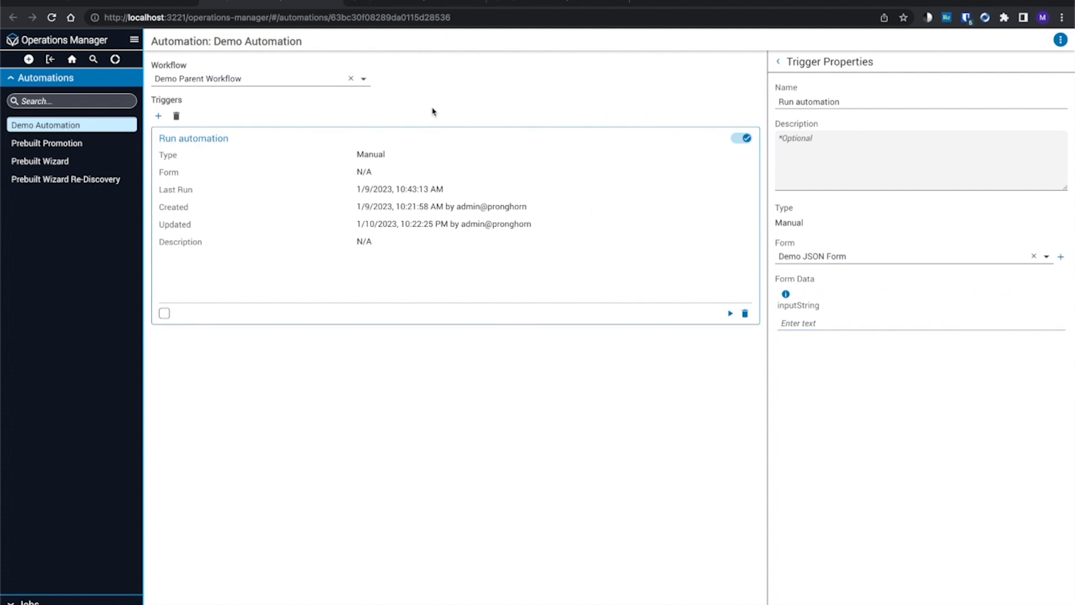
pyautogui.click(799, 139)
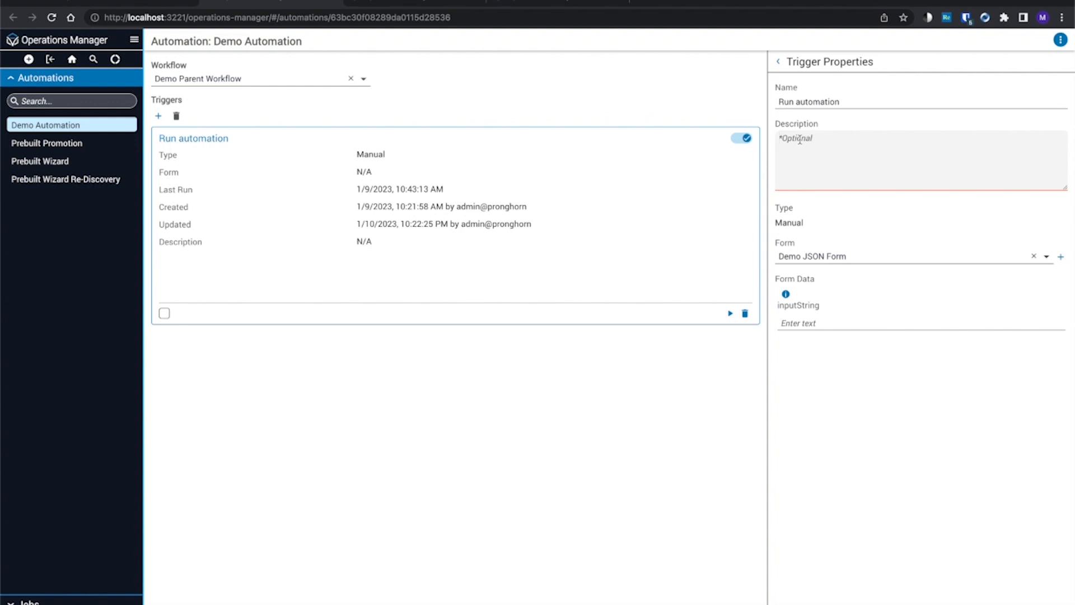
pyautogui.write('Run with Demo JSON form!')
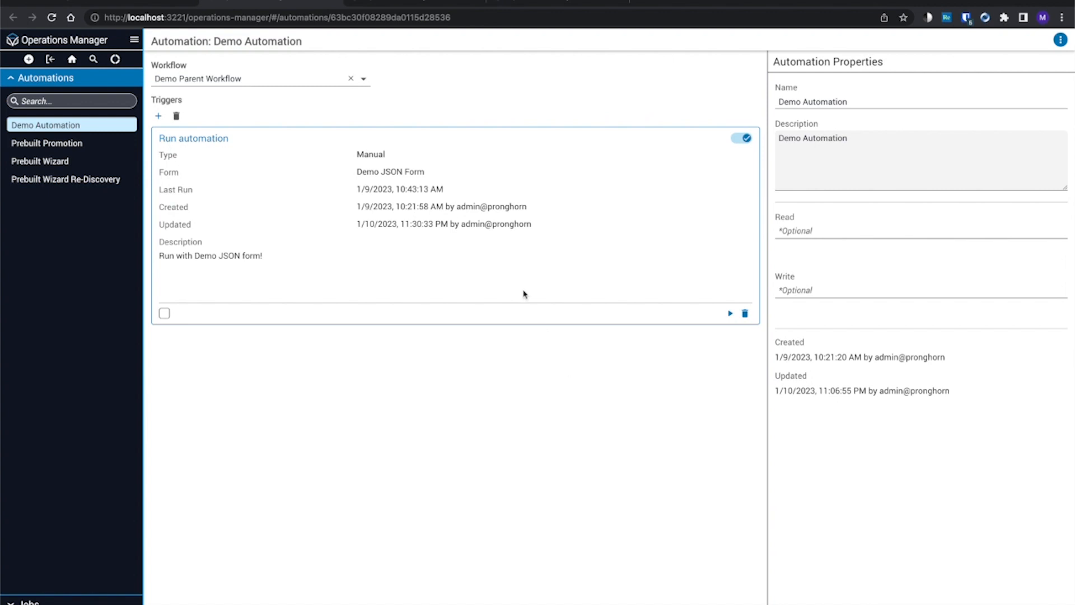
pyautogui.click(512, 3)
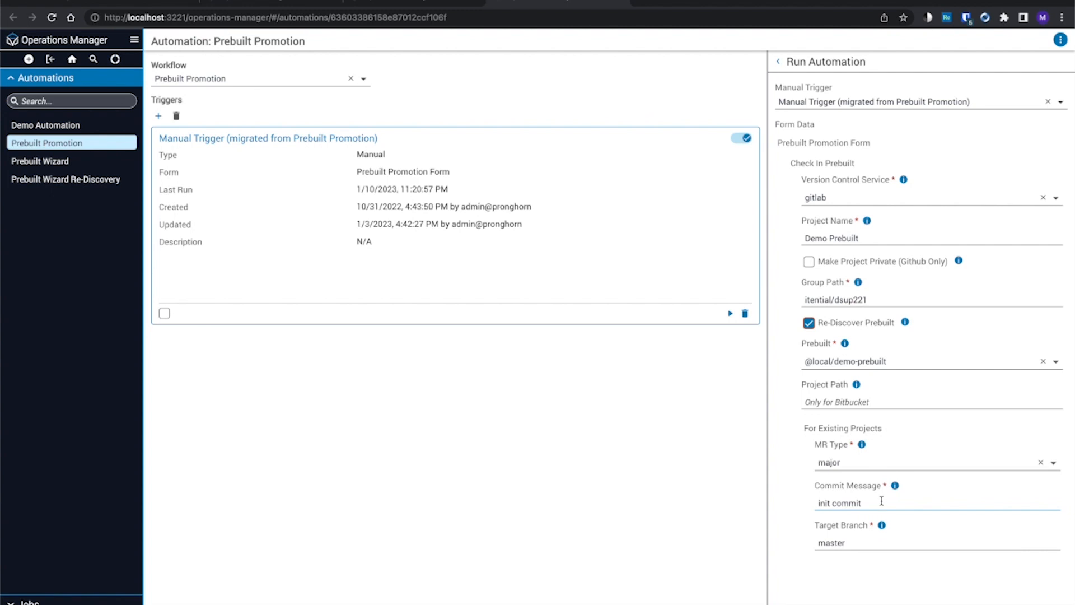
pyautogui.click(873, 473)
pyautogui.click(847, 507)
pyautogui.tripleClick(871, 506)
pyautogui.write('Commit 2')
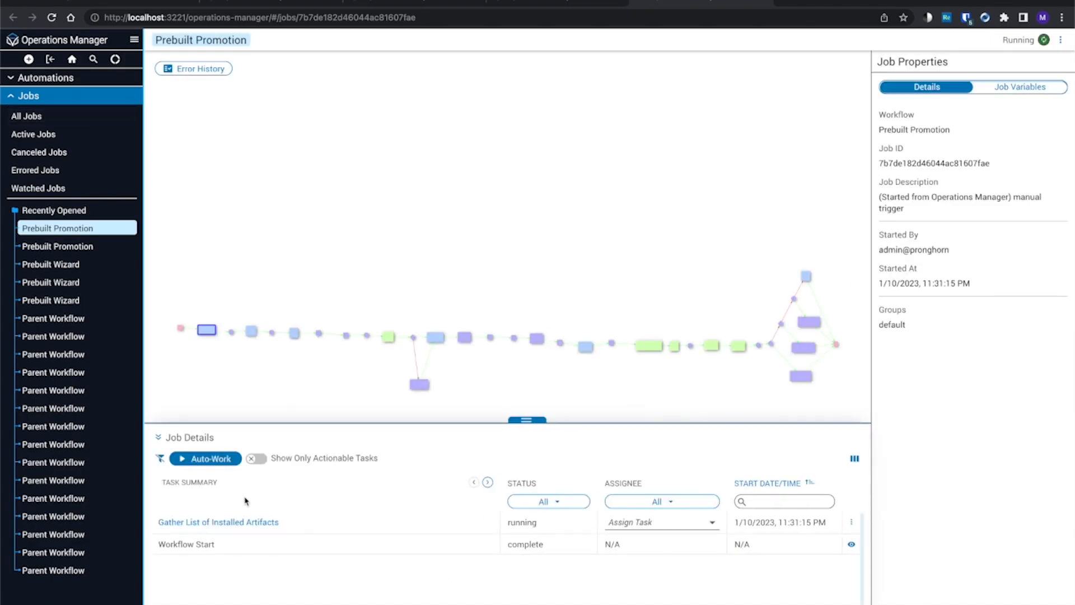
# Auto-work the running Prebuilt Promotion job, review the currently packaged components and confirm them.
pyautogui.click(211, 459)
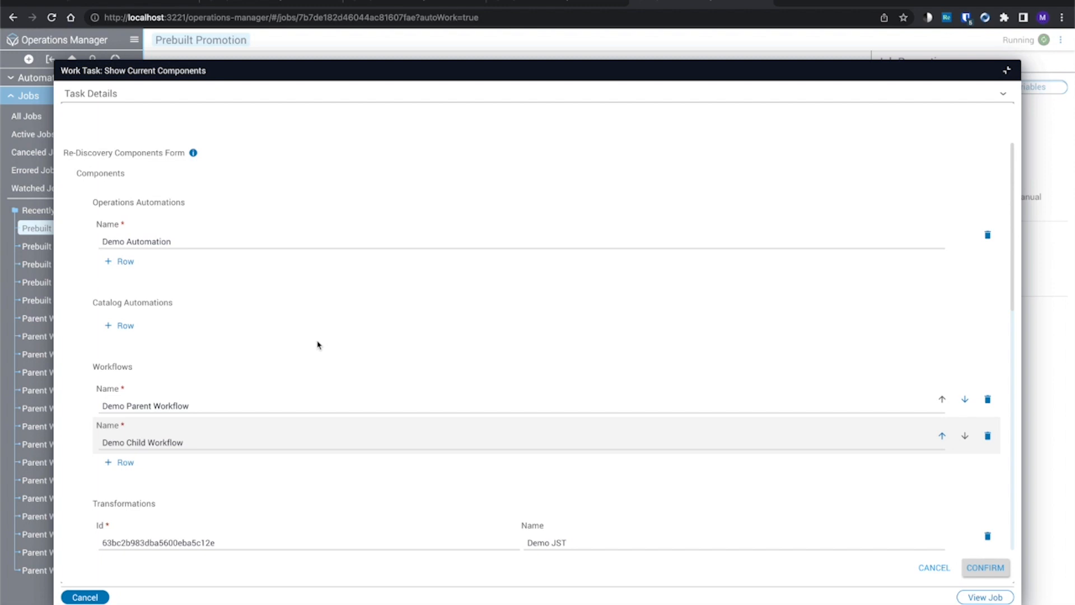
pyautogui.scroll(-3, 317, 345)
pyautogui.scroll(-4, 317, 345)
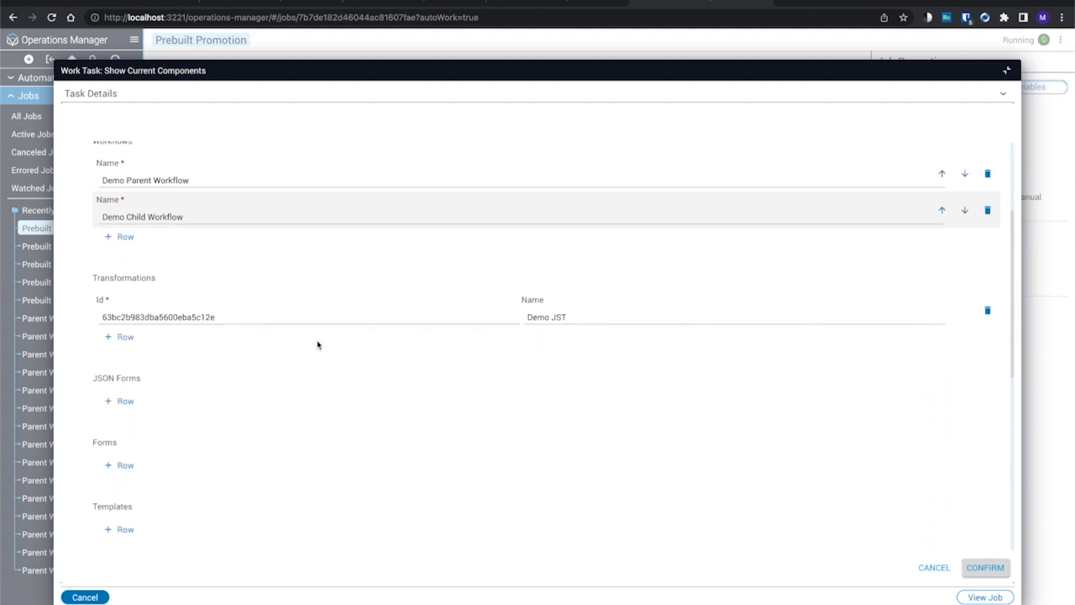
pyautogui.scroll(-1, 313, 346)
pyautogui.scroll(-1, 225, 365)
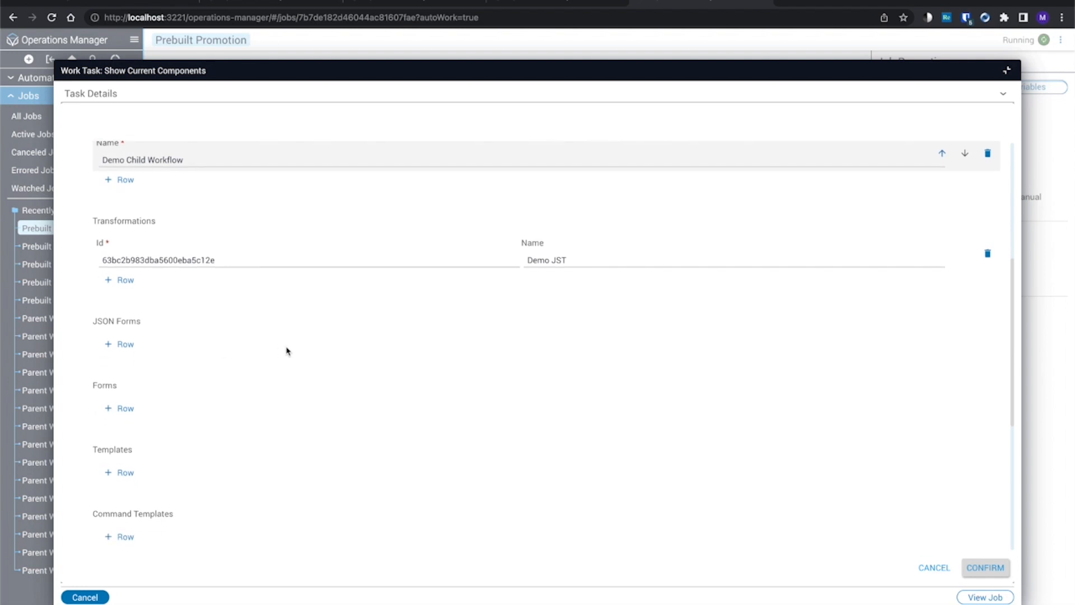
pyautogui.scroll(-1, 286, 351)
pyautogui.scroll(-2, 287, 351)
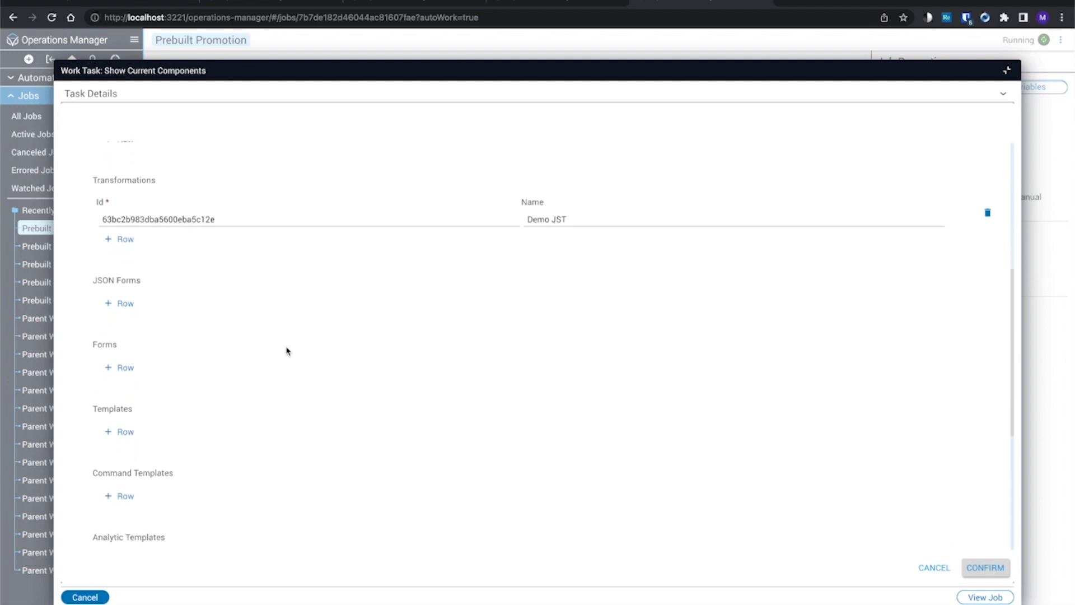
pyautogui.scroll(-1, 286, 351)
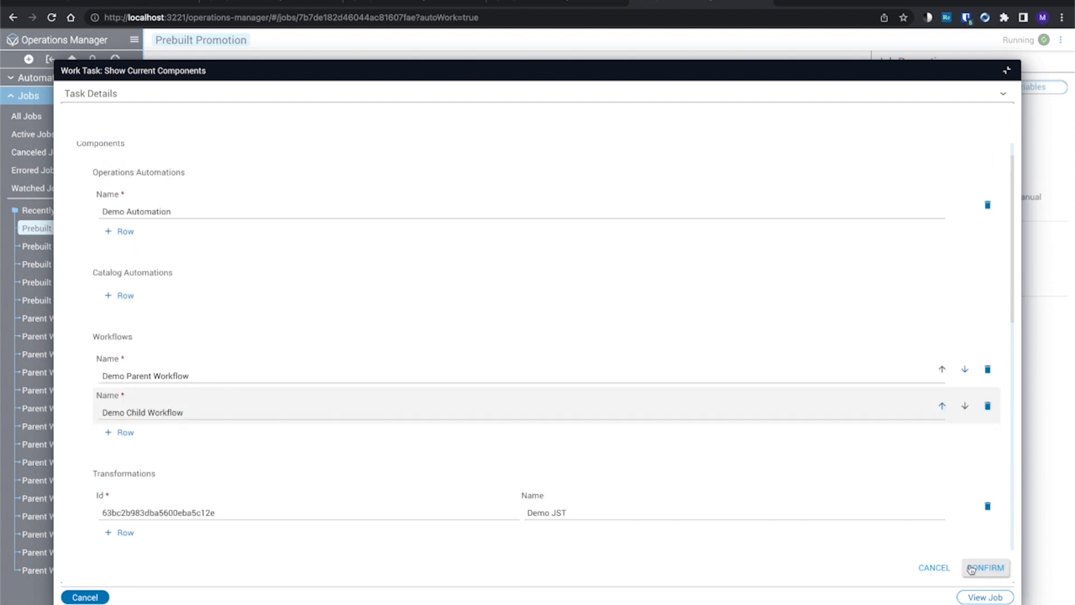
pyautogui.click(972, 569)
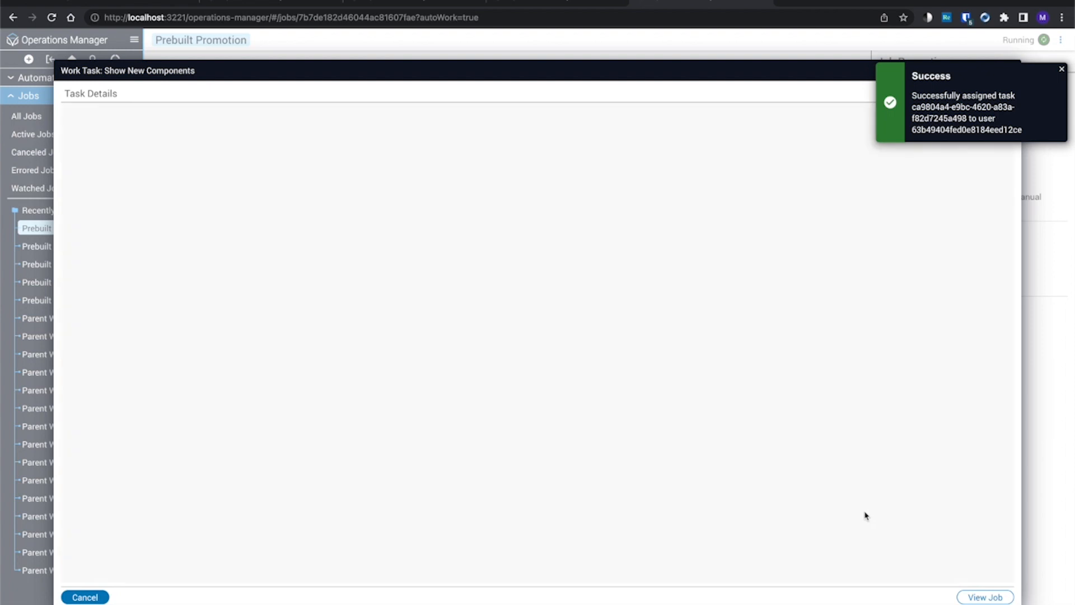
# Review the re-discovered components including Demo JSON Form, then confirm the new list and the artifact update.
pyautogui.scroll(-4, 739, 401)
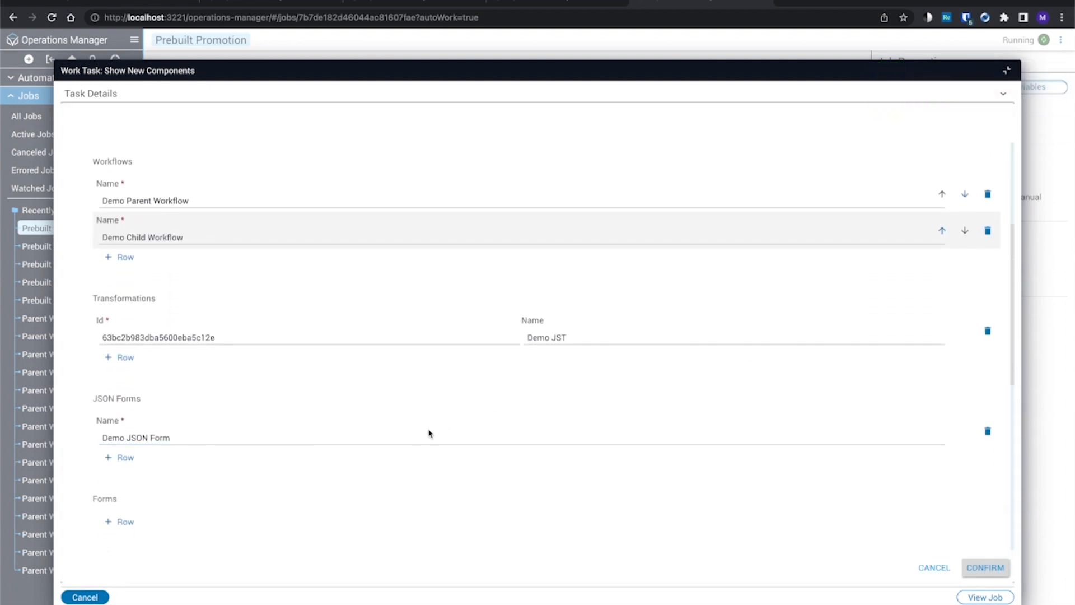
pyautogui.scroll(3, 377, 429)
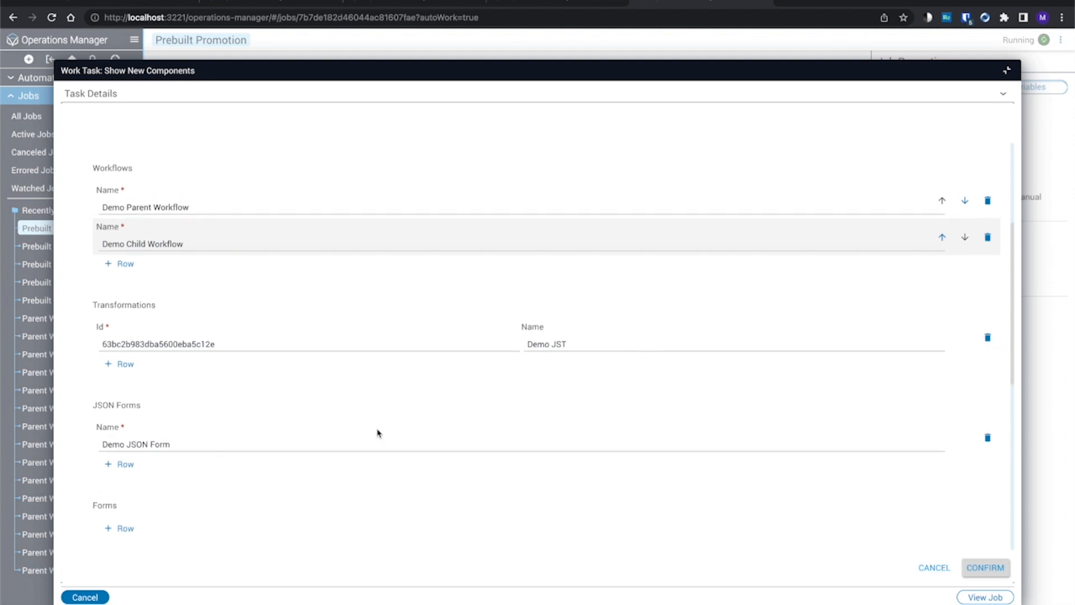
pyautogui.scroll(1, 377, 429)
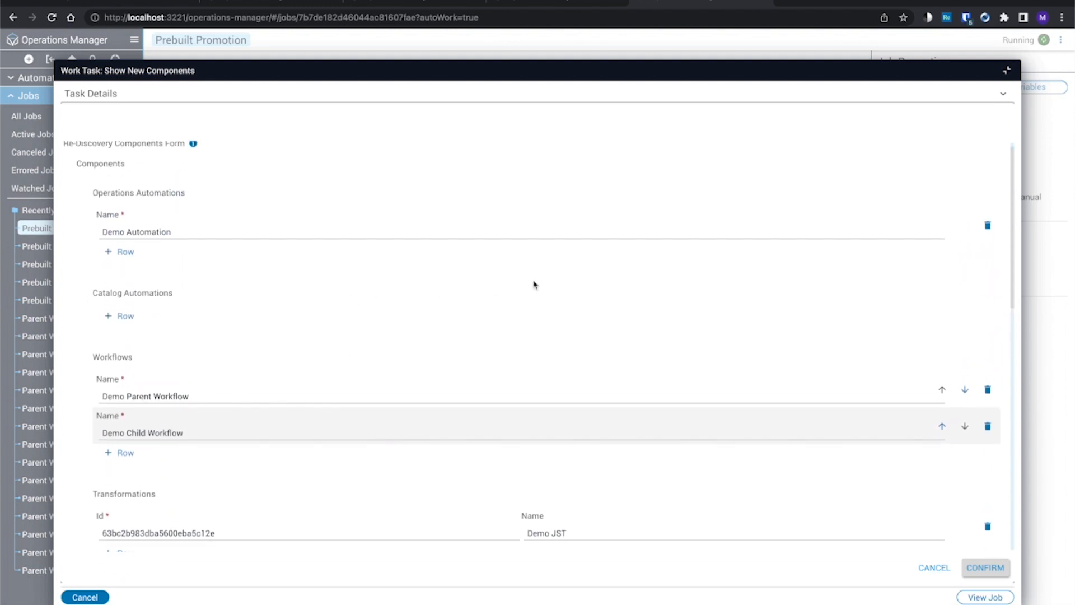
pyautogui.scroll(-1, 551, 281)
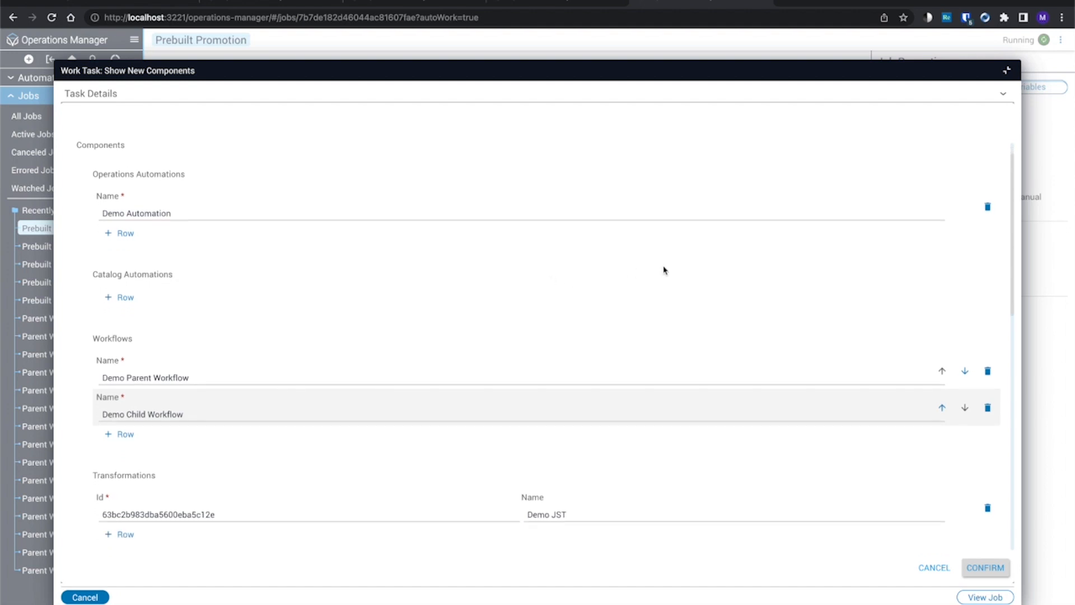
pyautogui.scroll(-3, 664, 270)
pyautogui.scroll(-2, 663, 270)
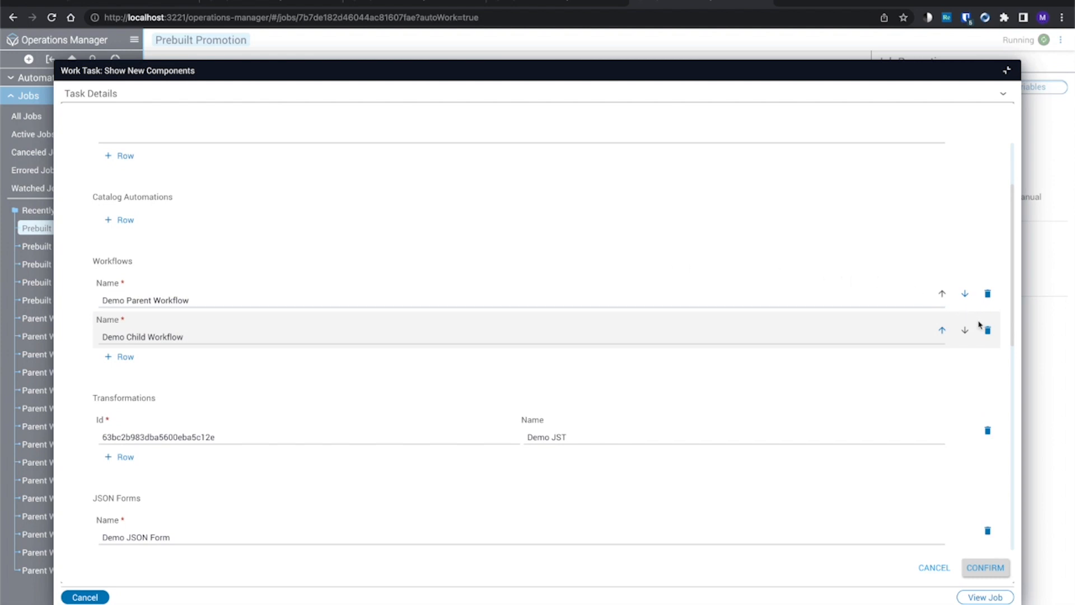
pyautogui.scroll(-3, 982, 335)
pyautogui.scroll(-2, 982, 334)
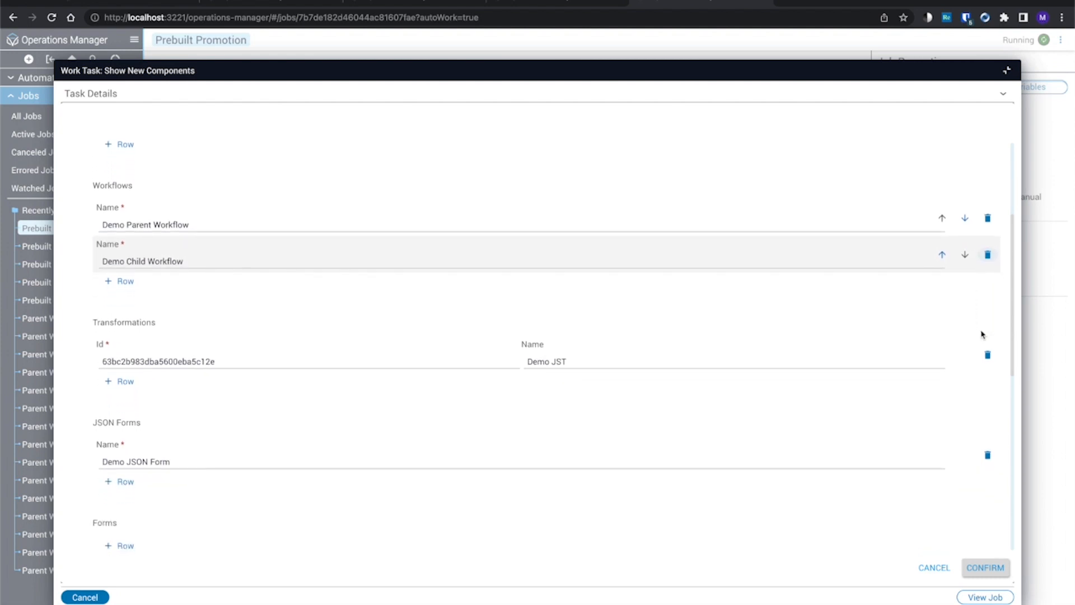
pyautogui.scroll(-1, 982, 334)
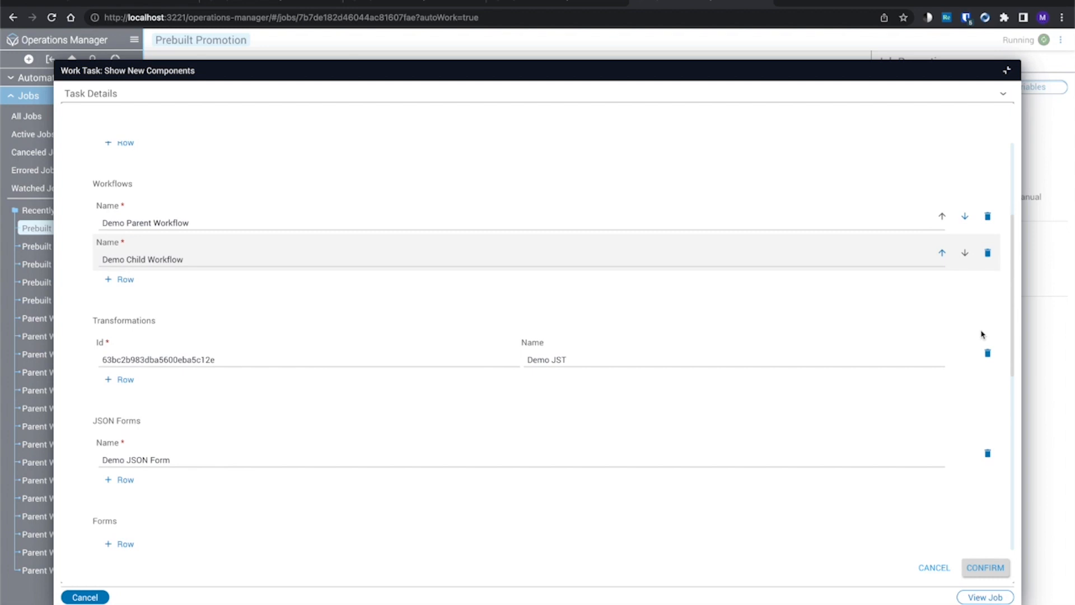
pyautogui.click(984, 567)
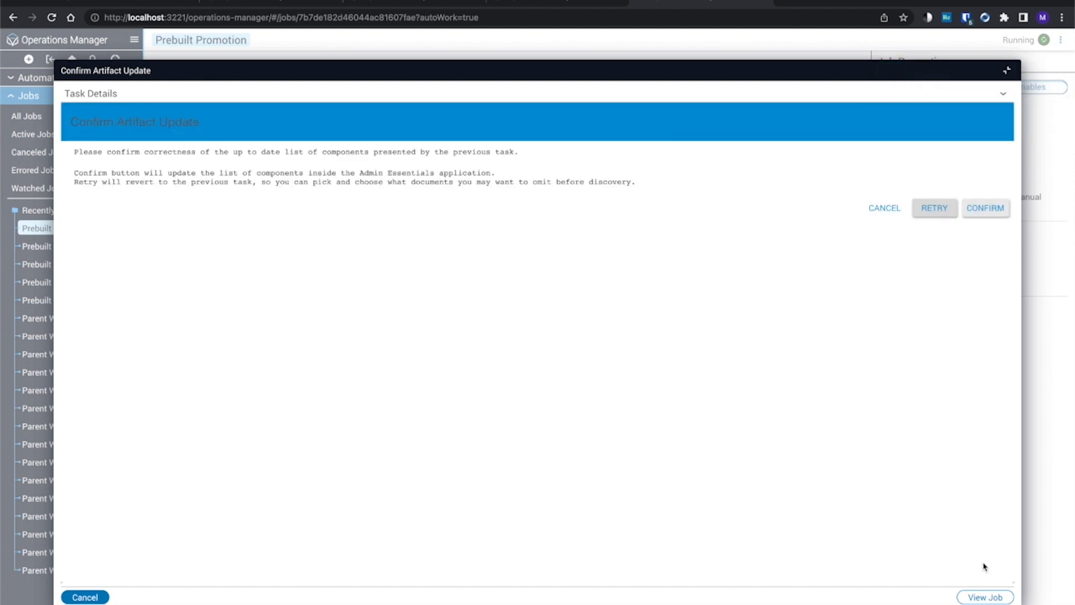
pyautogui.click(987, 208)
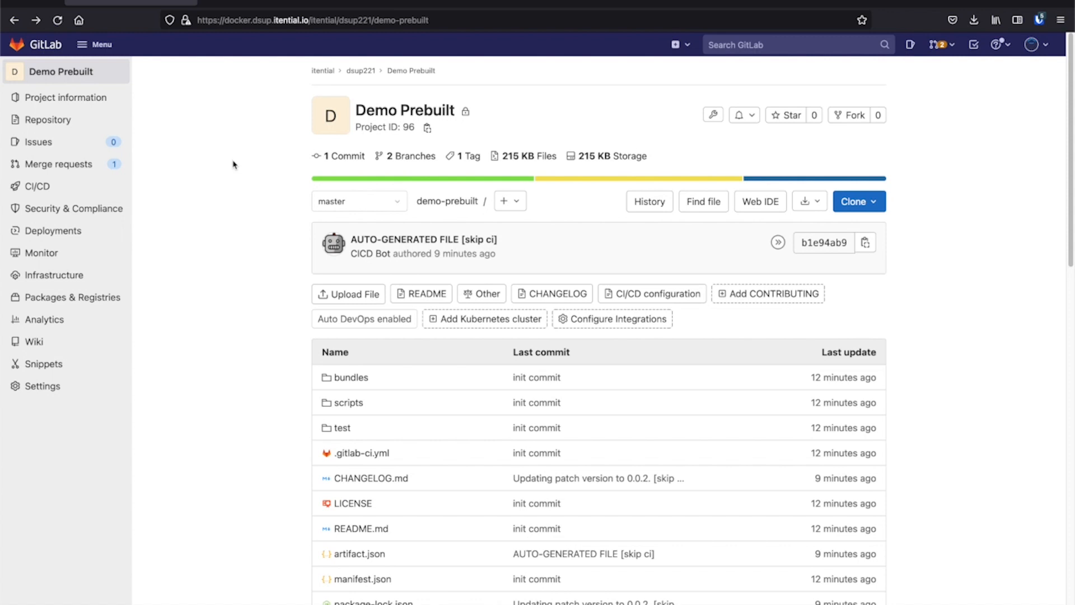
# Check the Commit 2 pipeline of the Demo Prebuilt project in GitLab and the Prebuilt Promotion job's status in Operations Manager.
pyautogui.moveTo(58, 189)
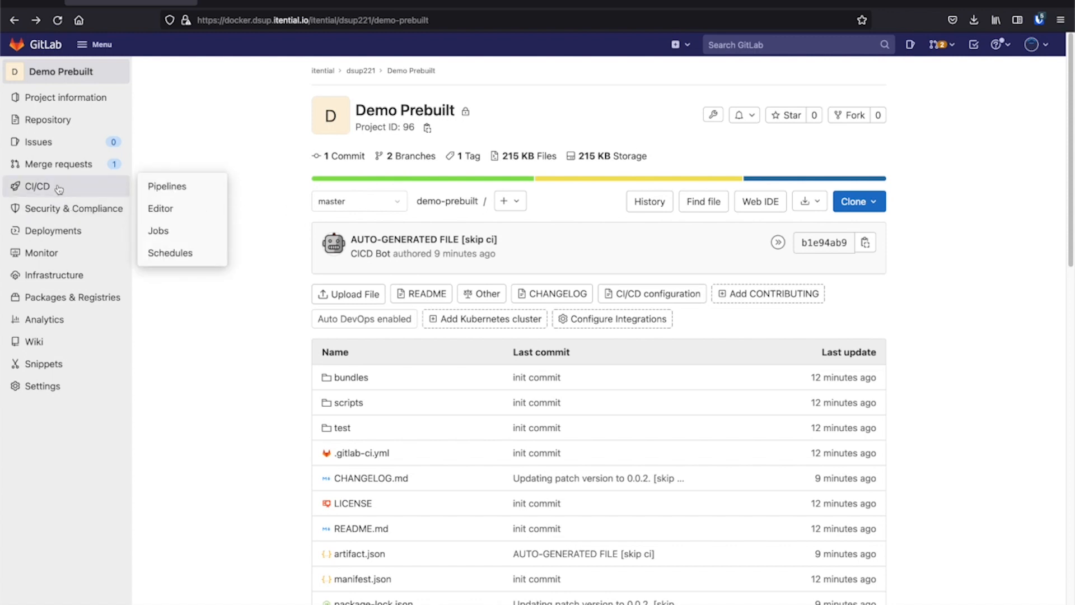
pyautogui.click(178, 190)
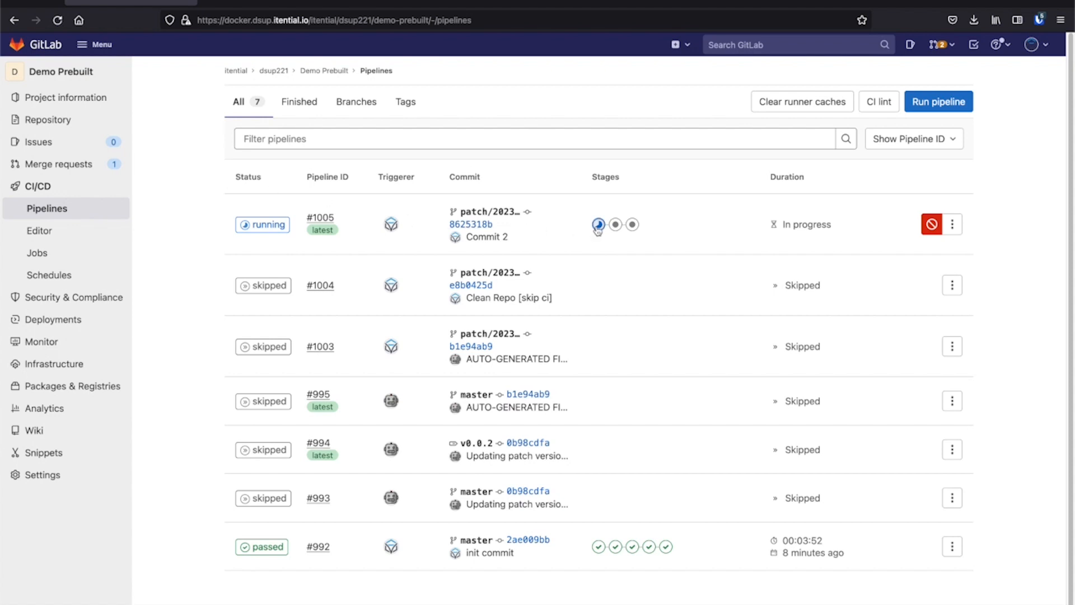
pyautogui.click(282, 227)
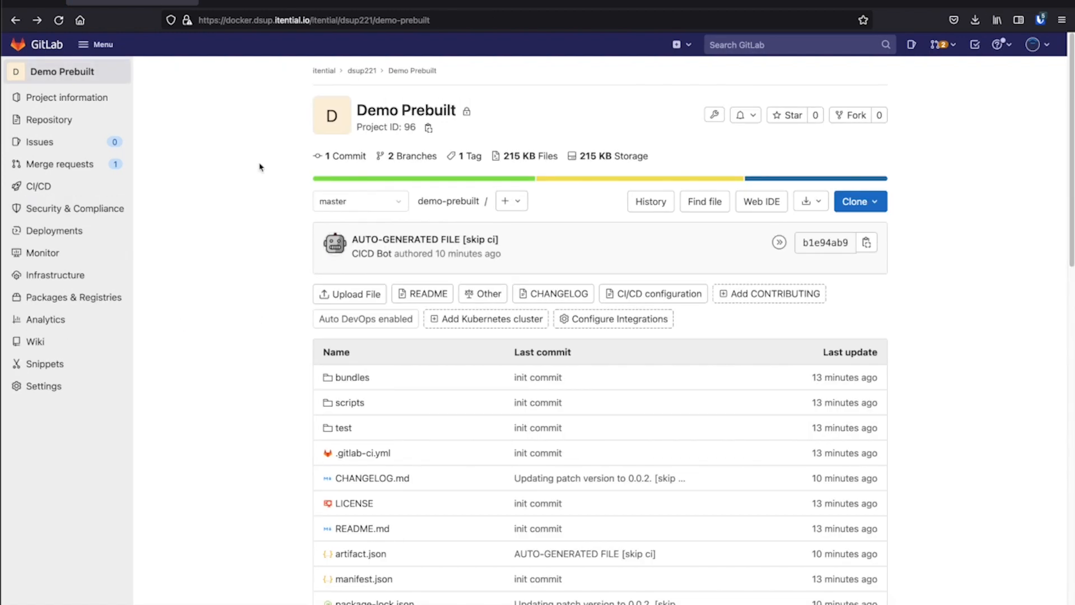
pyautogui.hotkey('ctrl', 'Left')
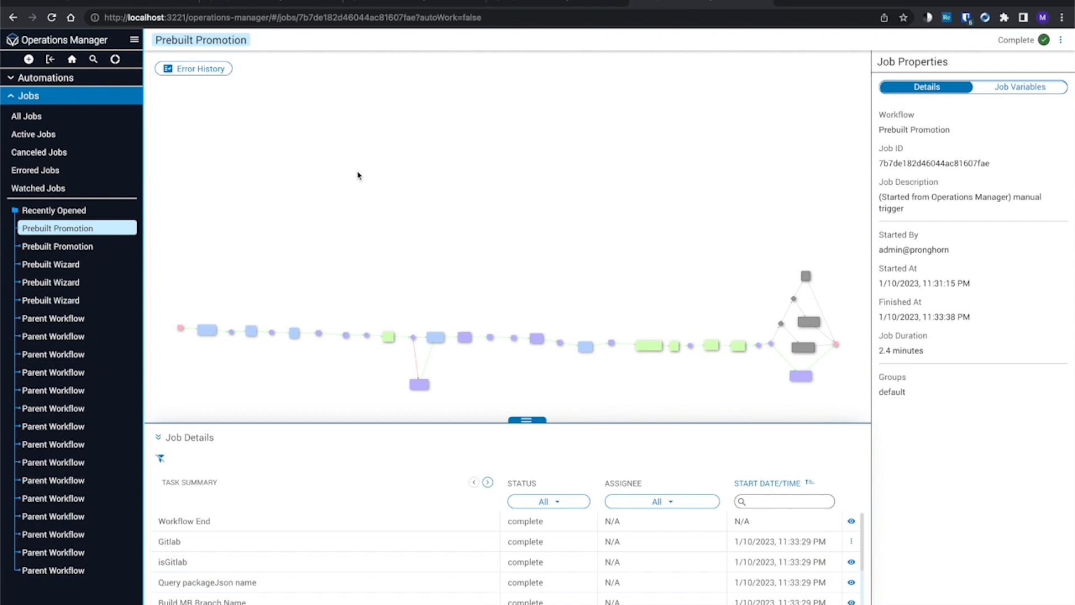
pyautogui.hotkey('ctrl', 'Right')
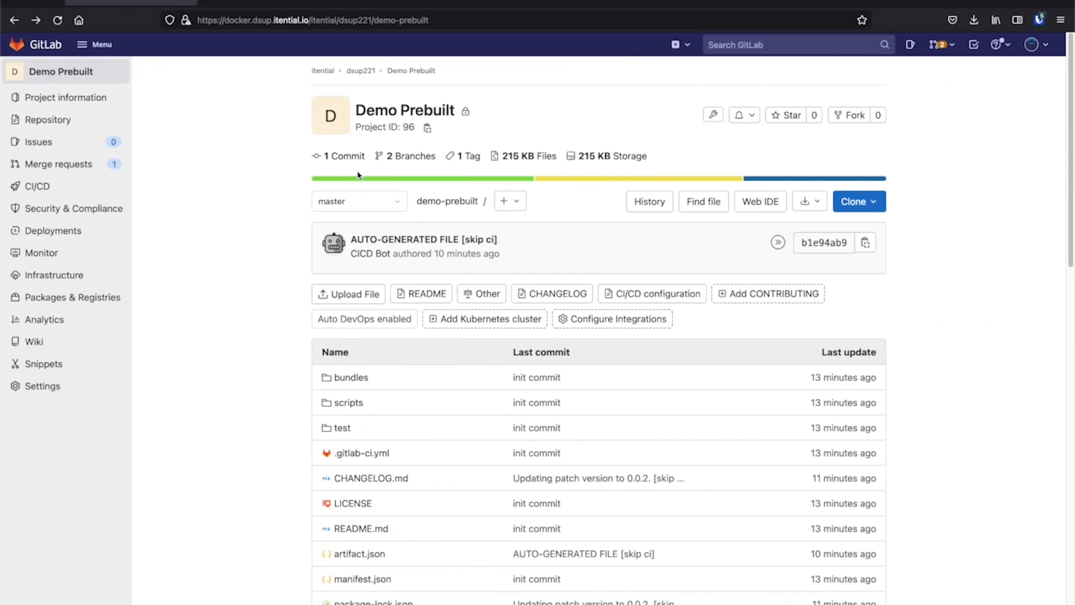
# Open Demo Prebuilt's merge request patch/2023-01-10T23-33-29 and examine the changes to Demo Automation.json and Demo JSON Form.json, including the trigger description.
pyautogui.click(73, 164)
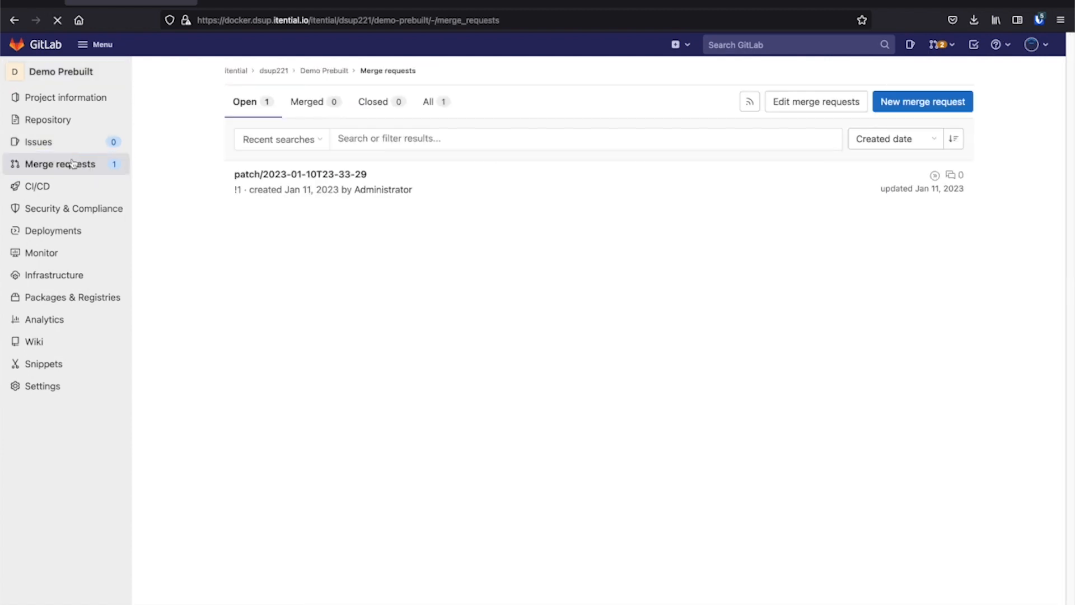
pyautogui.click(298, 177)
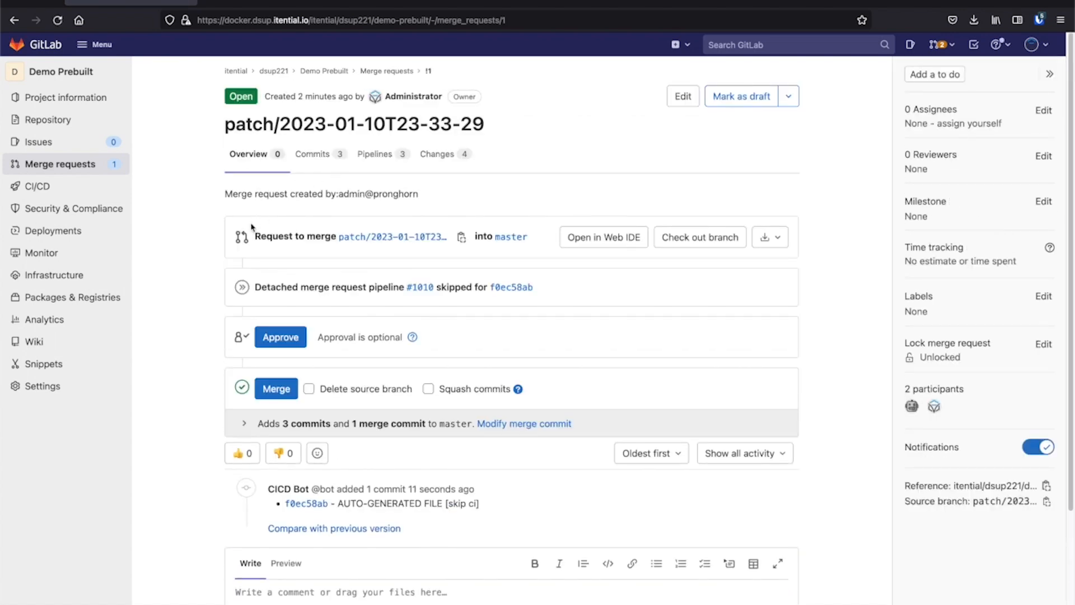
pyautogui.click(429, 155)
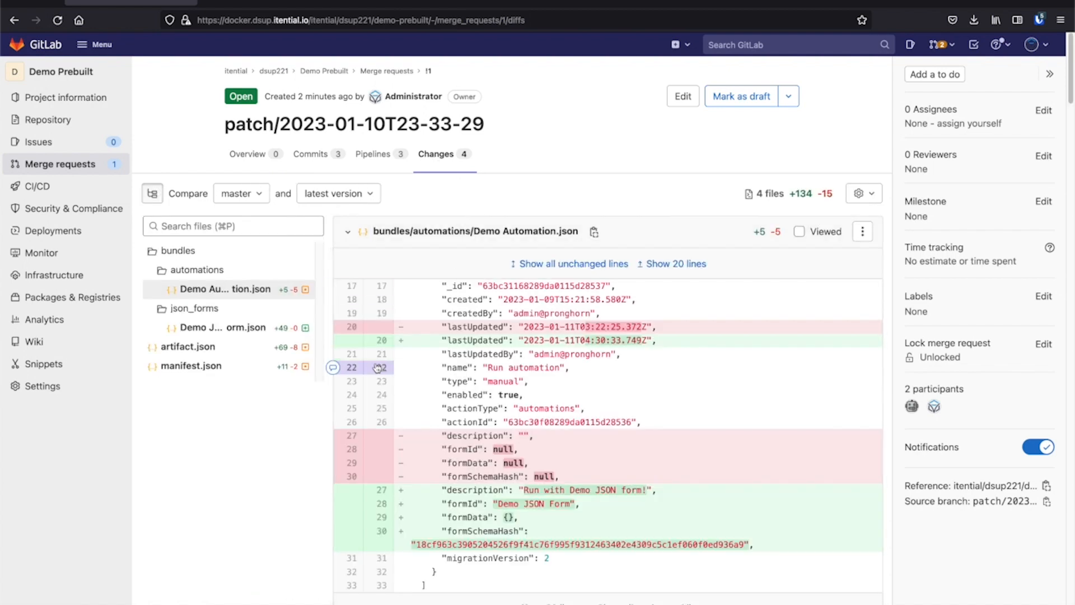
pyautogui.scroll(-3, 505, 395)
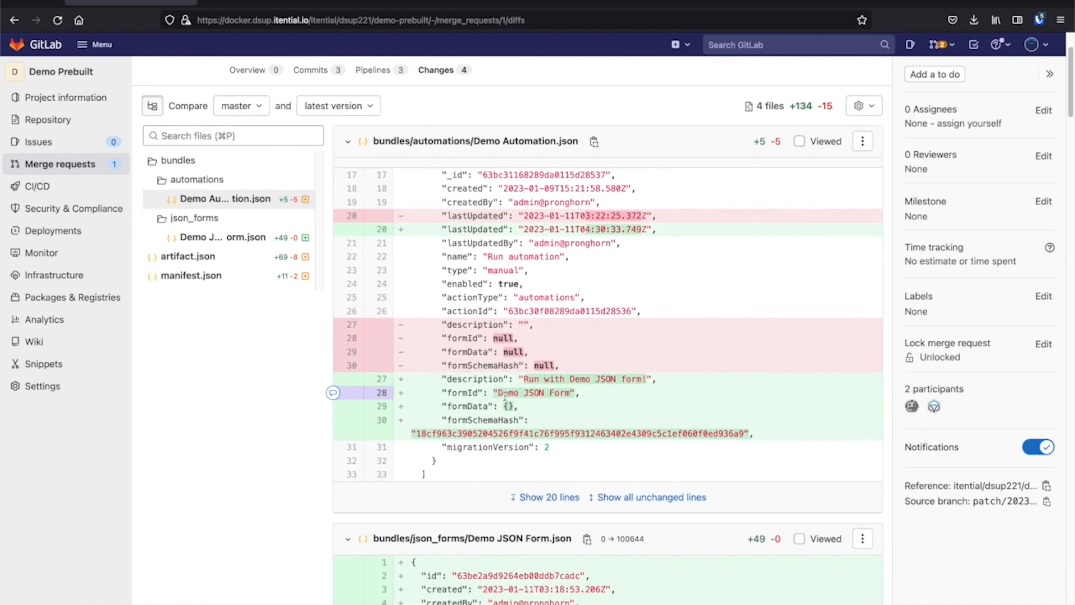
pyautogui.scroll(-3, 505, 395)
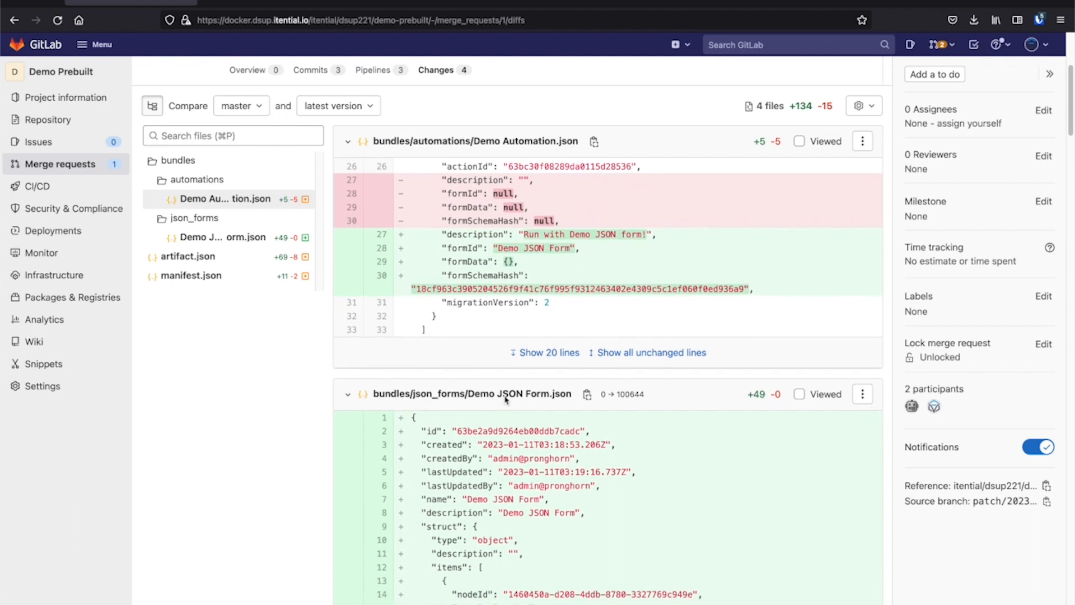
pyautogui.scroll(4, 535, 381)
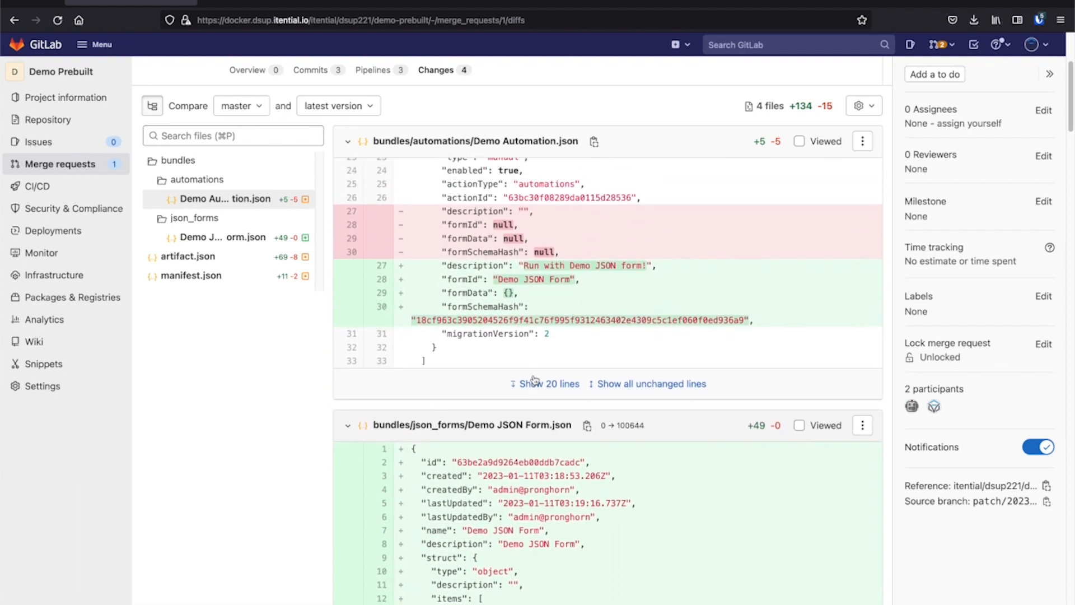
pyautogui.scroll(1, 533, 375)
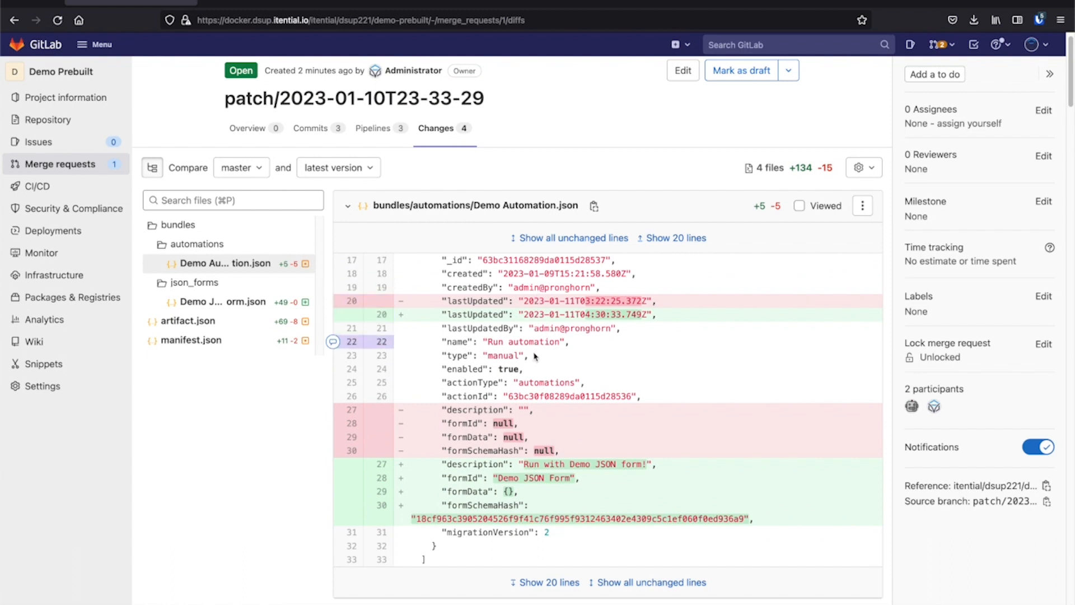
pyautogui.scroll(-1, 464, 464)
pyautogui.tripleClick(464, 399)
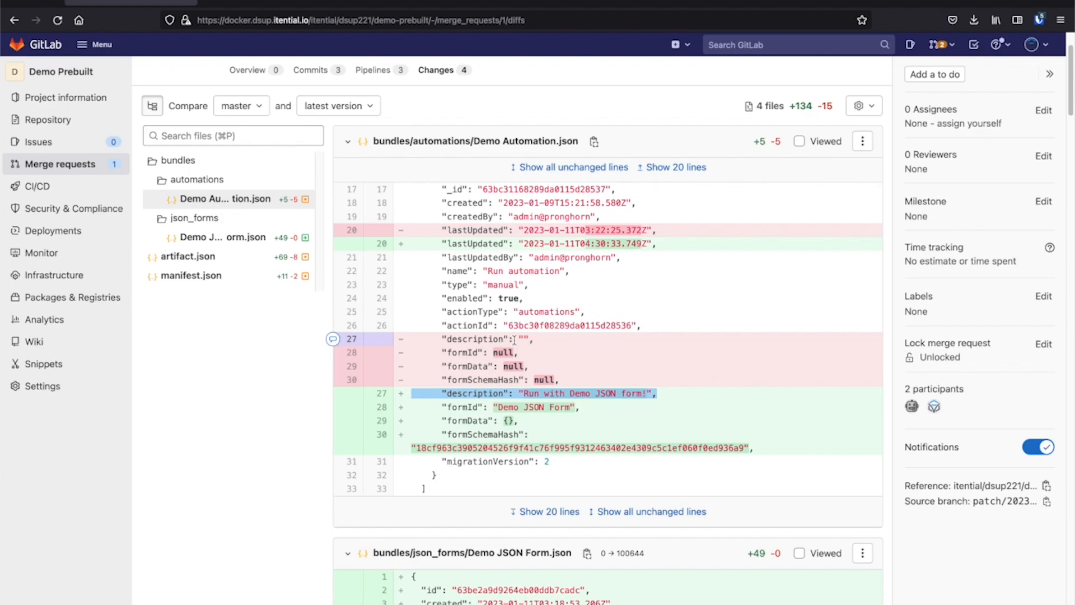
pyautogui.scroll(1, 506, 350)
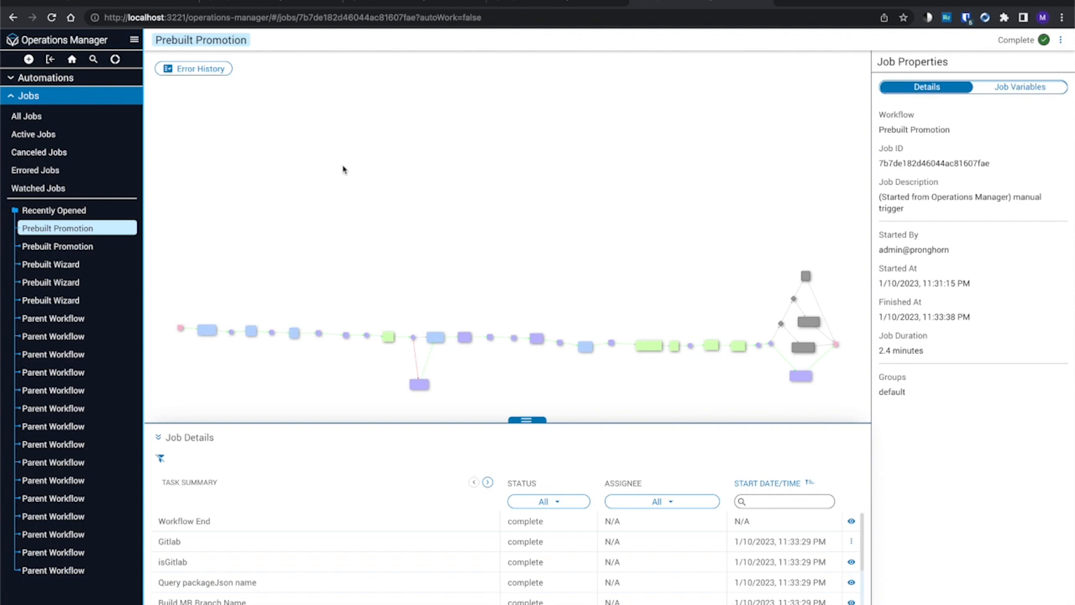
# Return to GitLab, reopen merge request patch/2023-01-10T23-33-29 and review its file changes again.
pyautogui.hotkey('ctrl', 'Right')
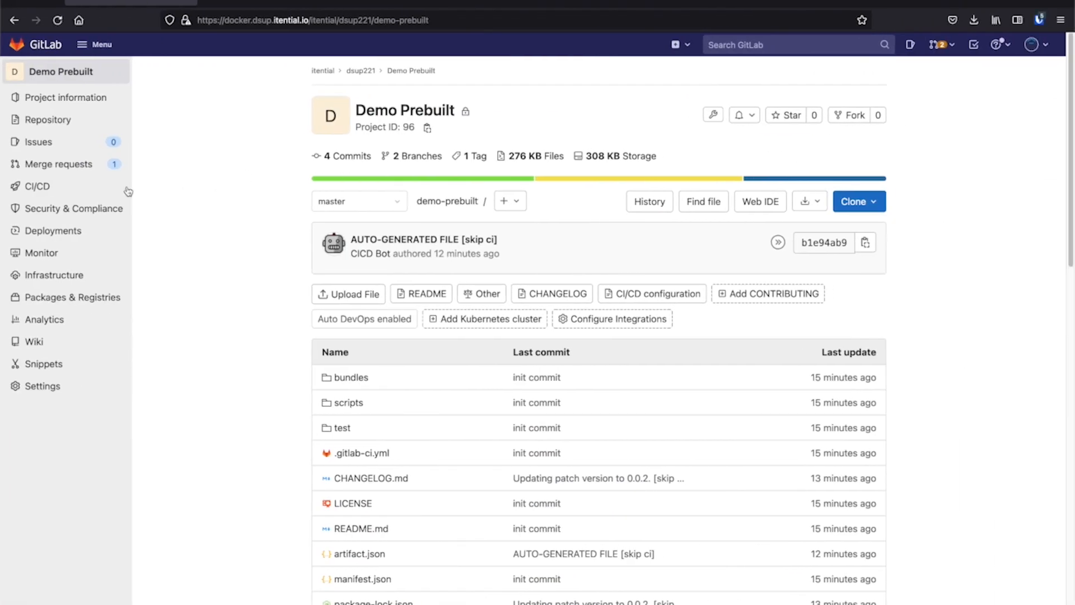
pyautogui.click(107, 175)
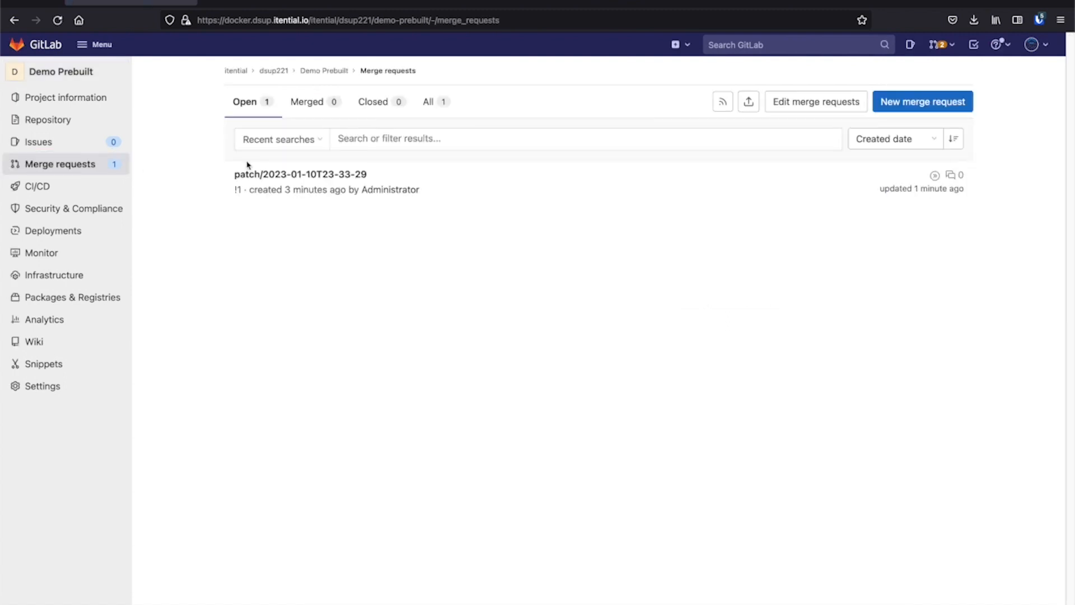
pyautogui.click(273, 178)
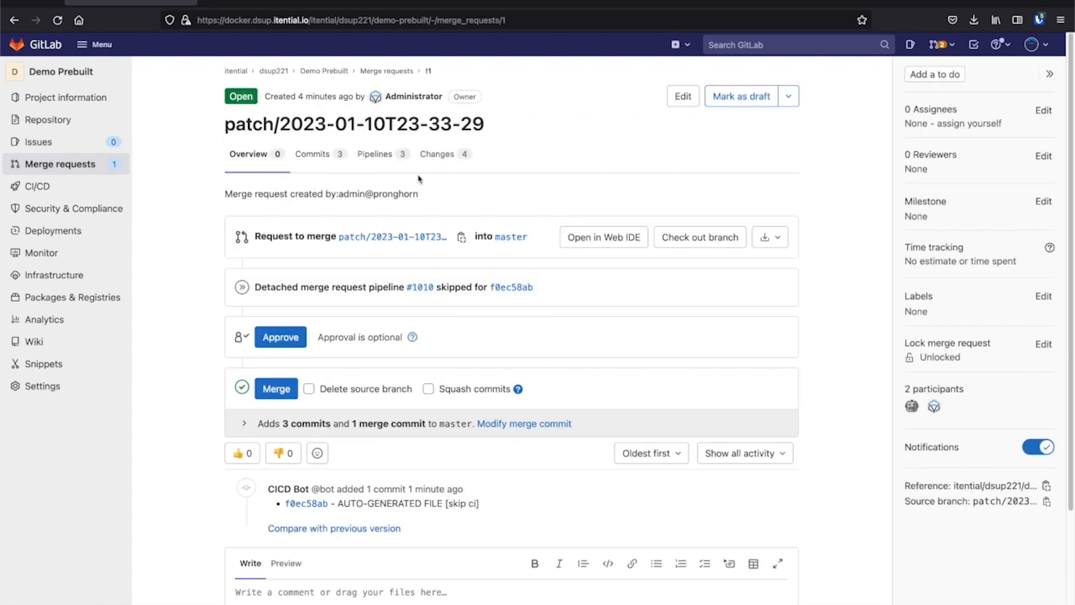
pyautogui.click(440, 166)
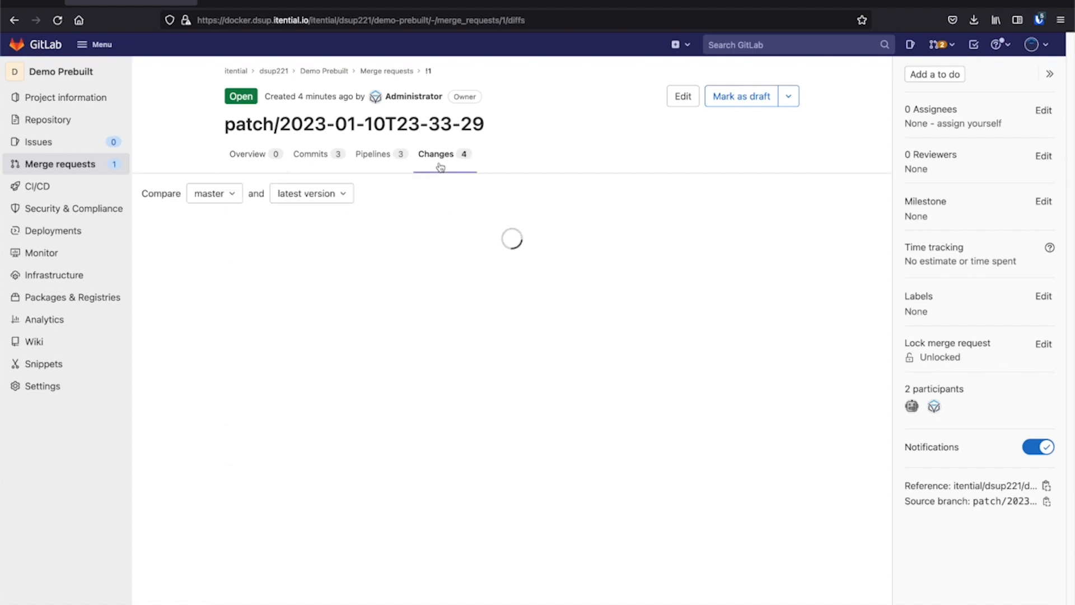
pyautogui.scroll(-5, 509, 412)
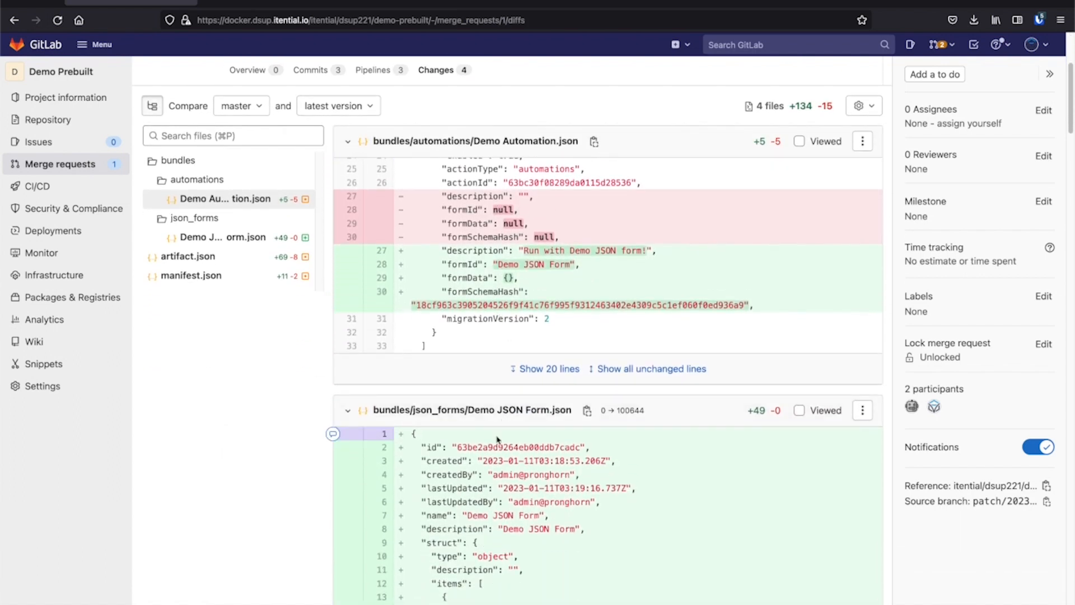
pyautogui.scroll(3, 497, 441)
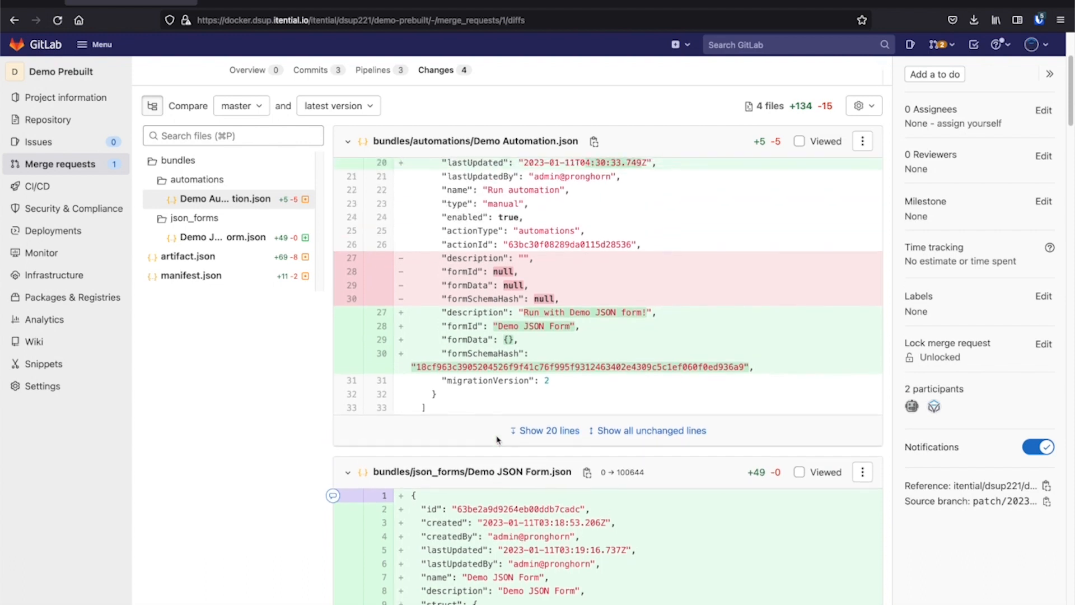
# Examine the trigger description change in Demo Automation.json, then inspect the merge request's Commit 2 pipeline.
pyautogui.scroll(1, 647, 338)
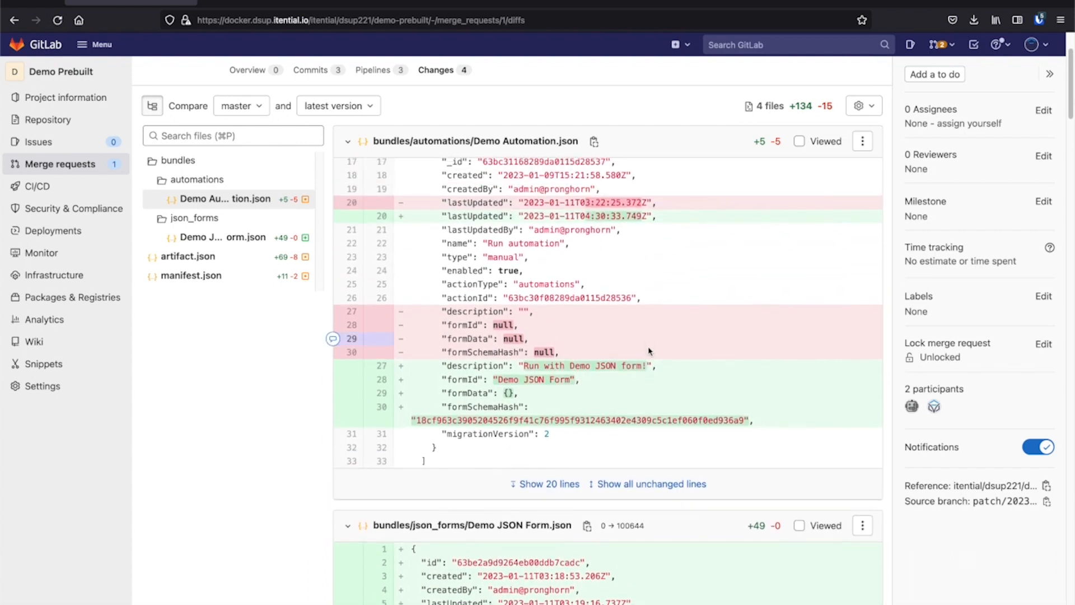
pyautogui.tripleClick(638, 365)
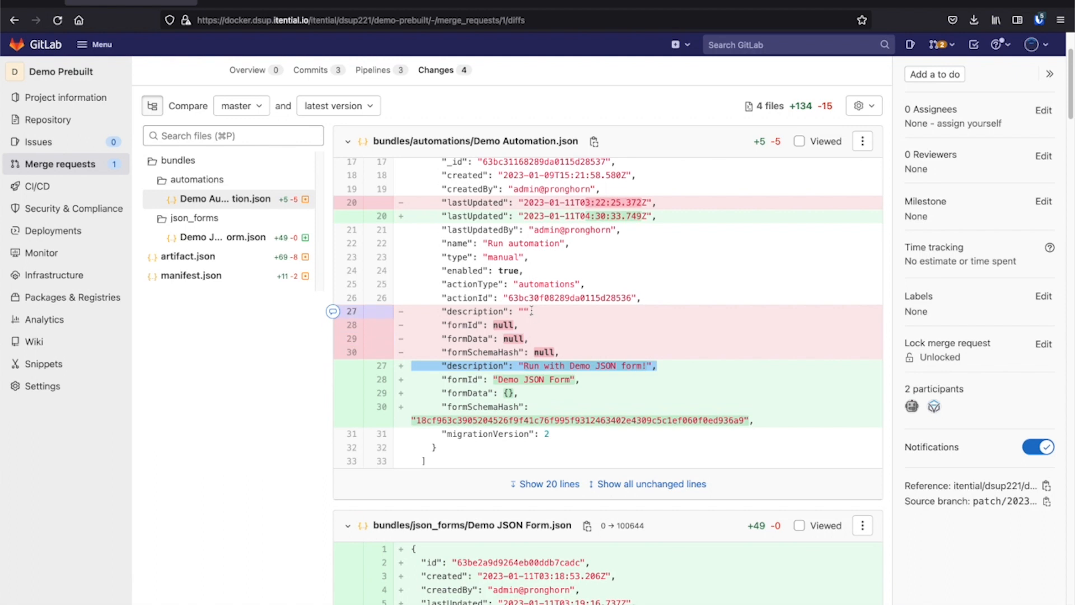
pyautogui.scroll(5, 465, 246)
pyautogui.click(396, 158)
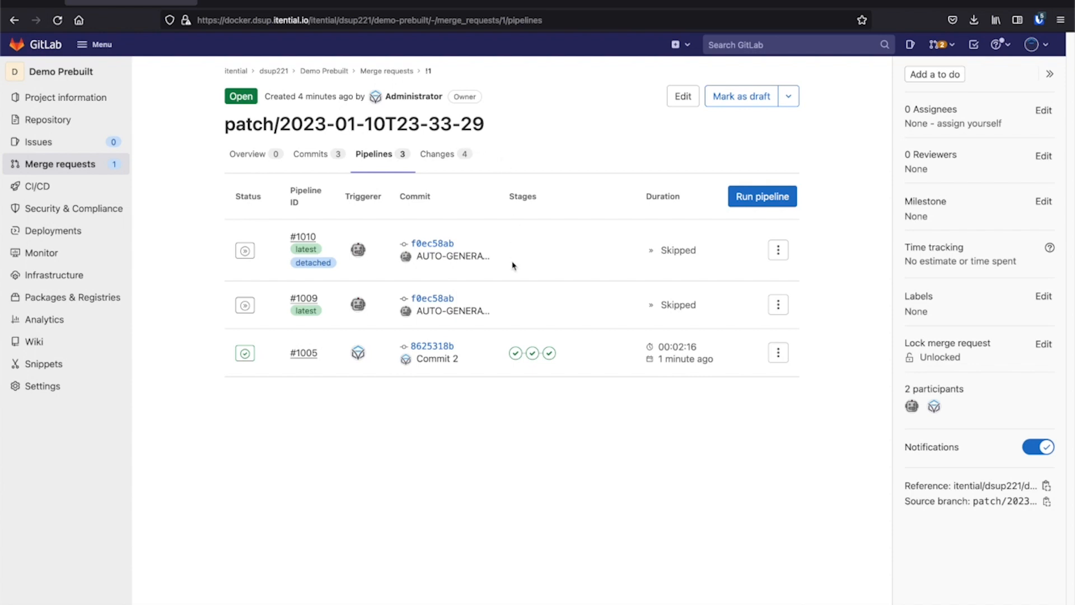
pyautogui.click(307, 354)
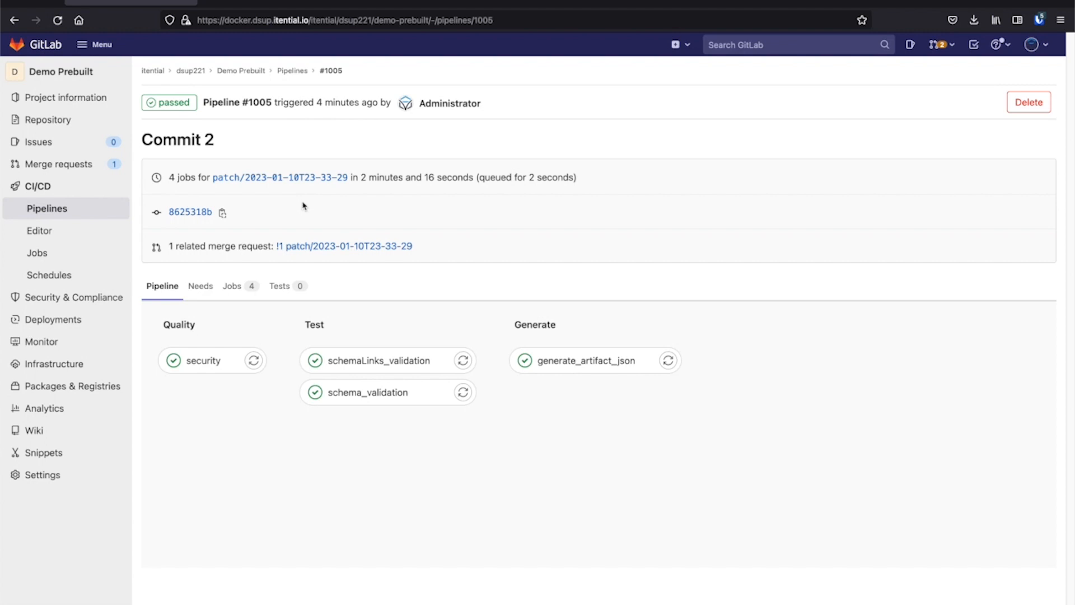
# Merge Demo Prebuilt's merge request patch/2023-01-10T23-33-29 into master and open the pipeline started by the merge.
pyautogui.click(241, 71)
pyautogui.click(59, 165)
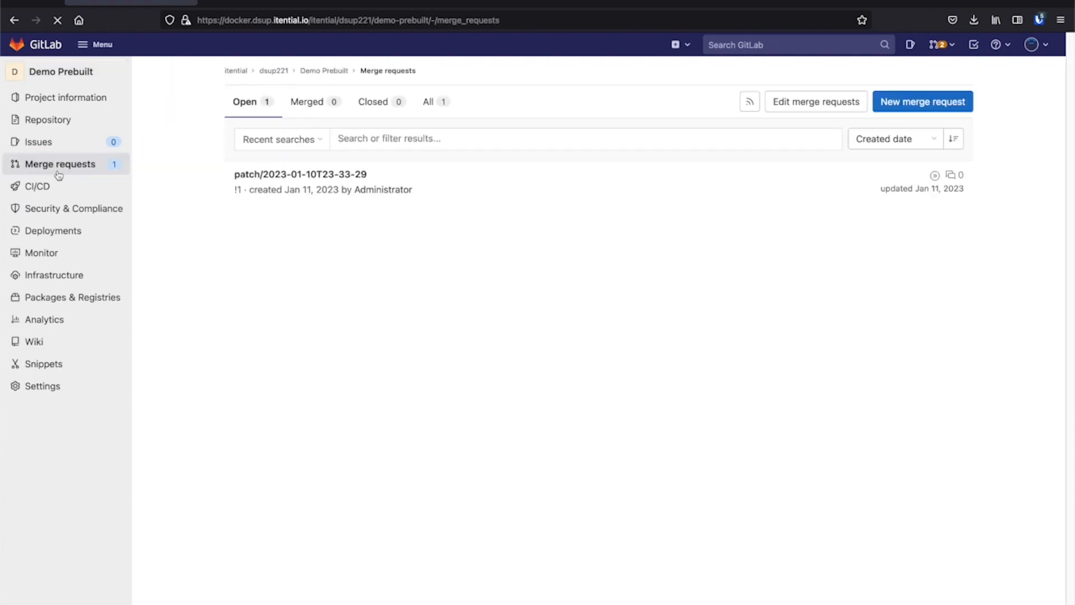
pyautogui.click(351, 176)
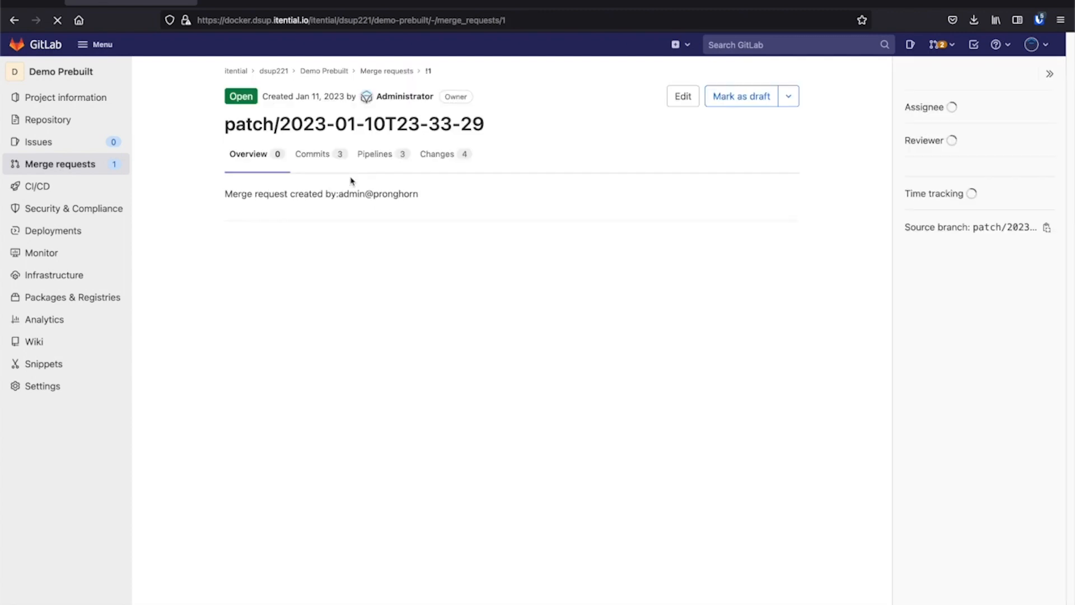
pyautogui.scroll(-3, 435, 242)
pyautogui.scroll(-2, 431, 241)
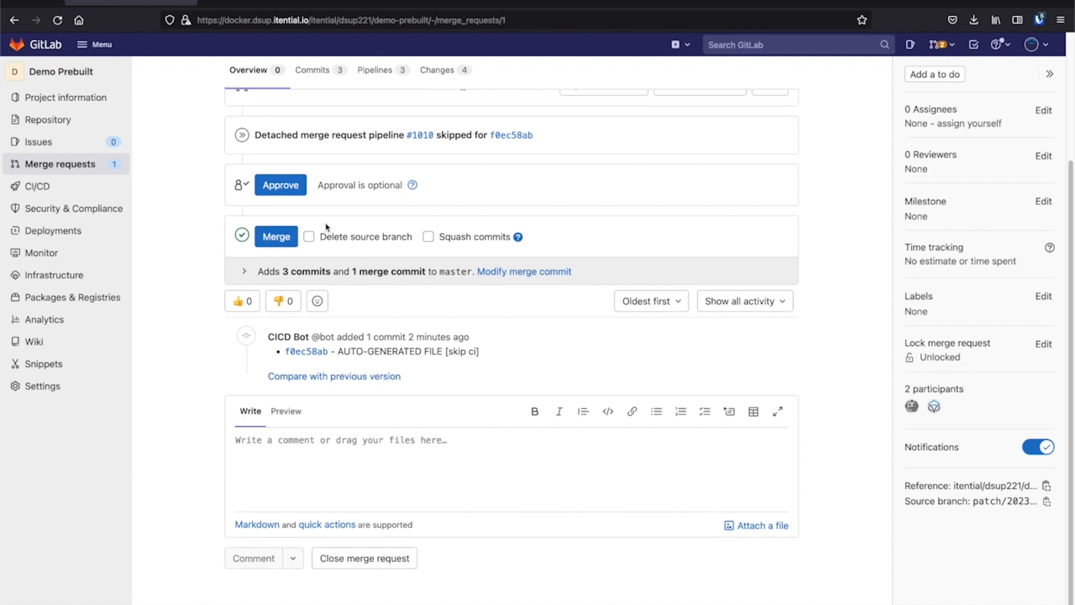
pyautogui.click(283, 237)
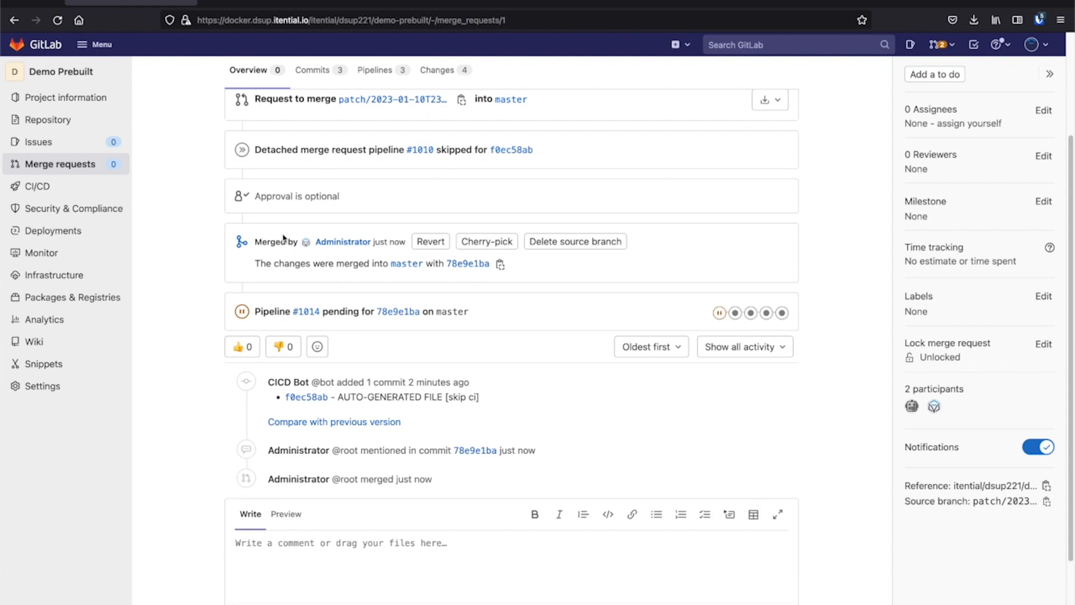
pyautogui.scroll(-1, 283, 238)
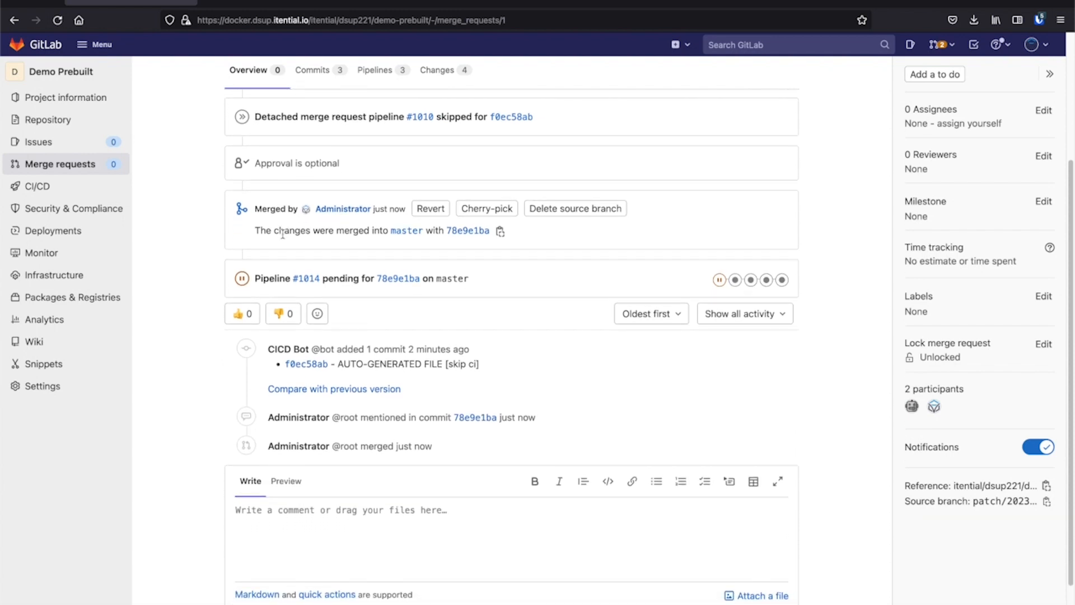
pyautogui.click(306, 279)
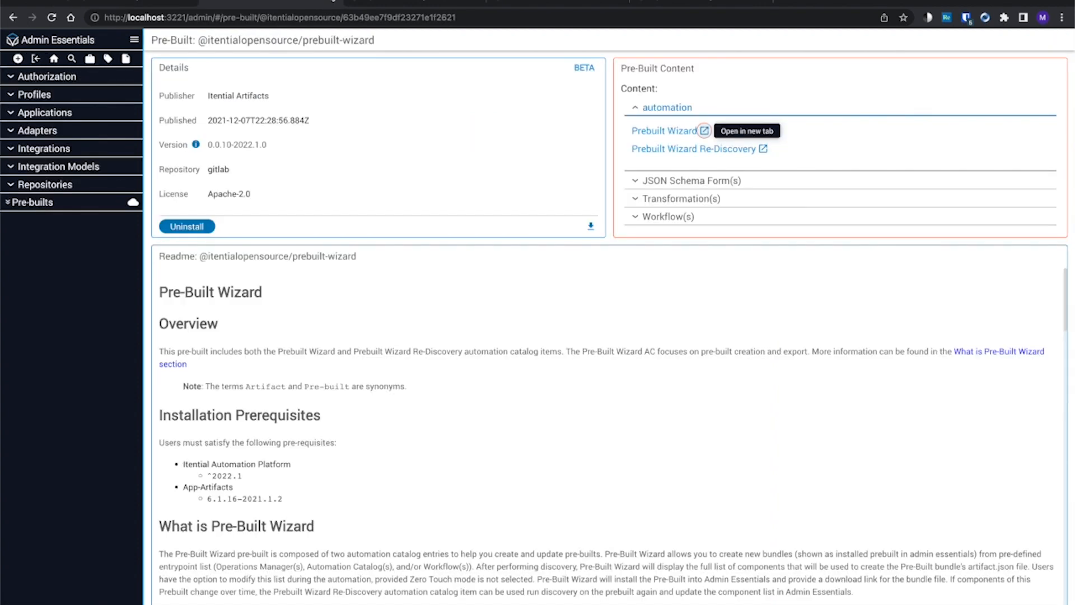
# Review the Prebuilt Wizard automation, the prebuilt-promotion pre-built details and the Prebuilt Promotion automation in the local Itential environment.
pyautogui.click(380, 2)
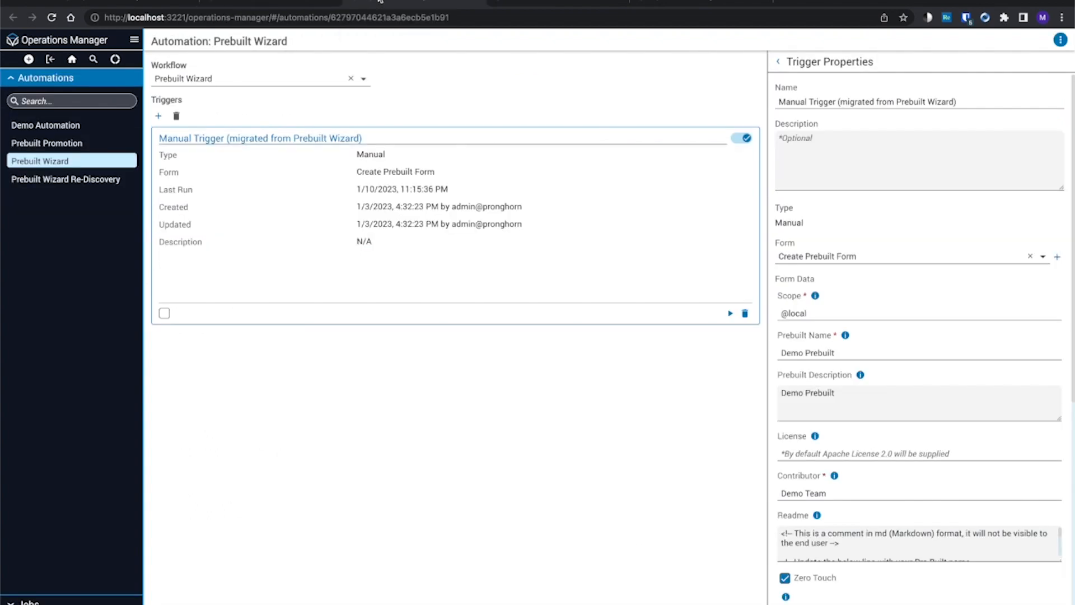
pyautogui.click(504, 3)
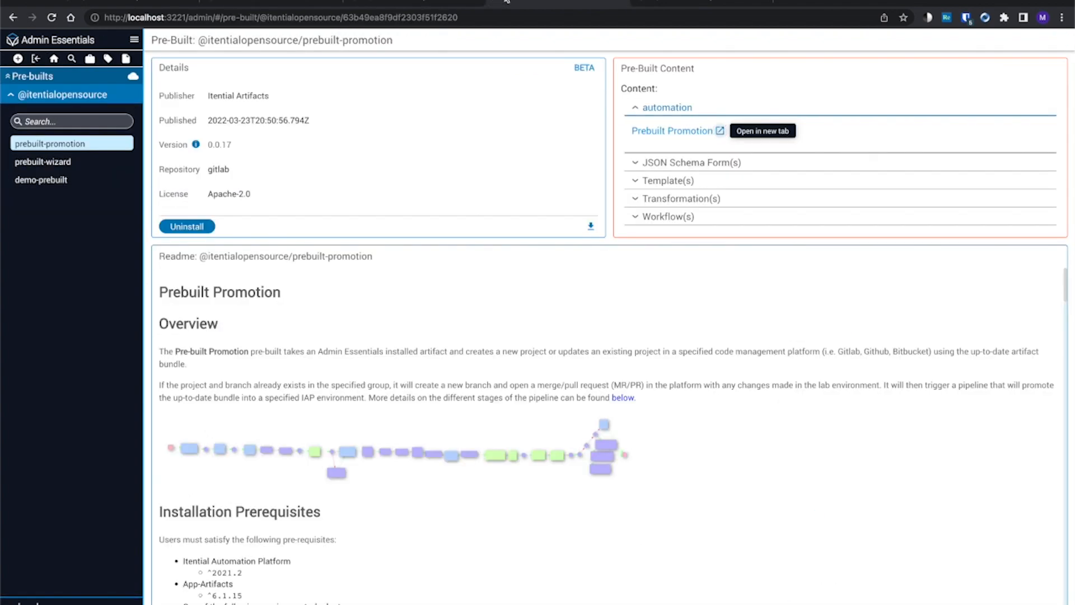
pyautogui.click(661, 2)
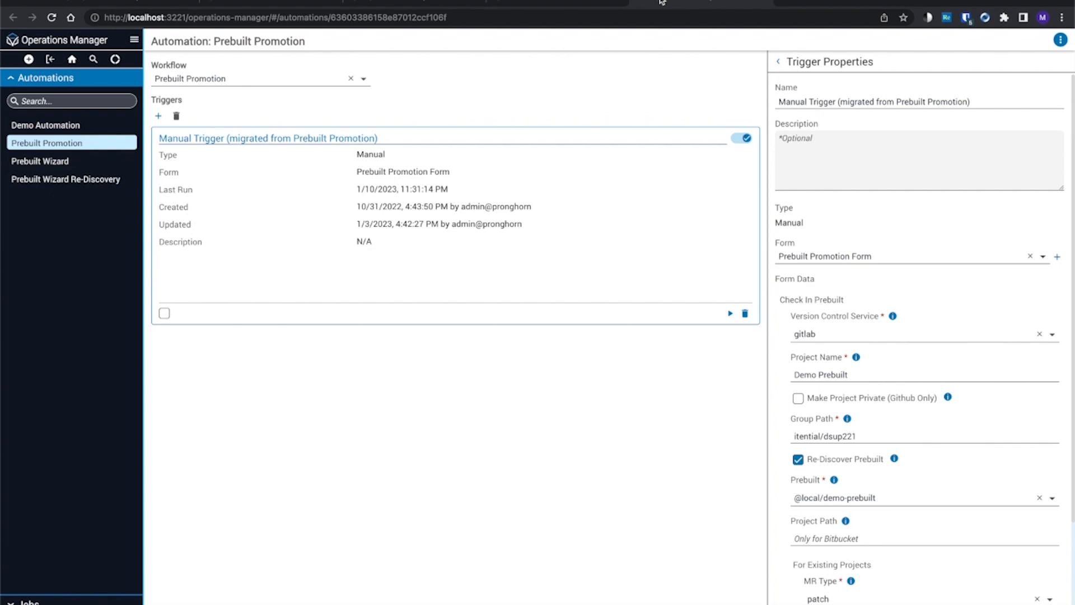
# Switch back to GitLab and refresh the master merge pipeline to check the progress of its stages through promote_to_iap.
pyautogui.hotkey('ctrl', 'Right')
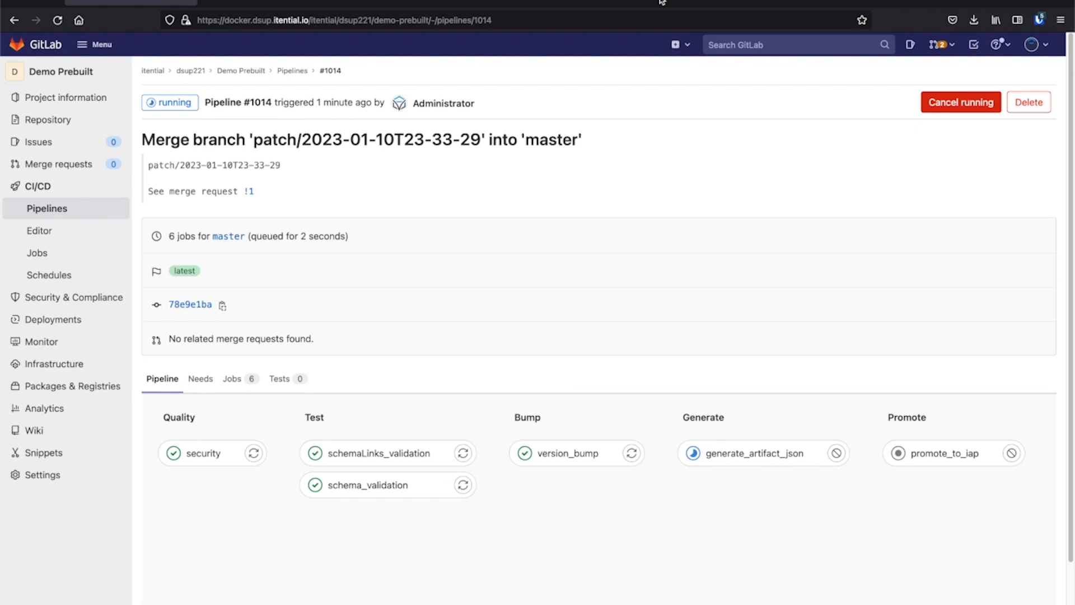
pyautogui.press('super+r')
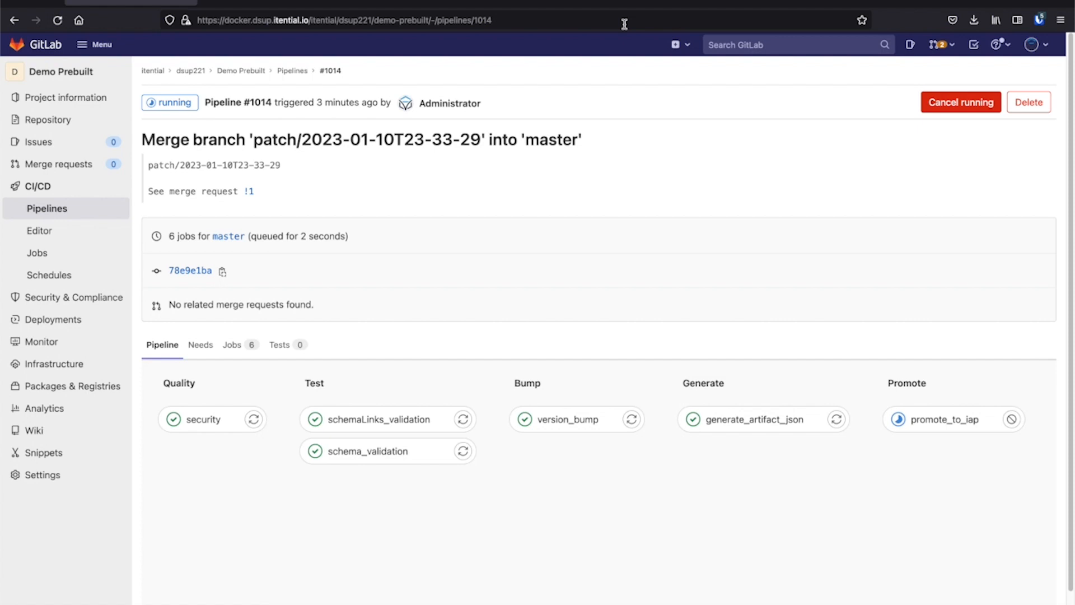
pyautogui.press('super+r')
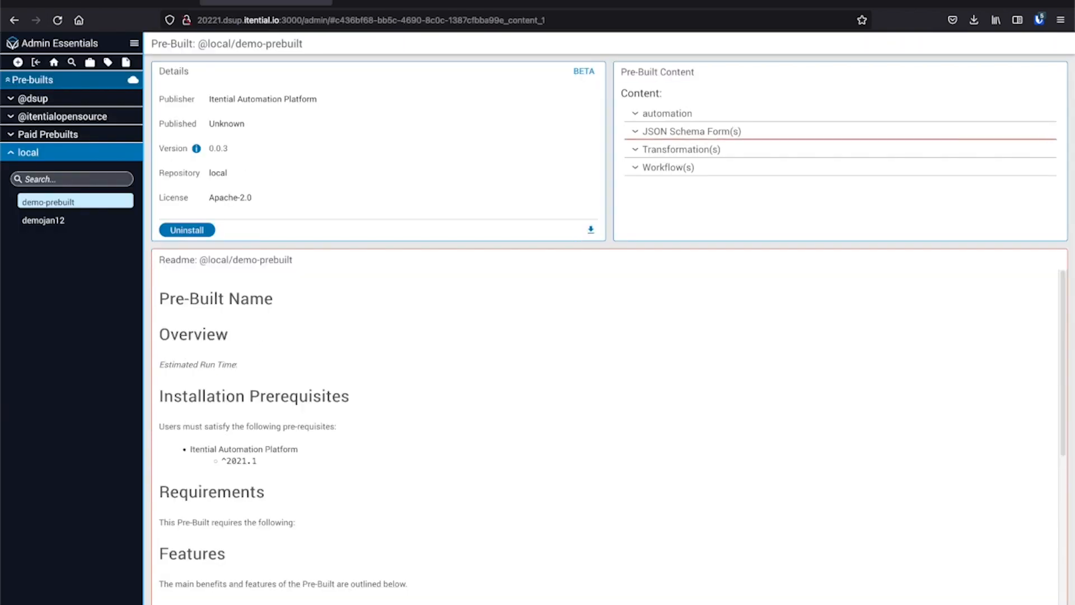
pyautogui.click(636, 132)
pyautogui.click(634, 116)
pyautogui.click(716, 137)
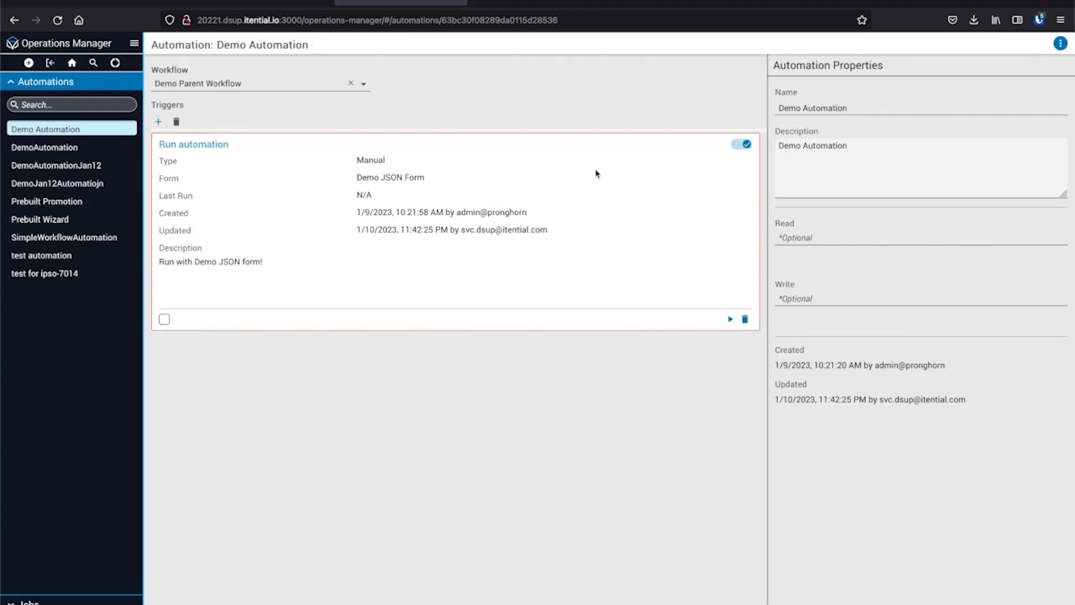
pyautogui.click(198, 147)
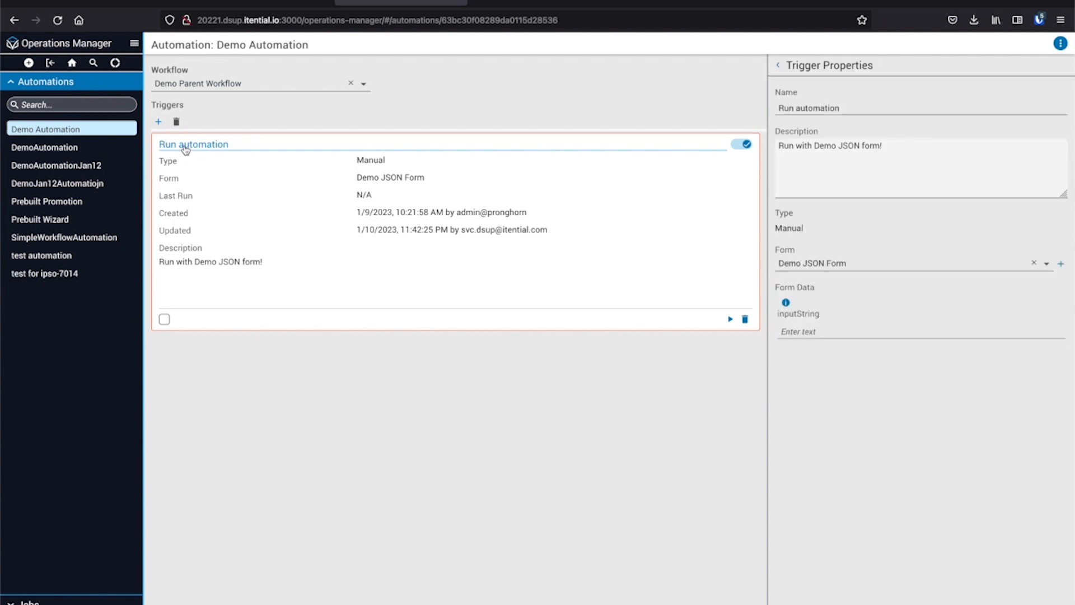
pyautogui.click(922, 146)
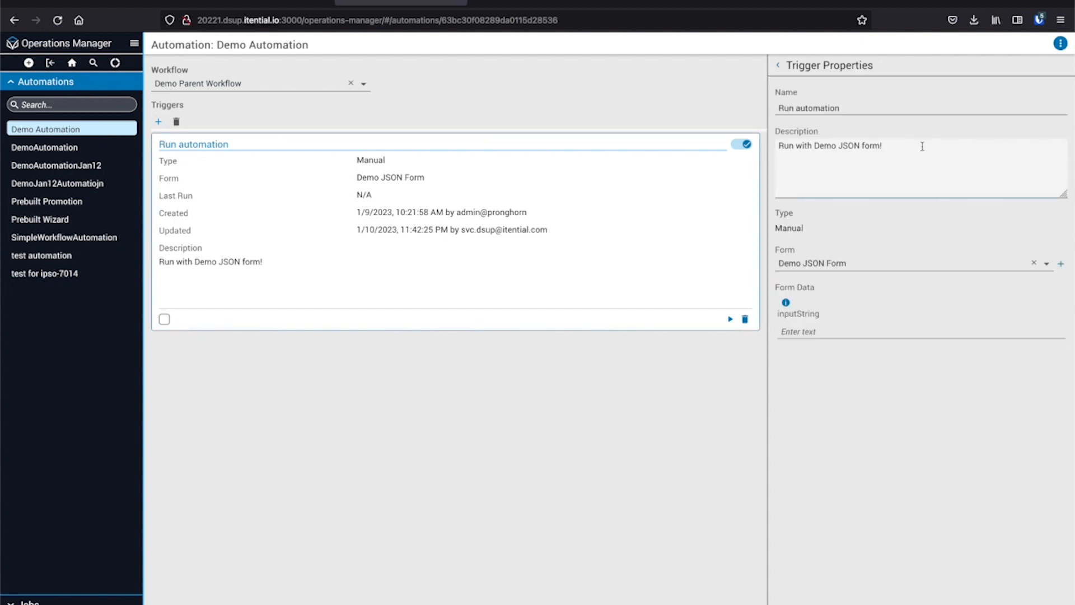